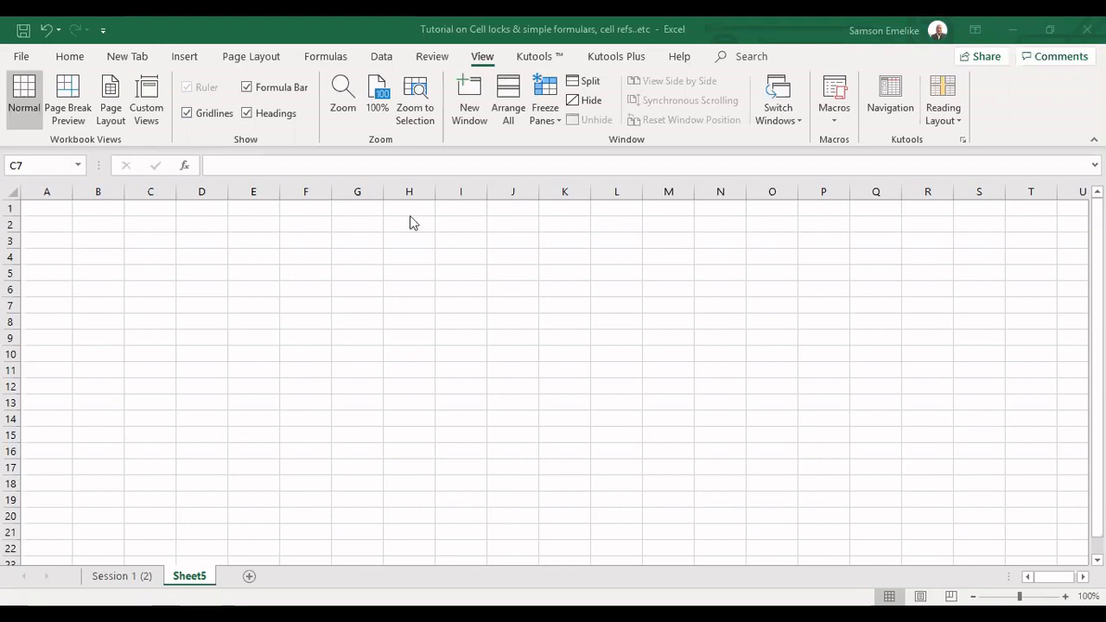
{"action": "left_click", "coordinate": [365, 227]}
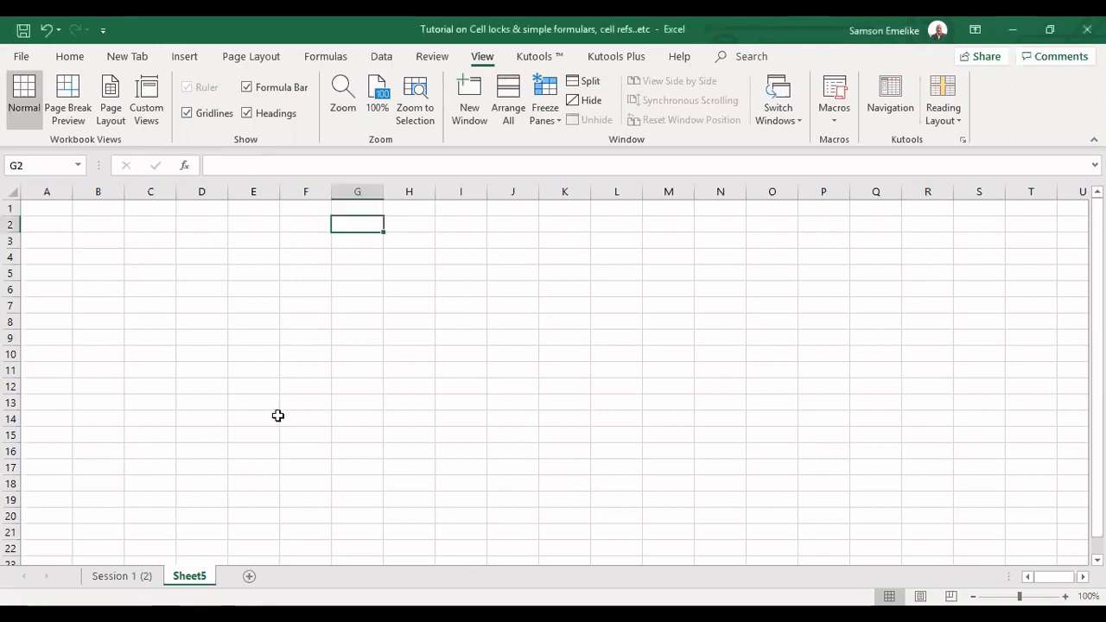
{"action": "key", "text": "Down"}
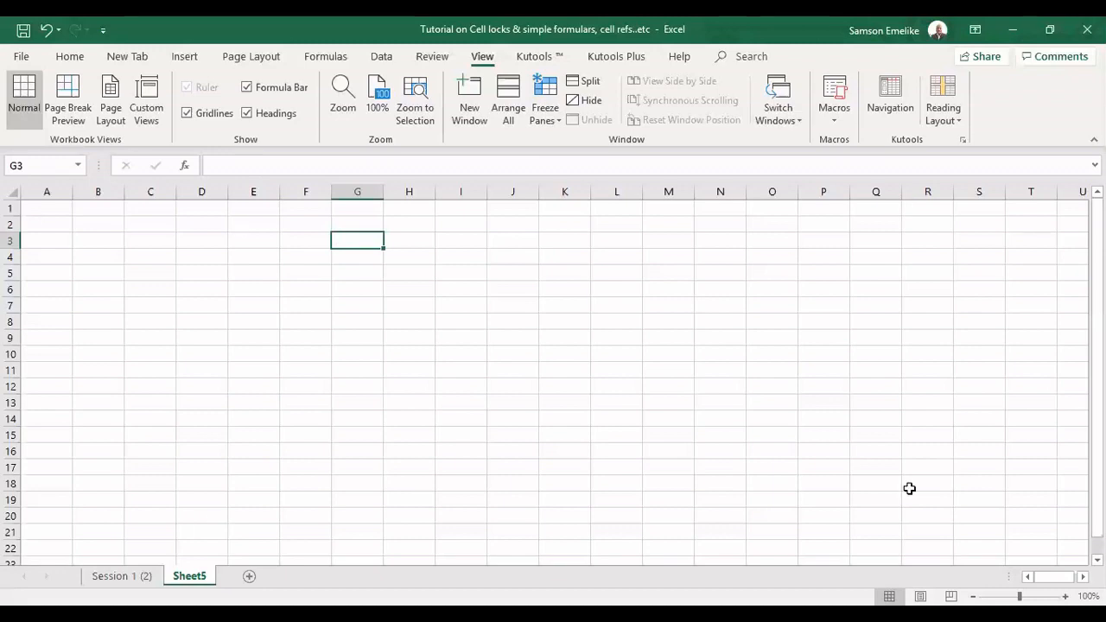
{"action": "left_click_drag", "start_coordinate": [148, 223], "coordinate": [194, 225]}
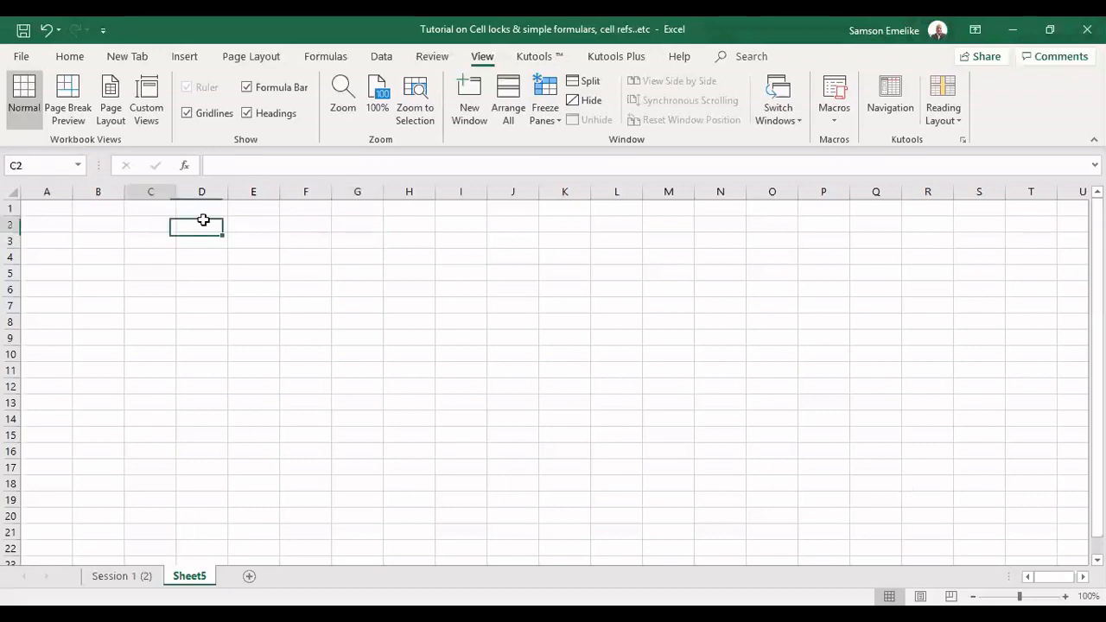
{"action": "left_click", "coordinate": [202, 220]}
{"action": "key", "text": "Right"}
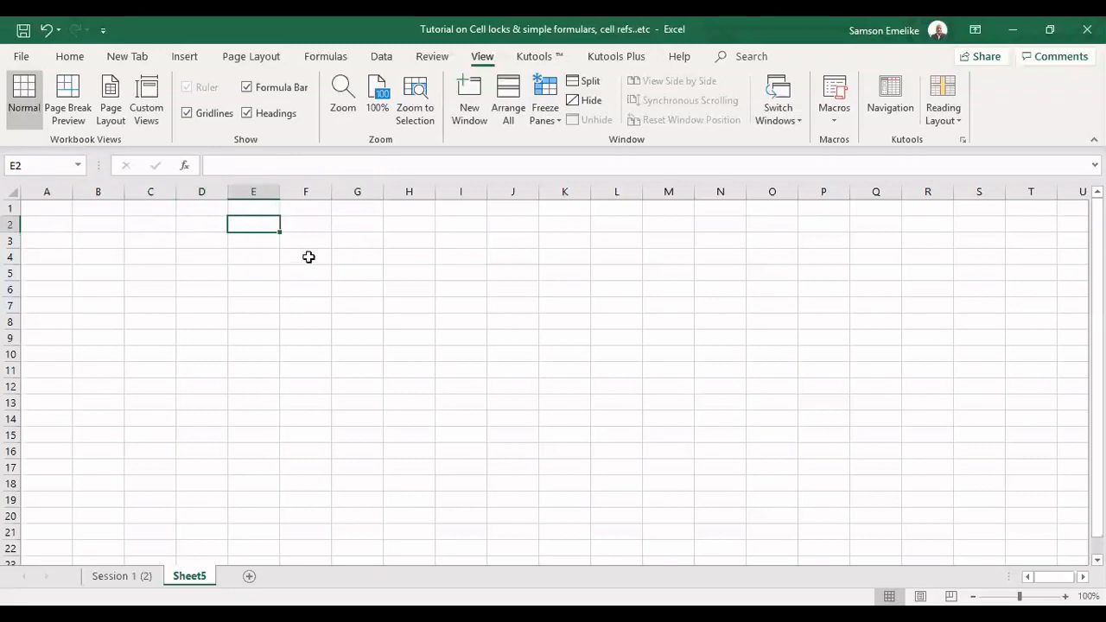
{"action": "left_click", "coordinate": [307, 256]}
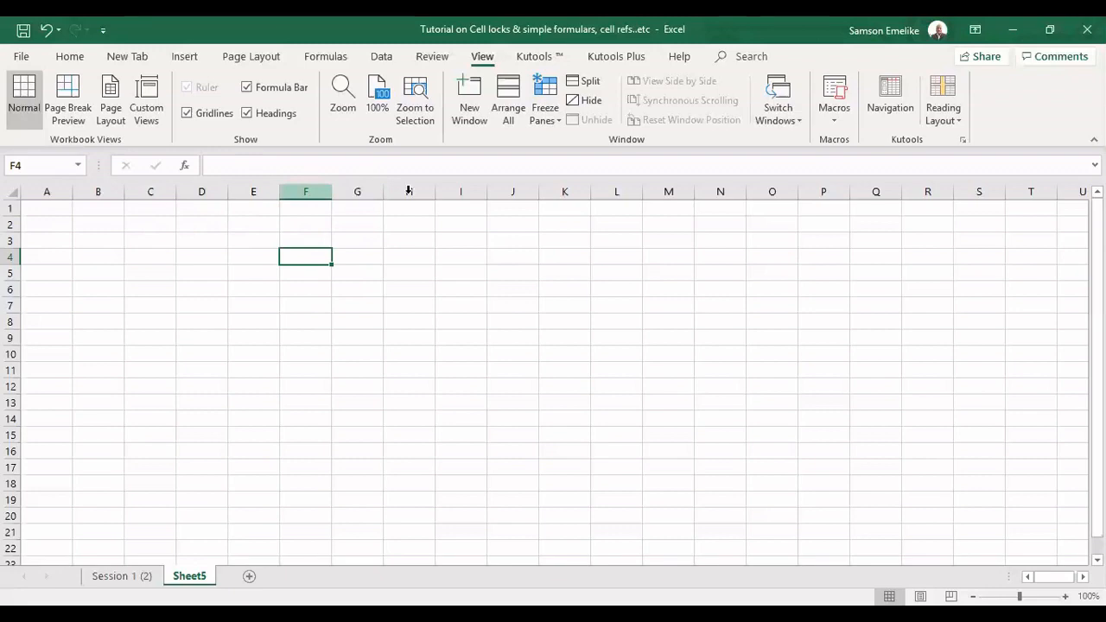
Select the entire column H, and the entire rows 4 and 5 one after the other
{"action": "left_click", "coordinate": [357, 191]}
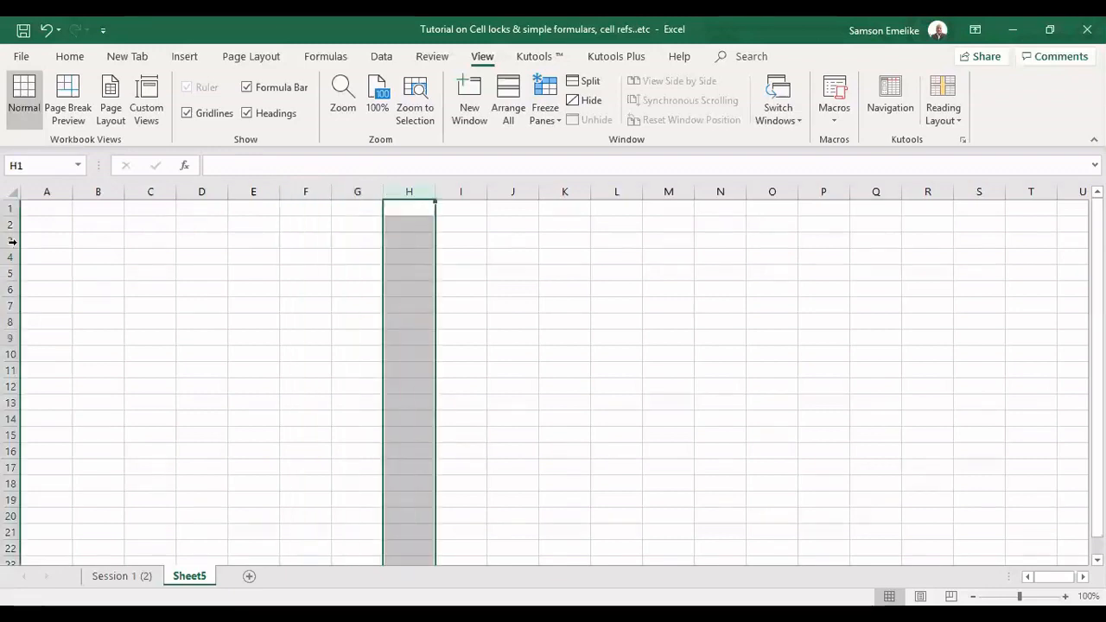
{"action": "left_click", "coordinate": [17, 242]}
{"action": "left_click", "coordinate": [12, 257]}
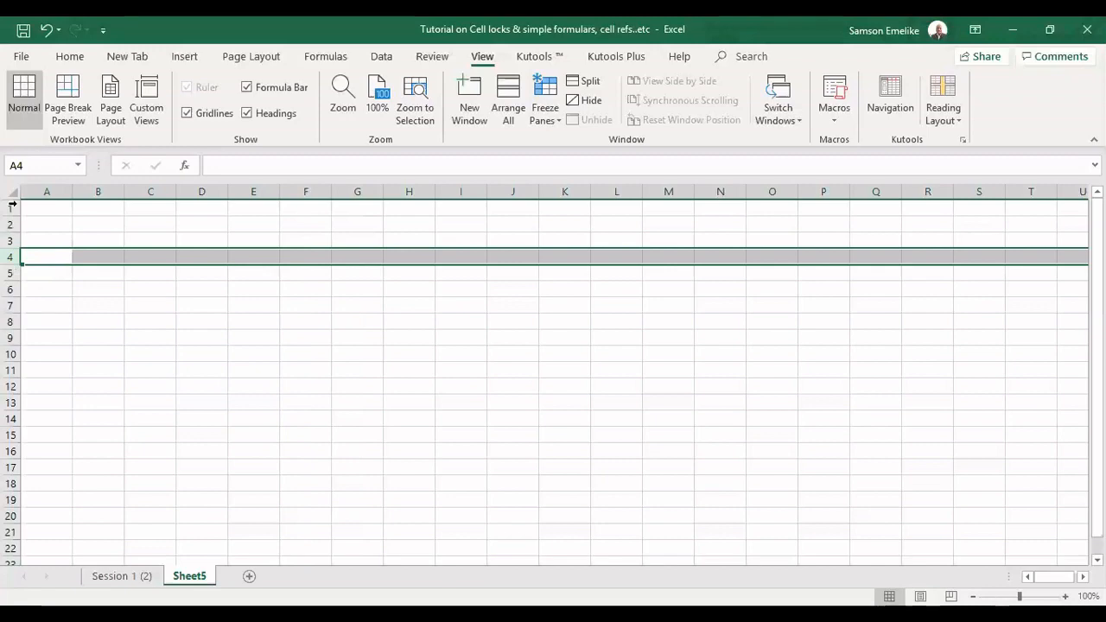
{"action": "left_click", "coordinate": [12, 273]}
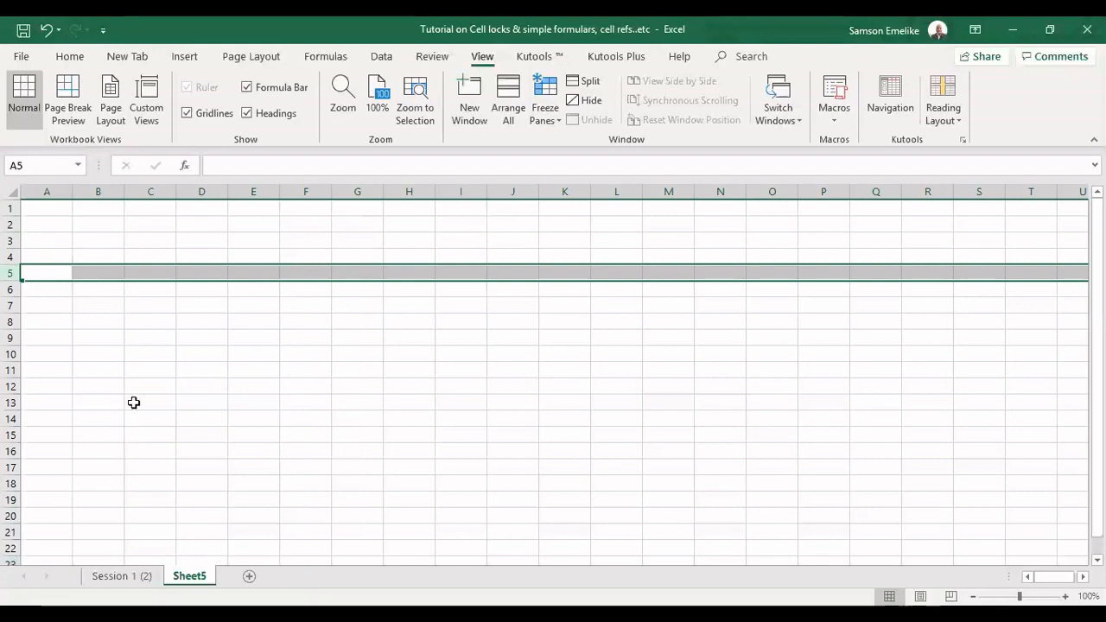
Jump from cell A1 to the sheet's last row in column A and return to A1
{"action": "left_click", "coordinate": [50, 208]}
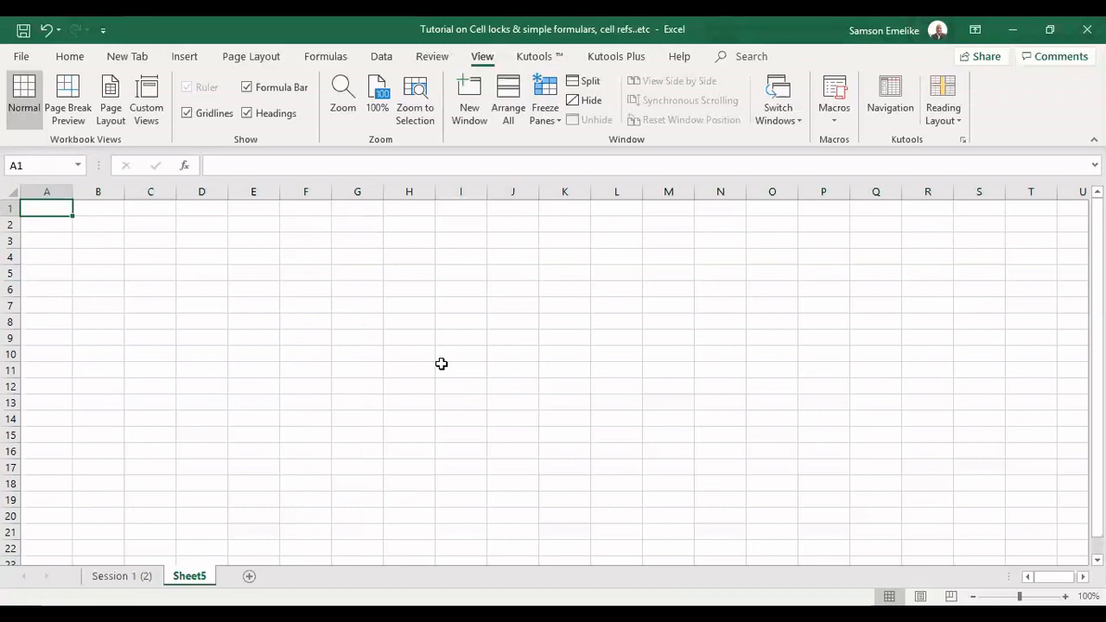
{"action": "key", "text": "ctrl+Down"}
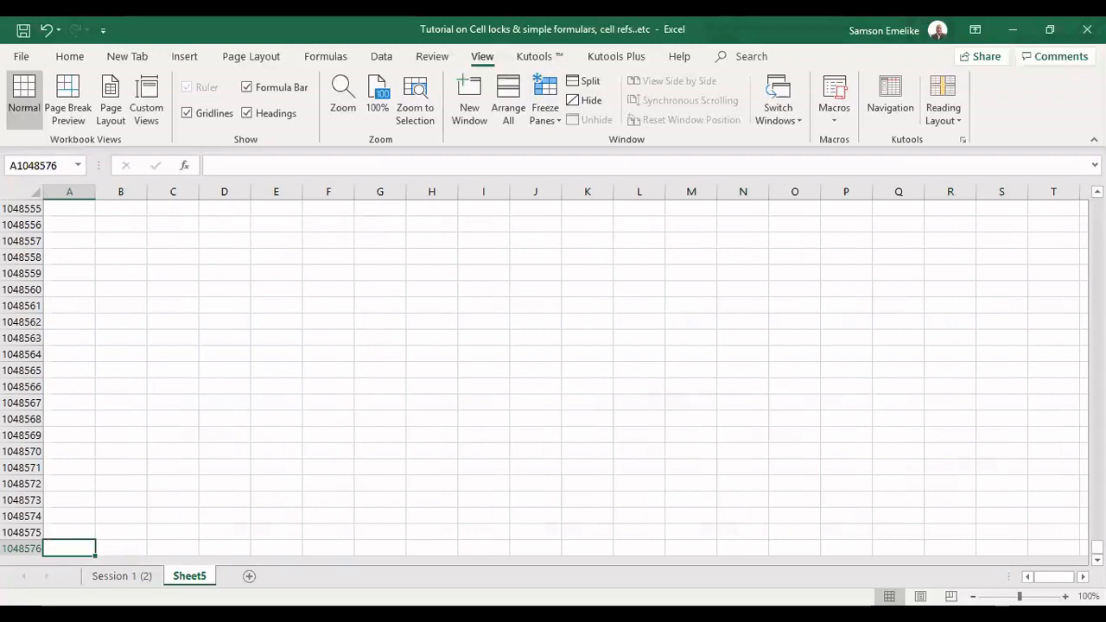
{"action": "scroll", "coordinate": [27, 466], "scroll_direction": "down", "scroll_amount": 2}
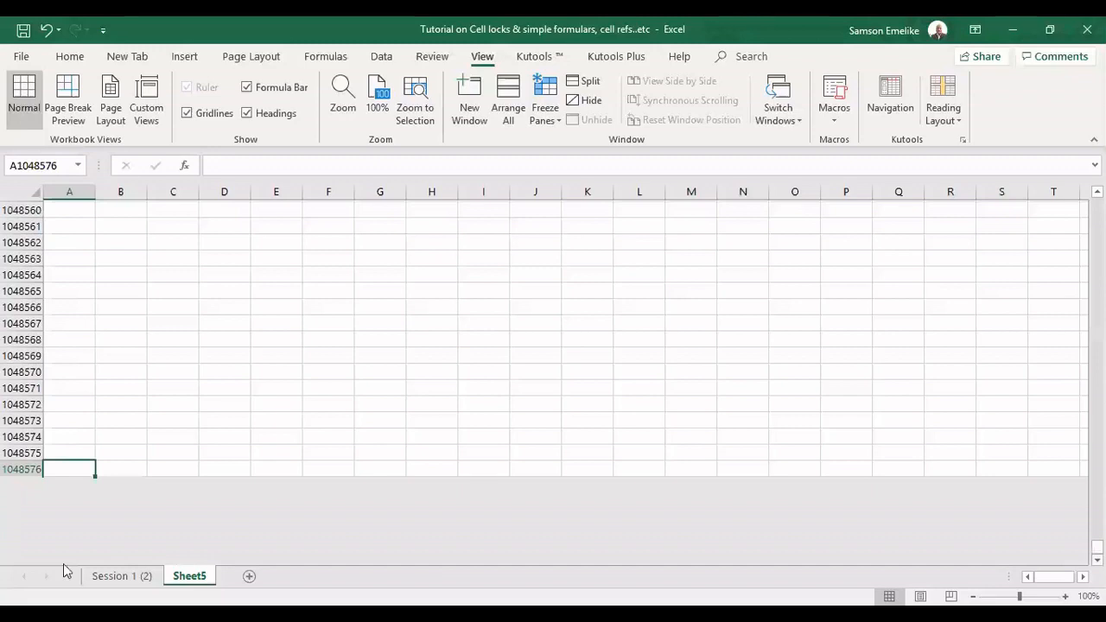
{"action": "scroll", "coordinate": [69, 469], "scroll_direction": "down", "scroll_amount": 1}
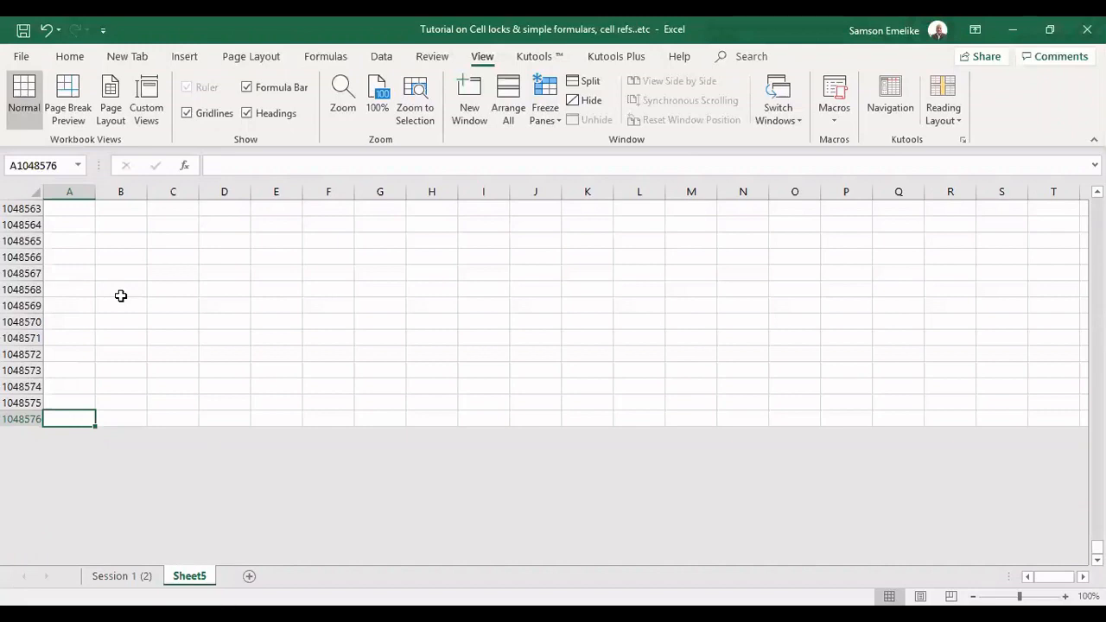
{"action": "key", "text": "ctrl+Home"}
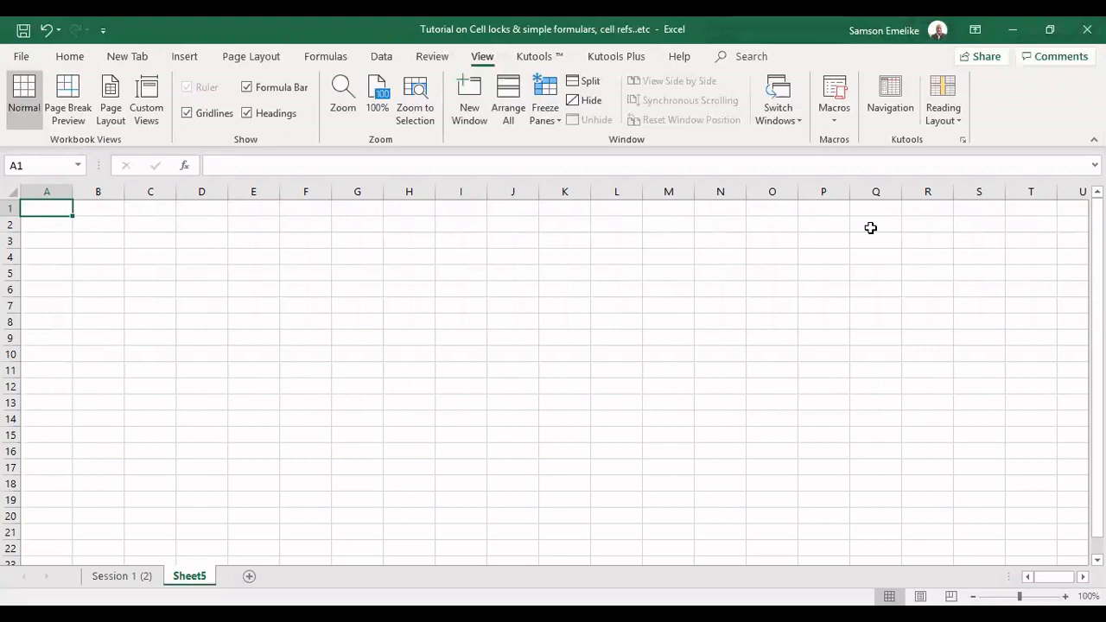
Jump from cell A1 to the sheet's last column in row 1 and return to A1
{"action": "key", "text": "ctrl+Right"}
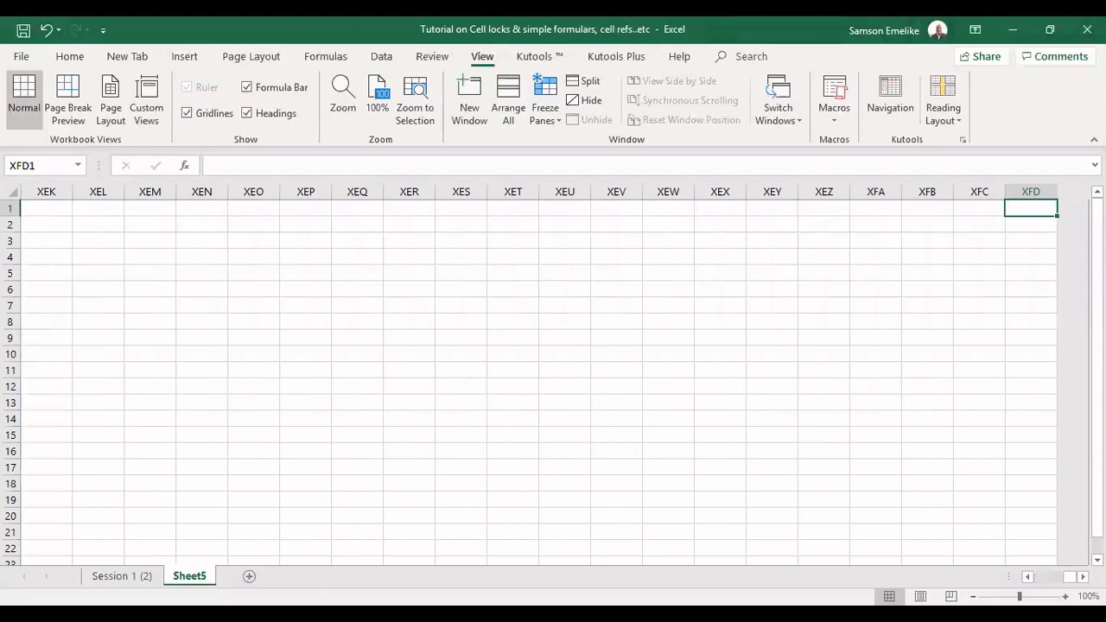
{"action": "key", "text": "ctrl+Right"}
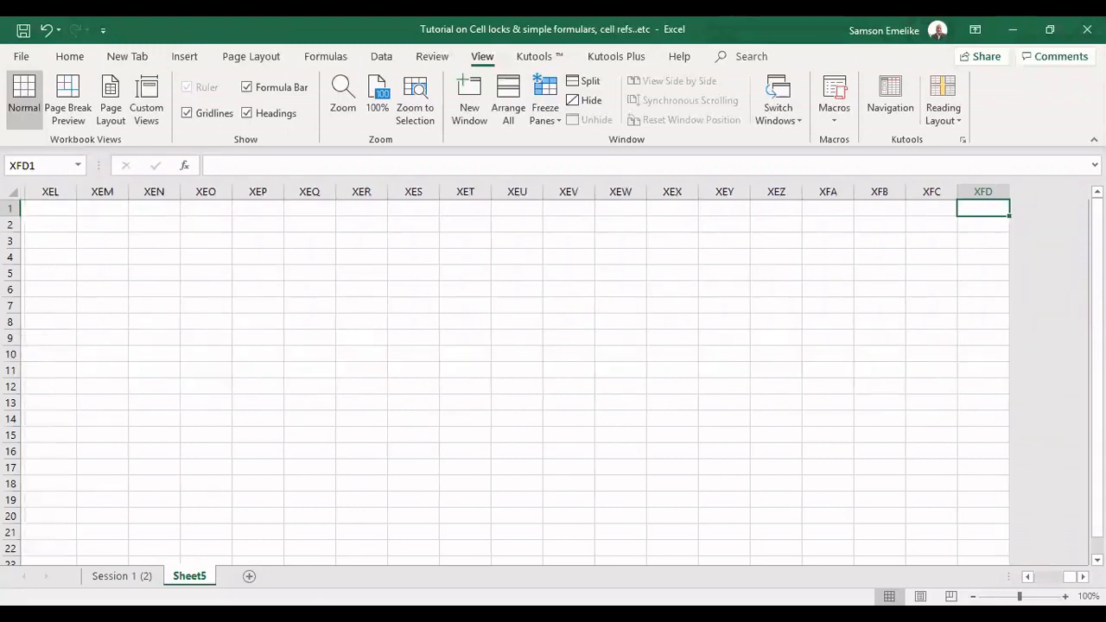
{"action": "key", "text": "ctrl+Right"}
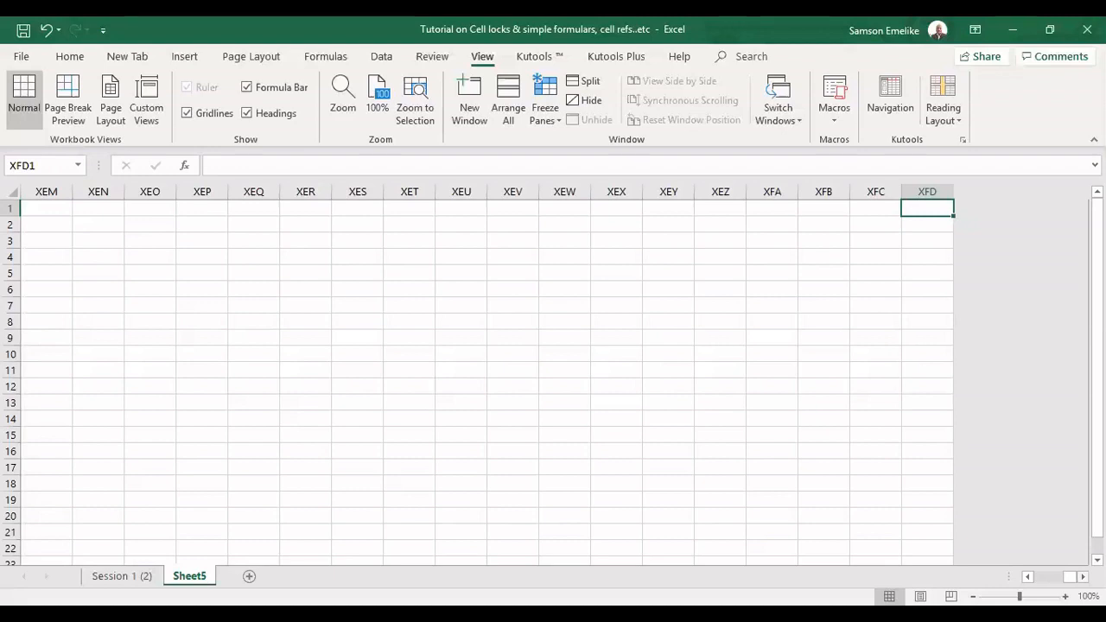
{"action": "key", "text": "ctrl+Home"}
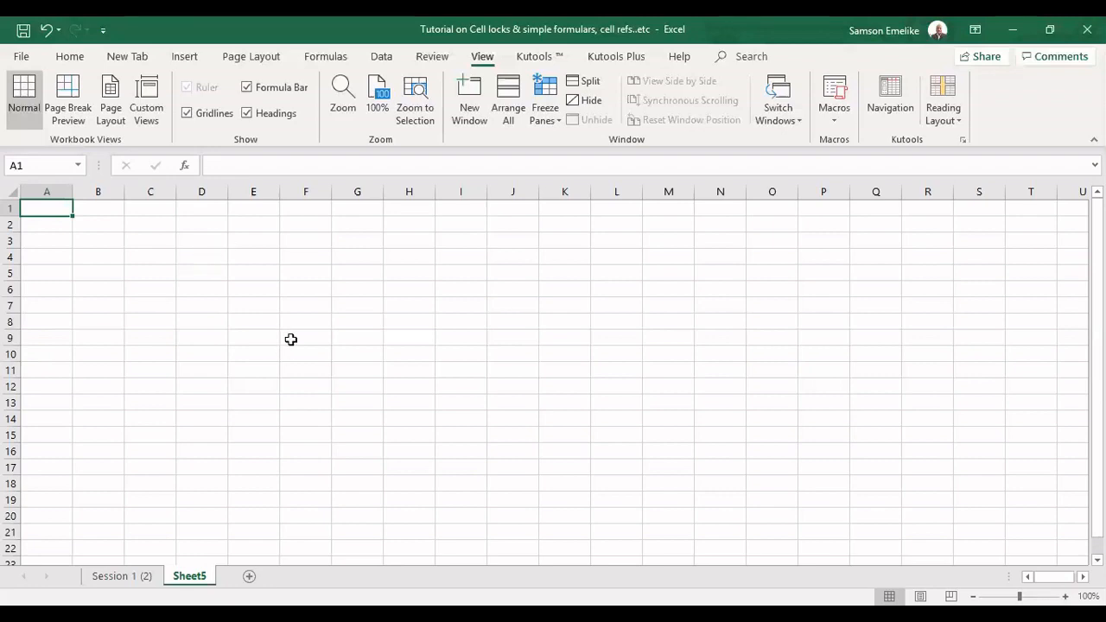
Widen column D to about twice its width and enter 2345 in D2 and Havron in D3
{"action": "left_click", "coordinate": [201, 225]}
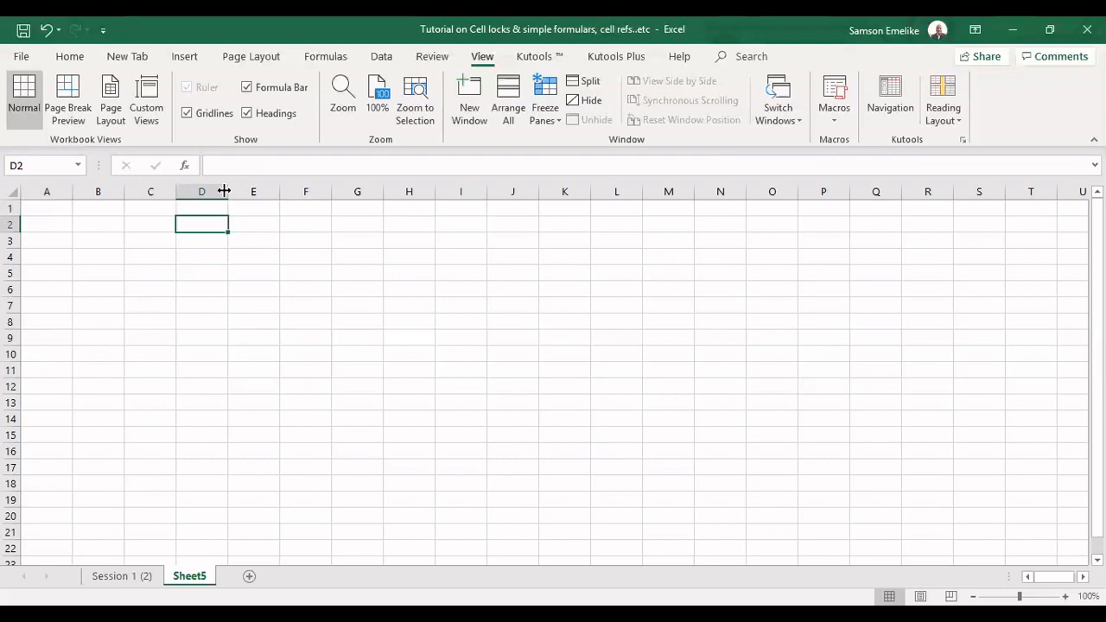
{"action": "left_click_drag", "start_coordinate": [228, 194], "coordinate": [282, 195]}
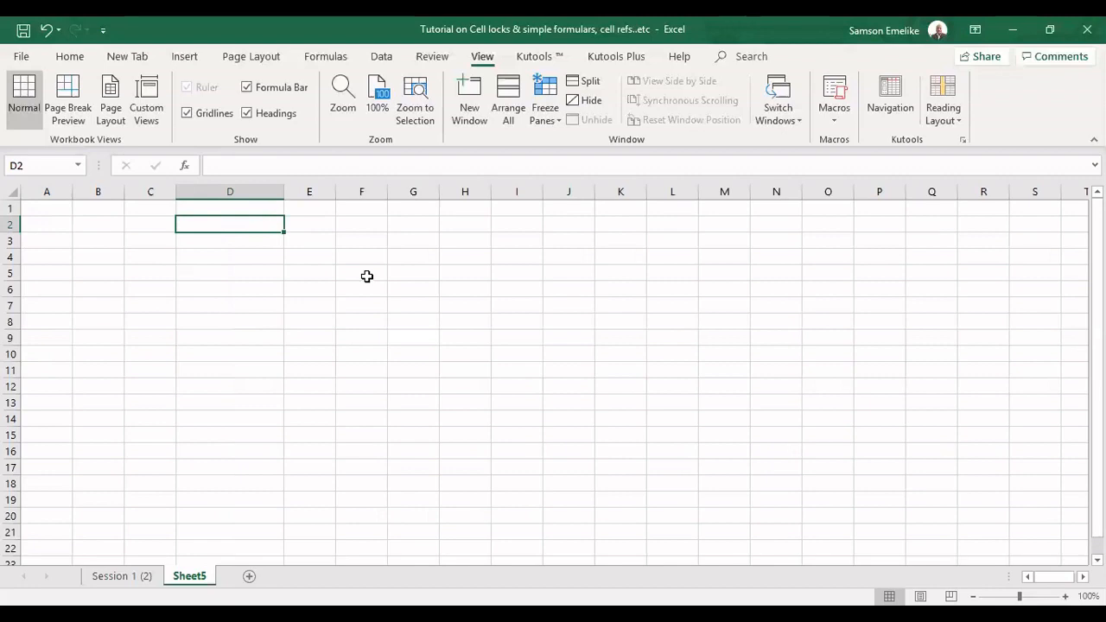
{"action": "type", "text": "2345"}
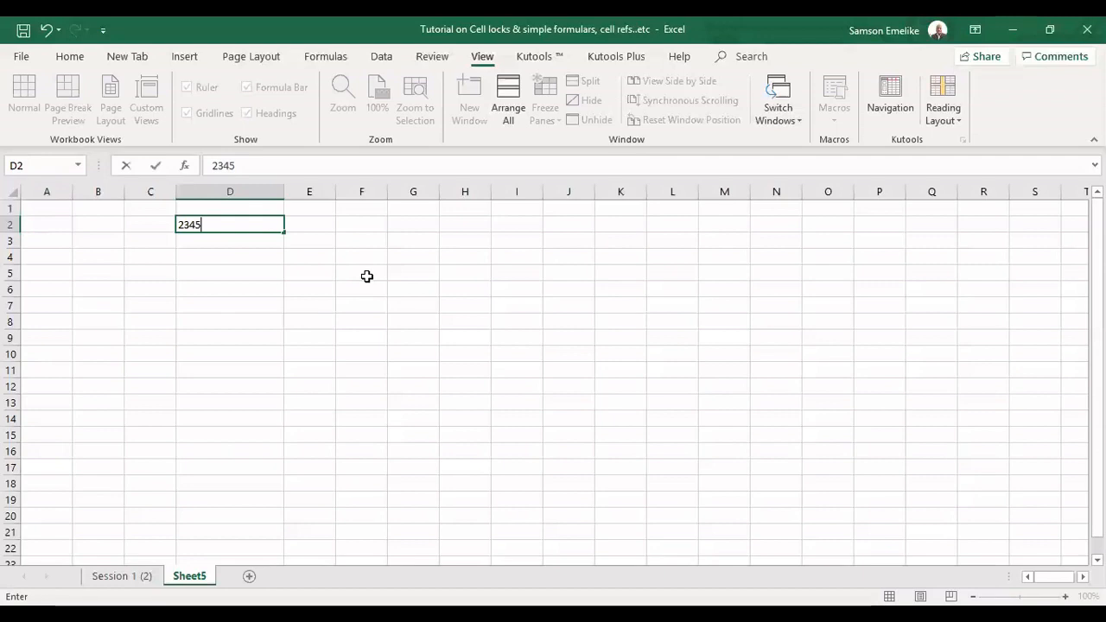
{"action": "key", "text": "Return"}
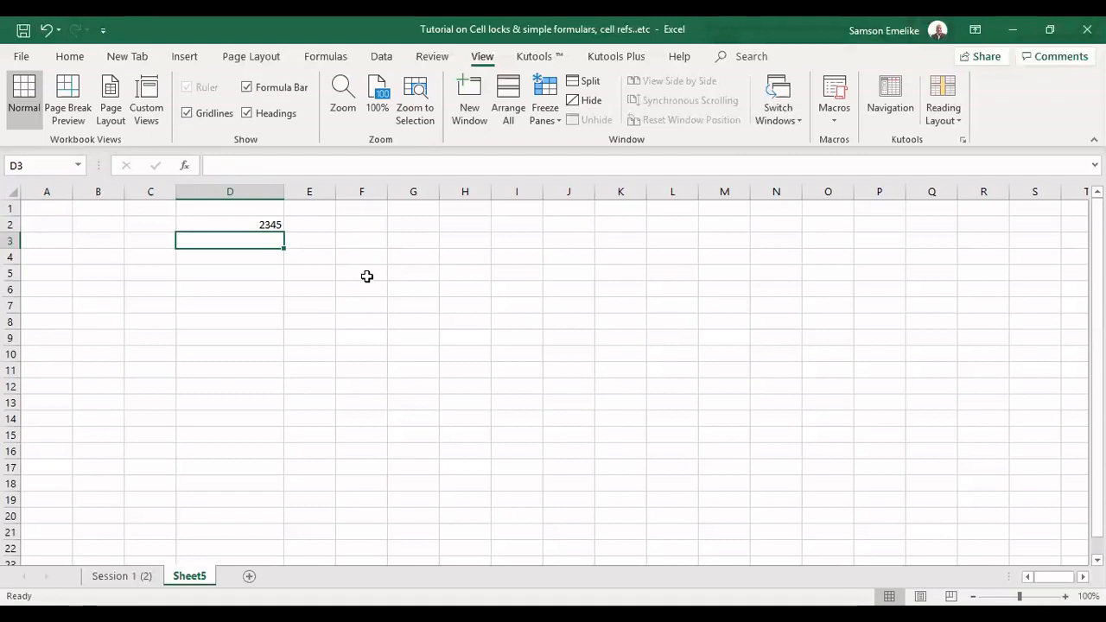
{"action": "type", "text": "Havron"}
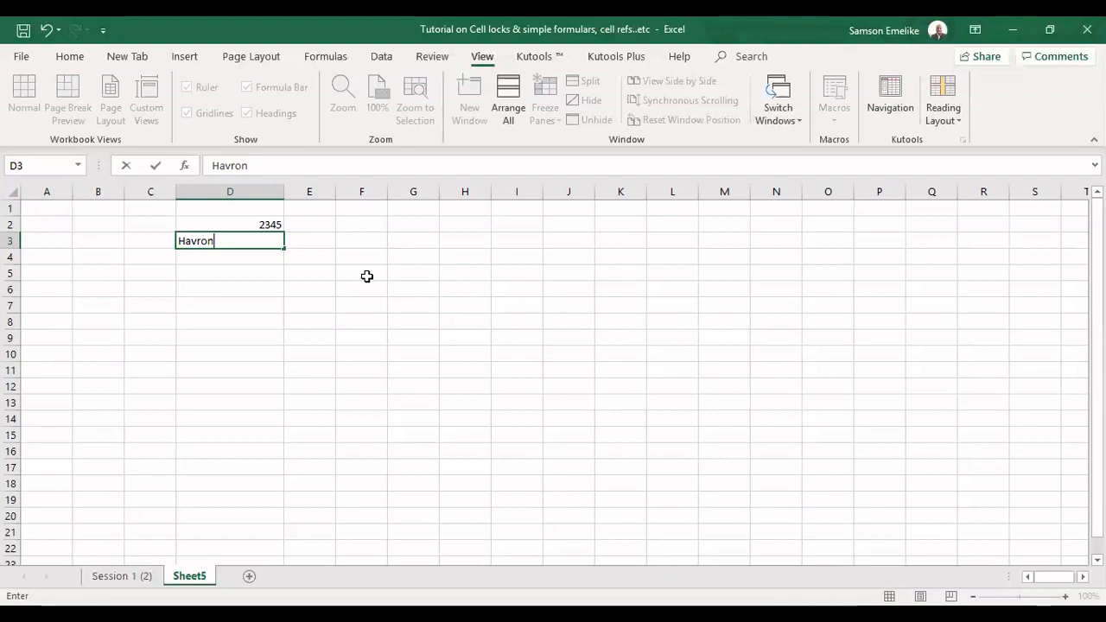
{"action": "key", "text": "Return"}
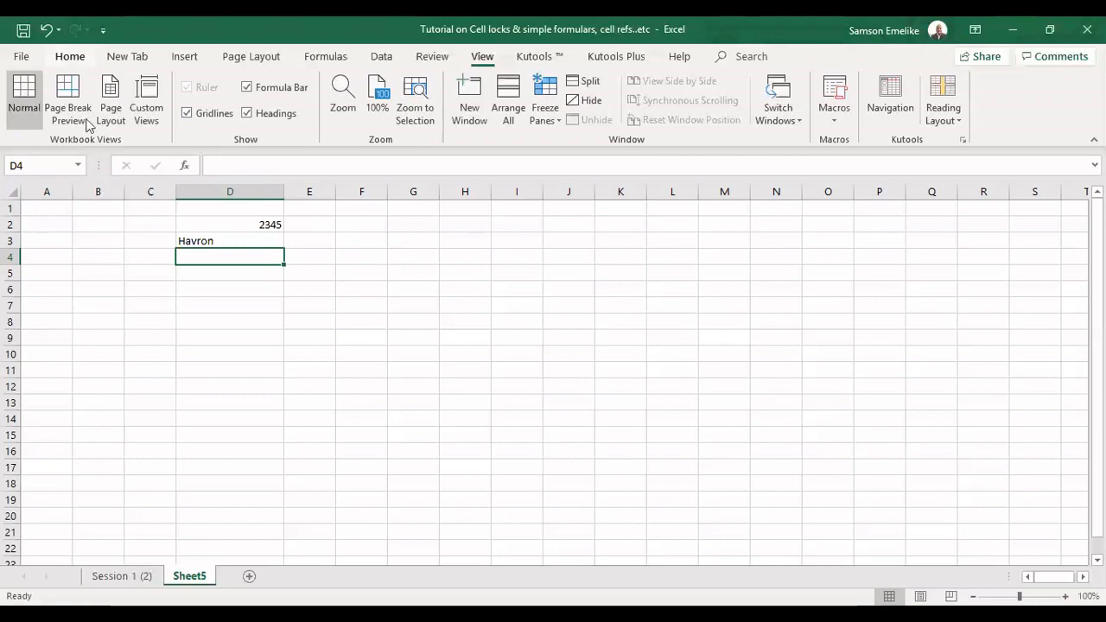
{"action": "left_click", "coordinate": [70, 56]}
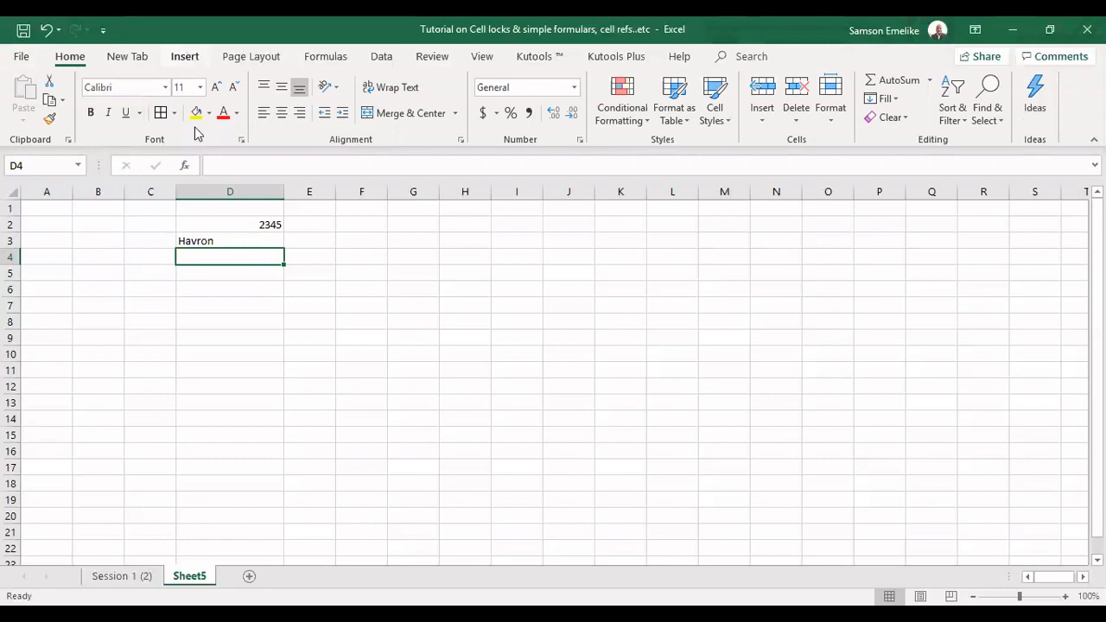
{"action": "scroll", "coordinate": [210, 95], "scroll_direction": "down", "scroll_amount": 1}
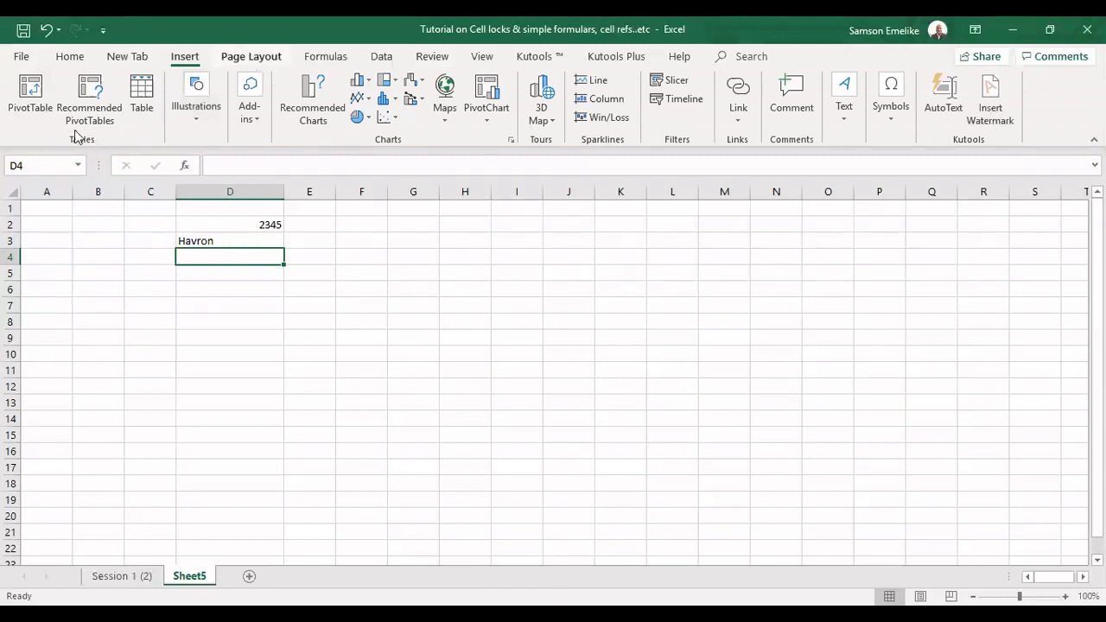
{"action": "left_click", "coordinate": [251, 57]}
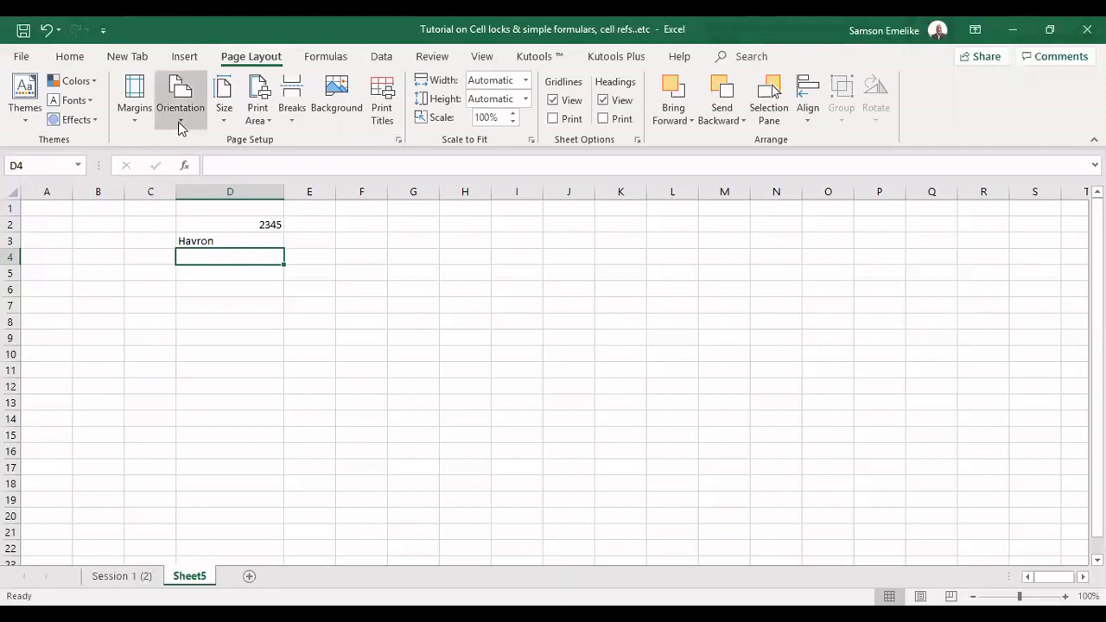
{"action": "left_click", "coordinate": [78, 62]}
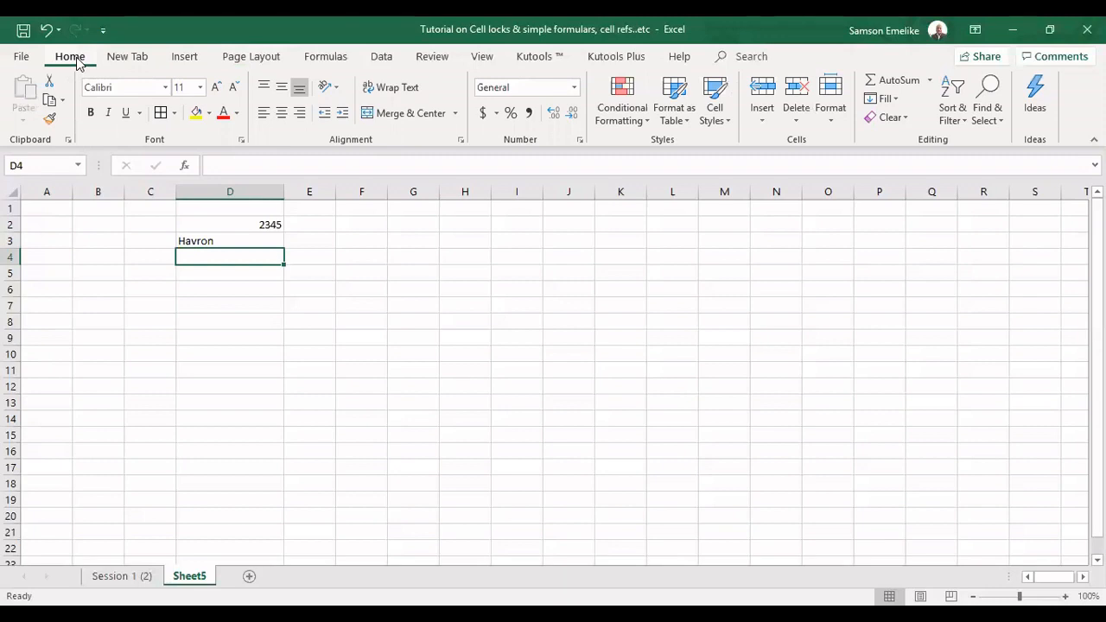
{"action": "left_click", "coordinate": [383, 62]}
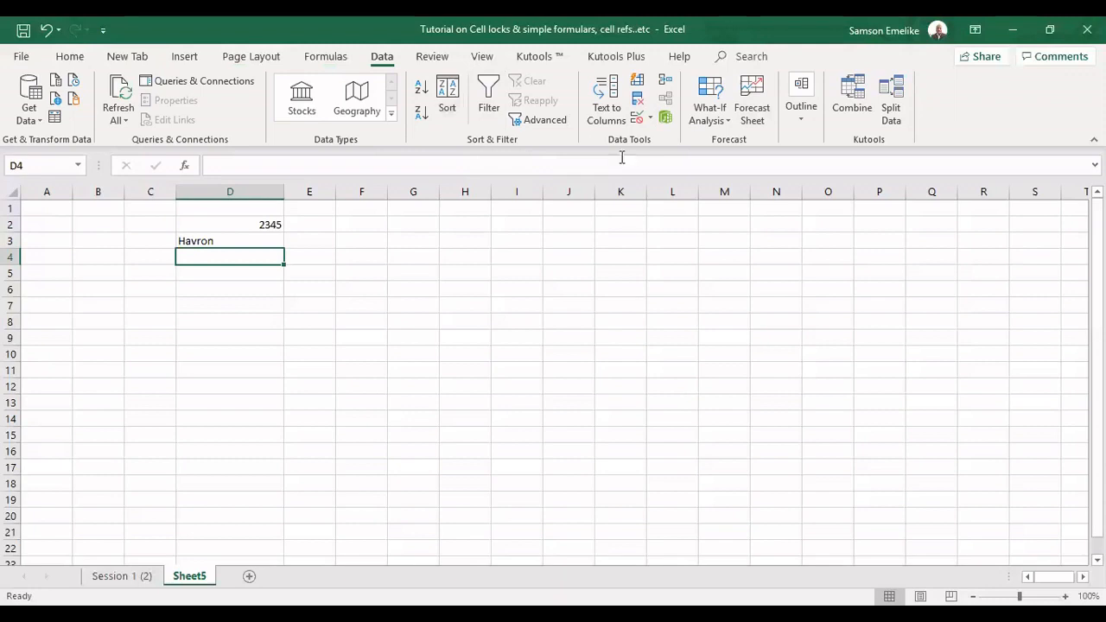
{"action": "left_click", "coordinate": [71, 57]}
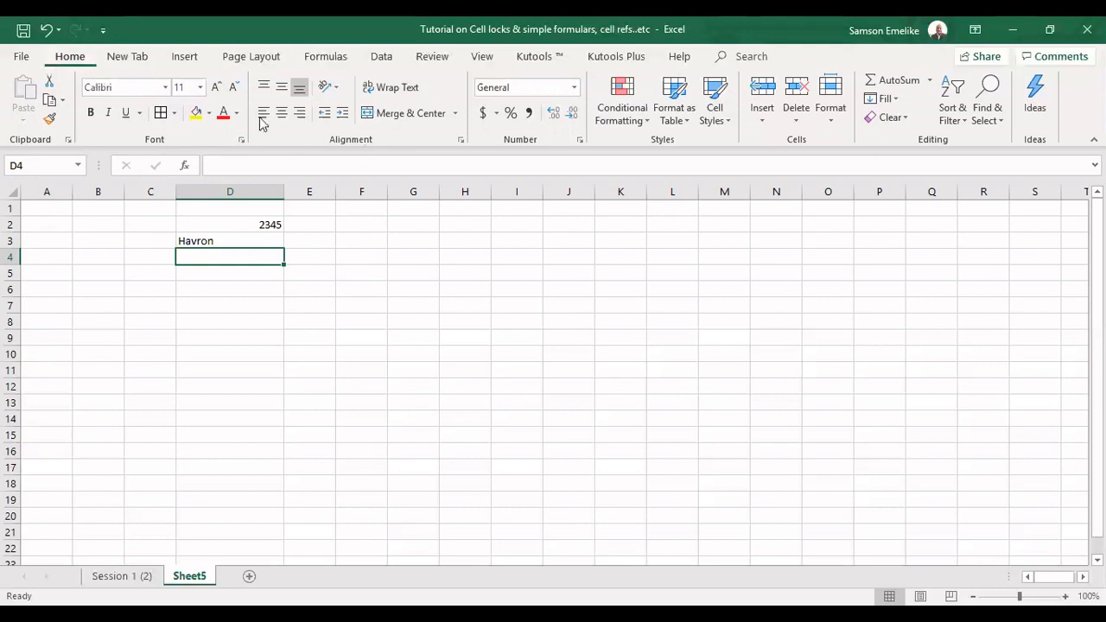
{"action": "left_click", "coordinate": [299, 113]}
{"action": "left_click", "coordinate": [267, 223]}
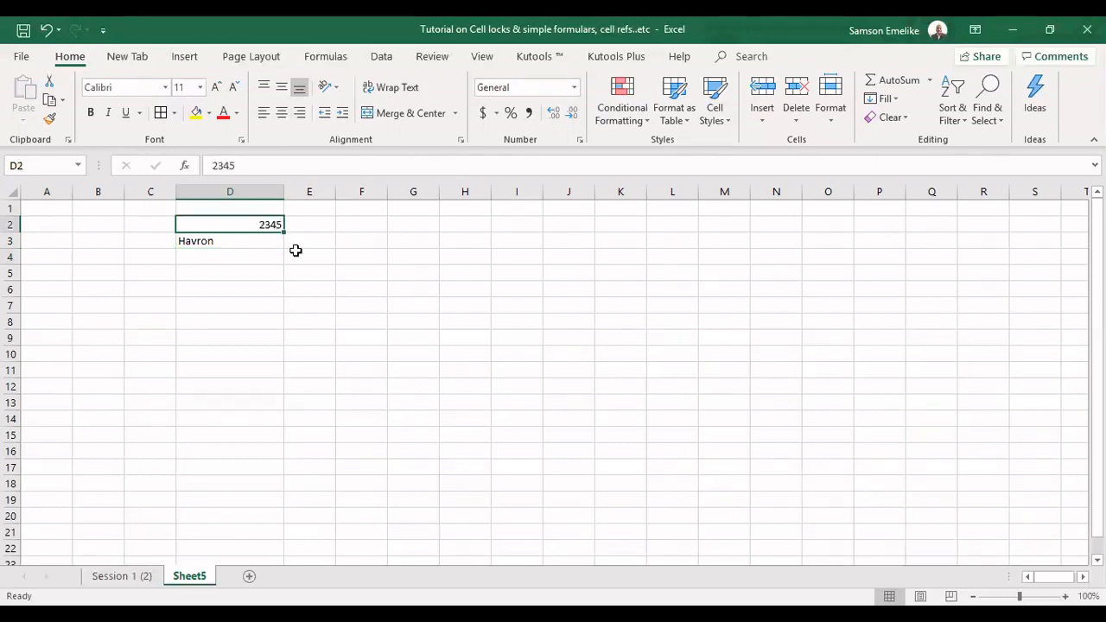
{"action": "left_click", "coordinate": [231, 250]}
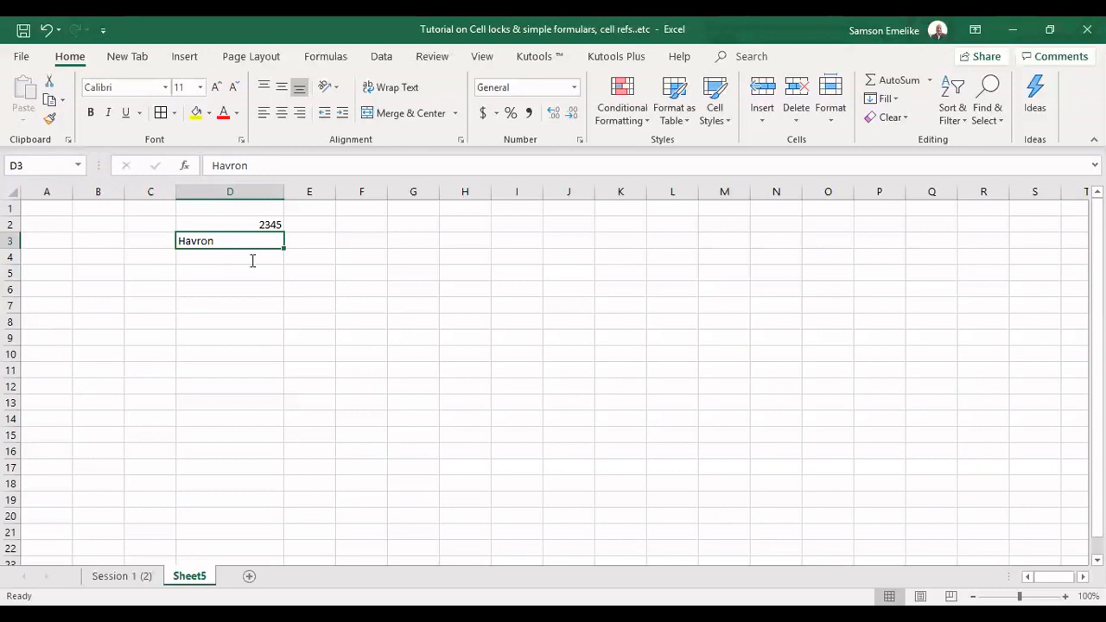
Enter the date 12 feb 20 in cell D4 and the text Week2 in D5
{"action": "left_click", "coordinate": [251, 260]}
{"action": "type", "text": "12 f"}
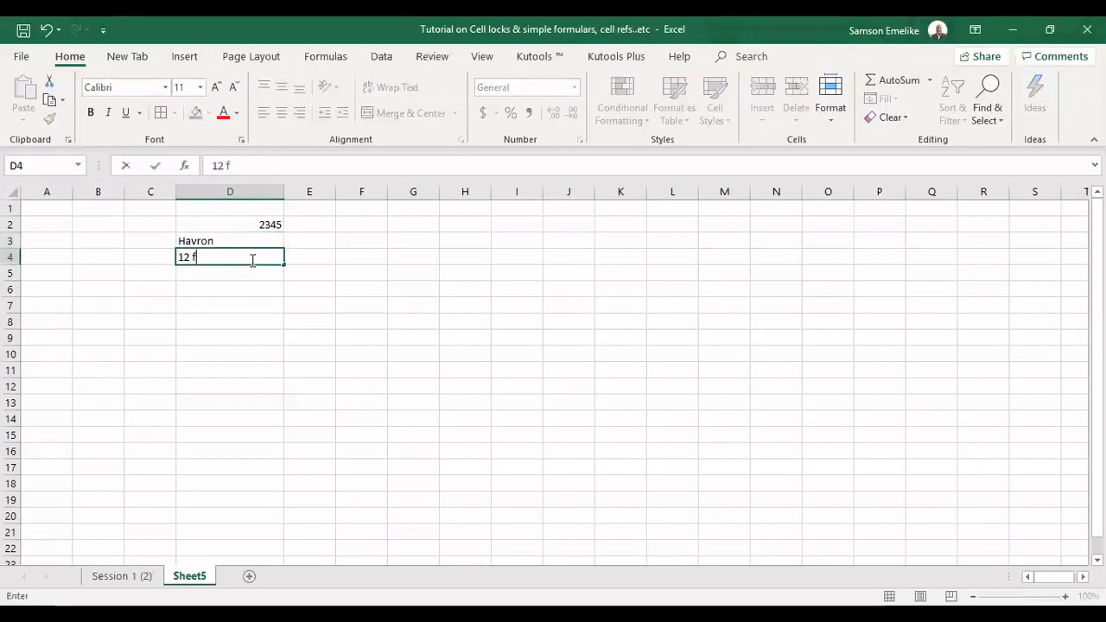
{"action": "type", "text": "eb 20"}
{"action": "key", "text": "Return"}
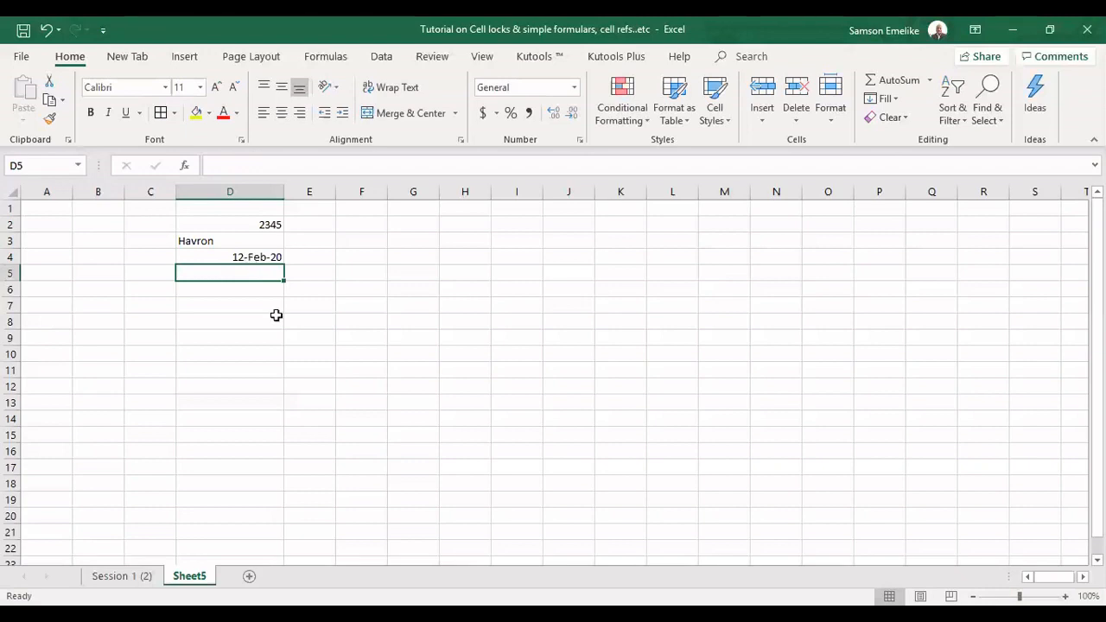
{"action": "type", "text": "Week"}
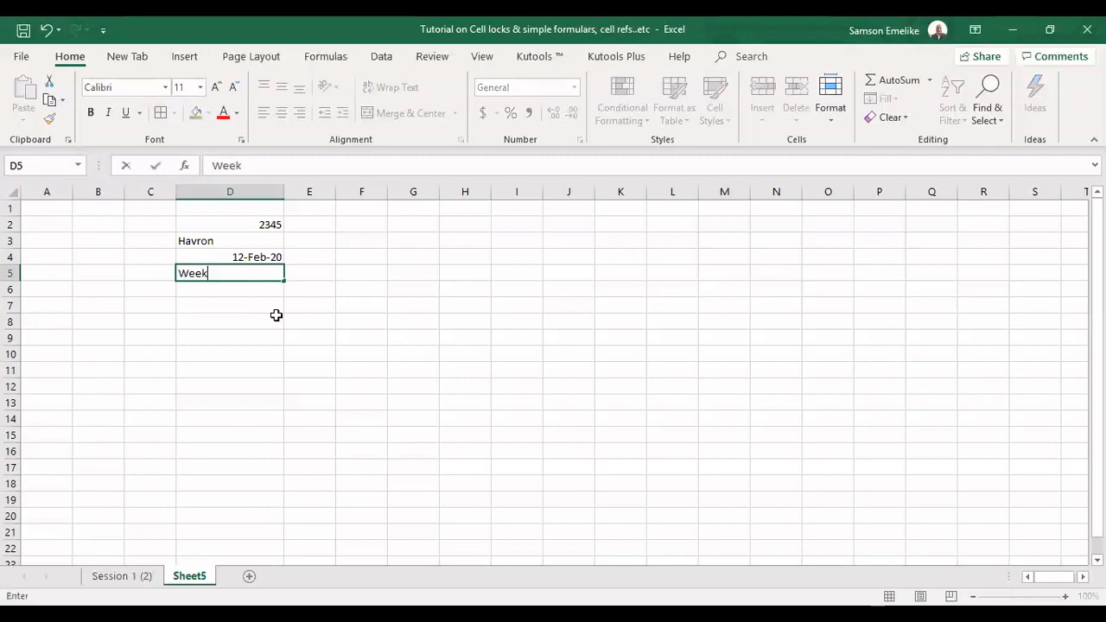
{"action": "type", "text": "2"}
{"action": "key", "text": "Return"}
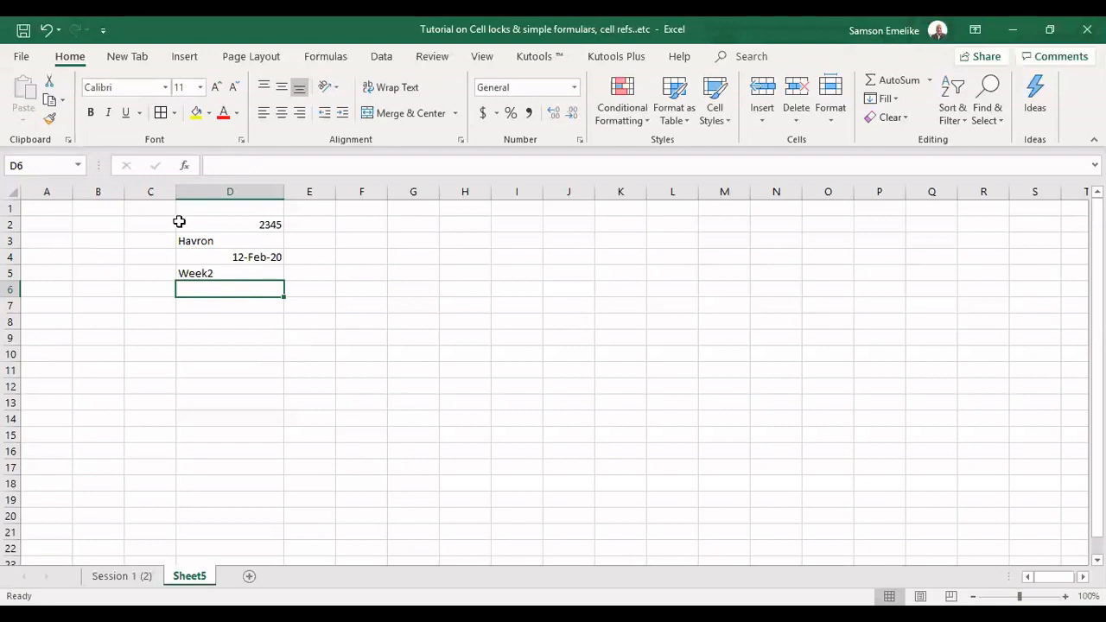
Try the Text number format on the number in cell D2 and undo it
{"action": "left_click", "coordinate": [227, 225]}
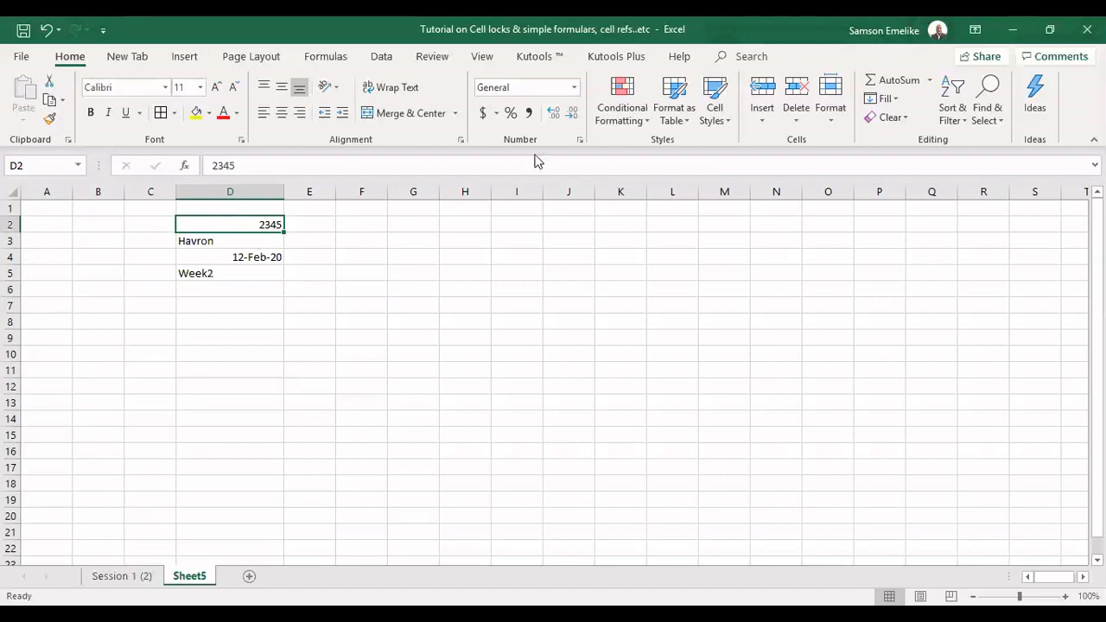
{"action": "left_click", "coordinate": [575, 88]}
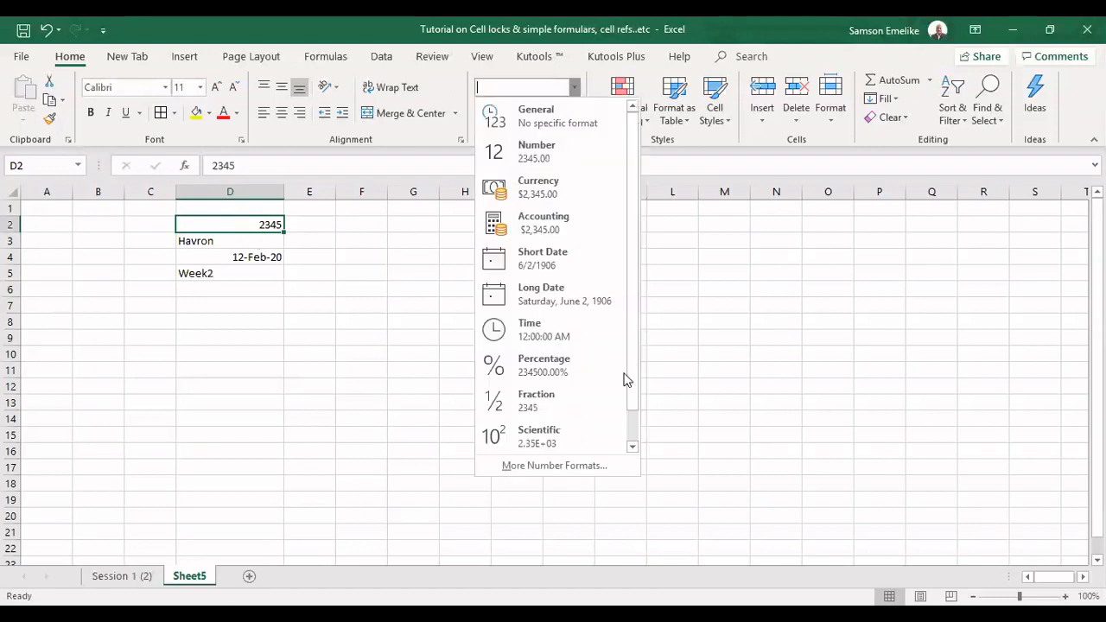
{"action": "scroll", "coordinate": [627, 378], "scroll_direction": "down", "scroll_amount": 1}
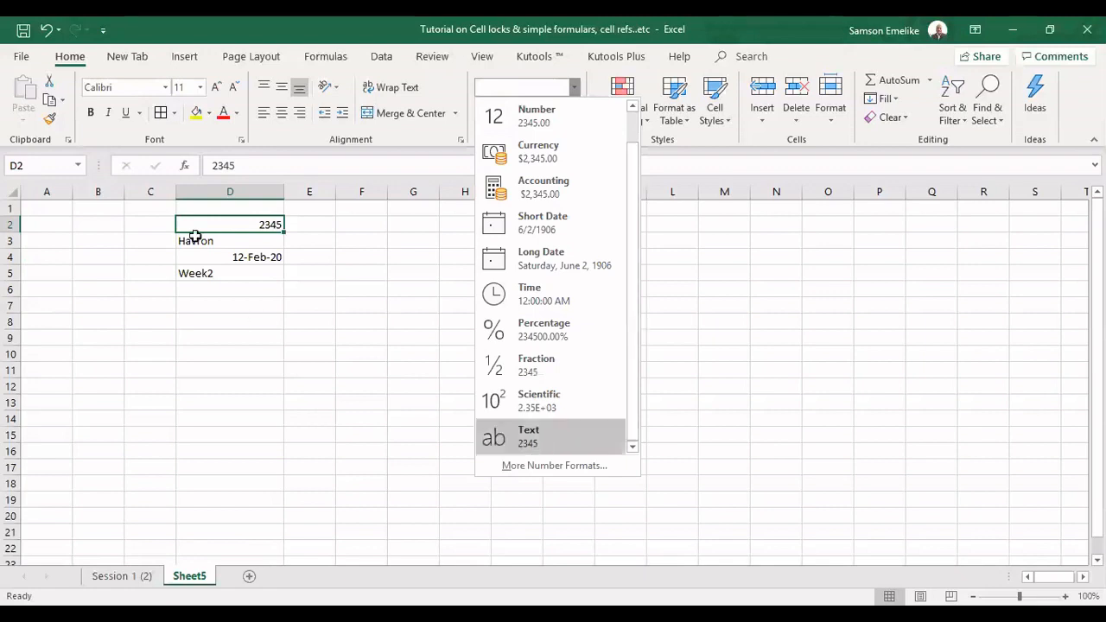
{"action": "key", "text": "Return"}
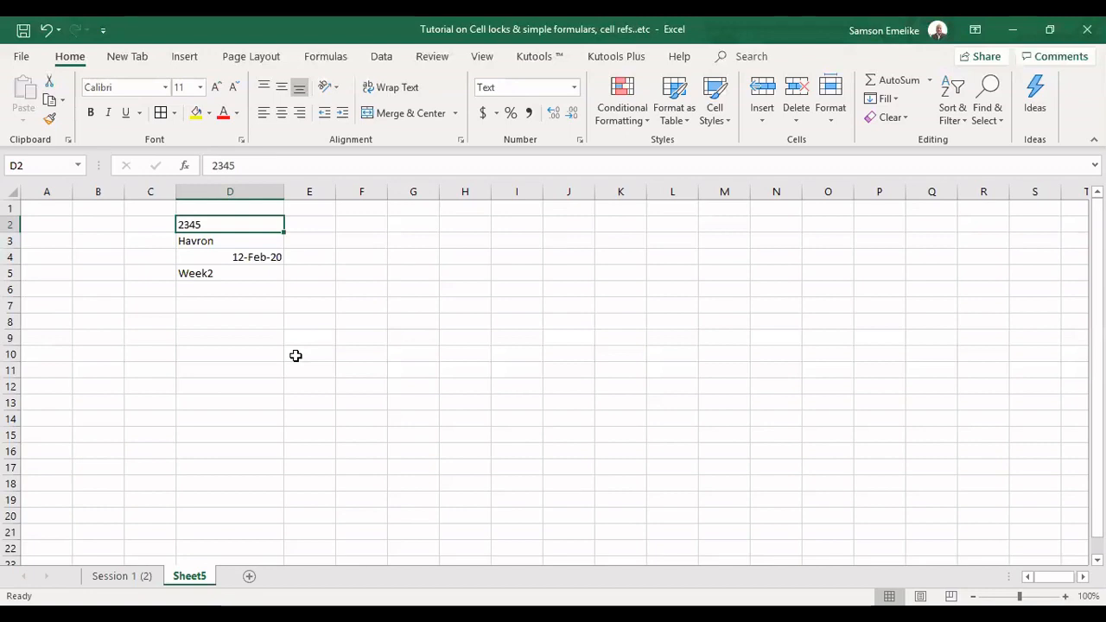
{"action": "key", "text": "ctrl+z"}
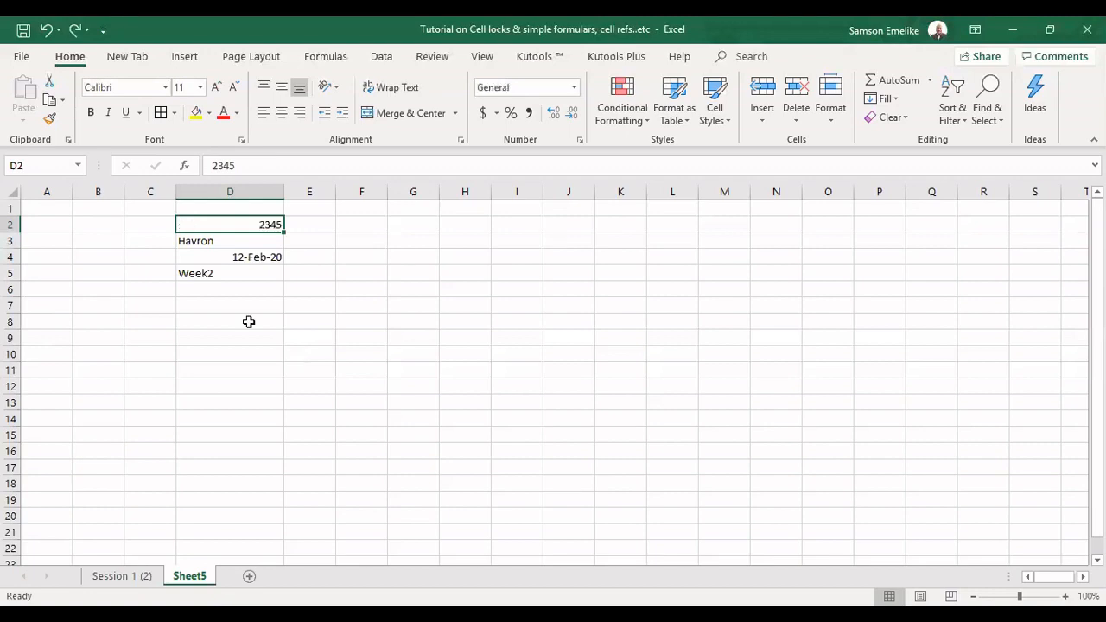
Format cell D2 with a yellow fill, centred alignment and bold, italic, double-underlined red text
{"action": "left_click", "coordinate": [253, 299]}
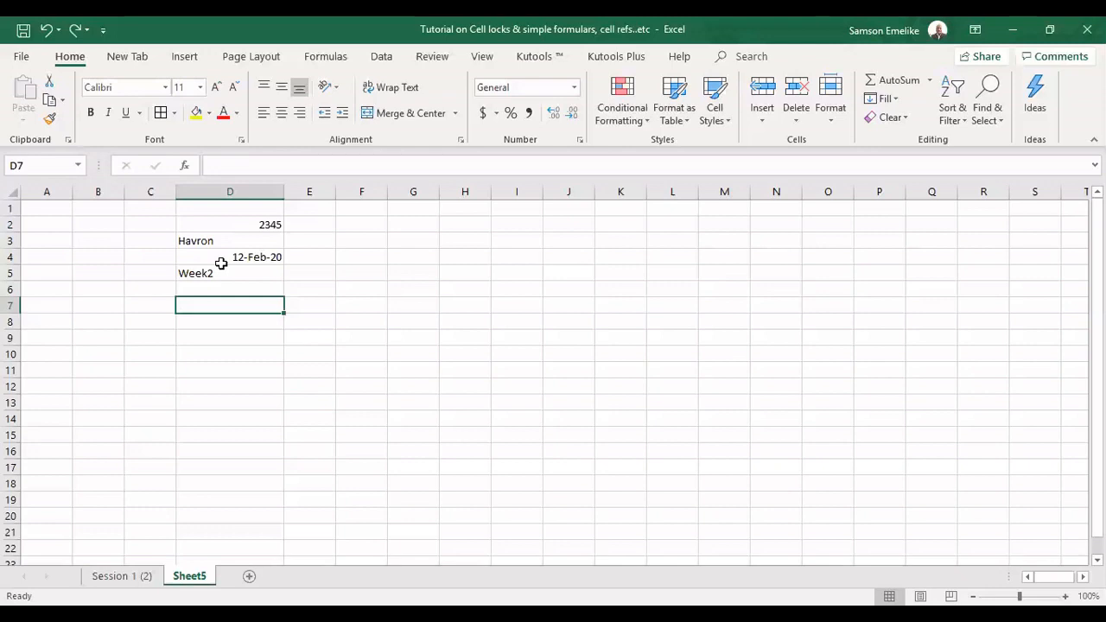
{"action": "left_click", "coordinate": [253, 232]}
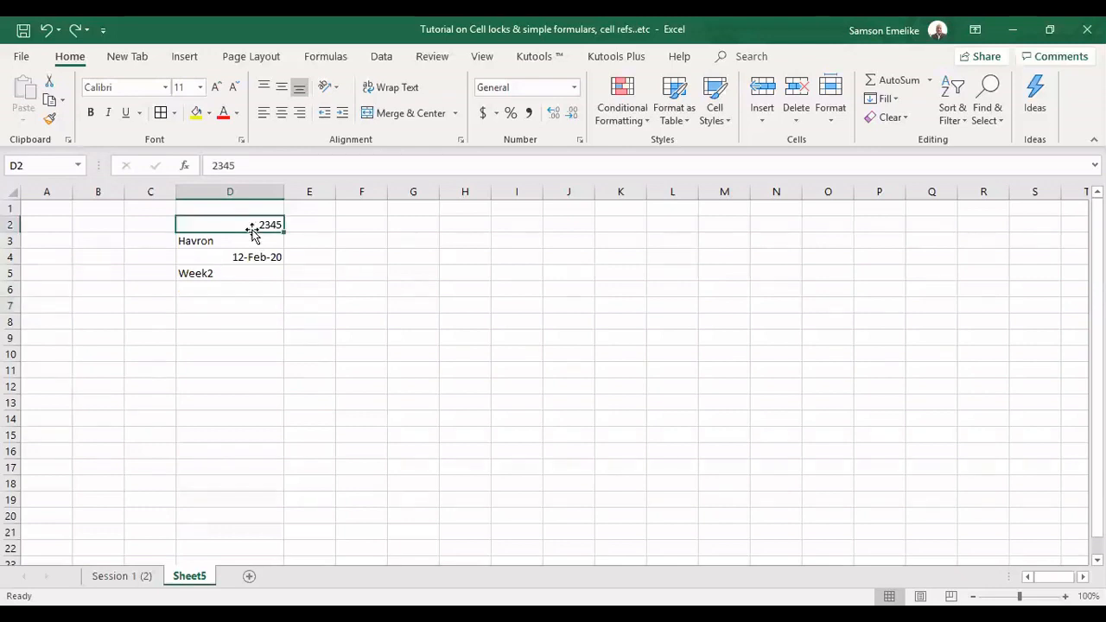
{"action": "left_click", "coordinate": [196, 115]}
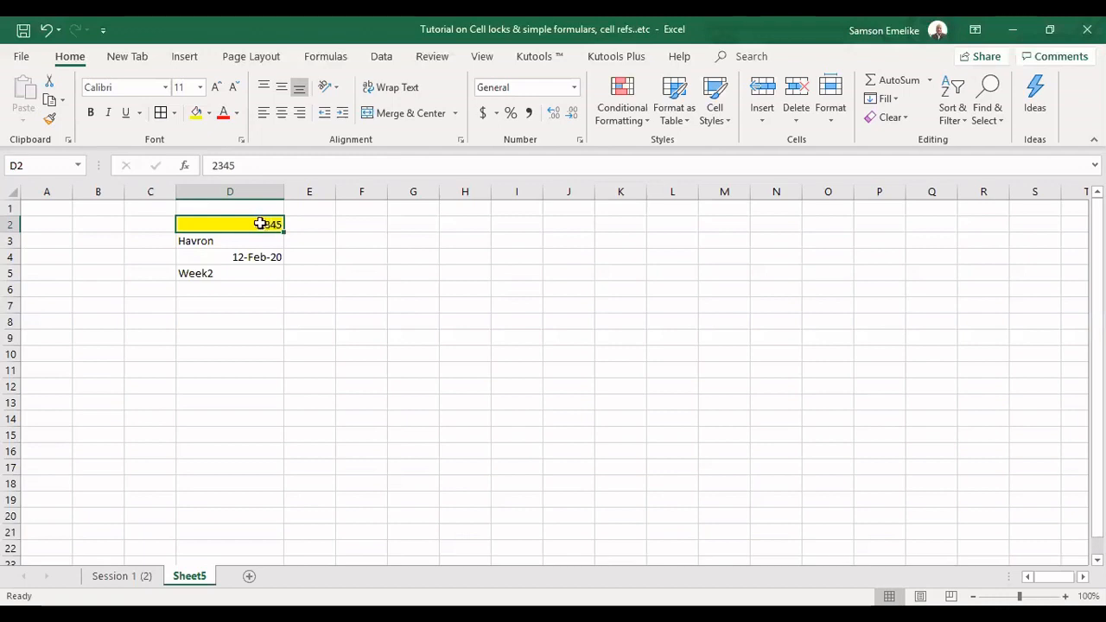
{"action": "left_click", "coordinate": [237, 113]}
{"action": "left_click", "coordinate": [109, 113]}
{"action": "left_click", "coordinate": [91, 114]}
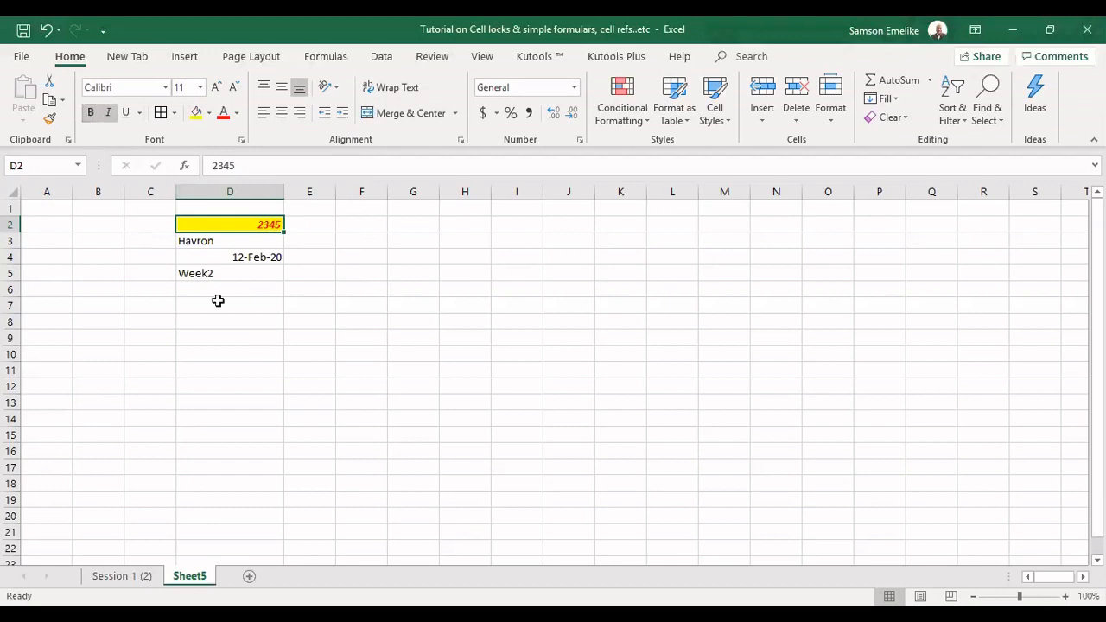
{"action": "left_click", "coordinate": [140, 115]}
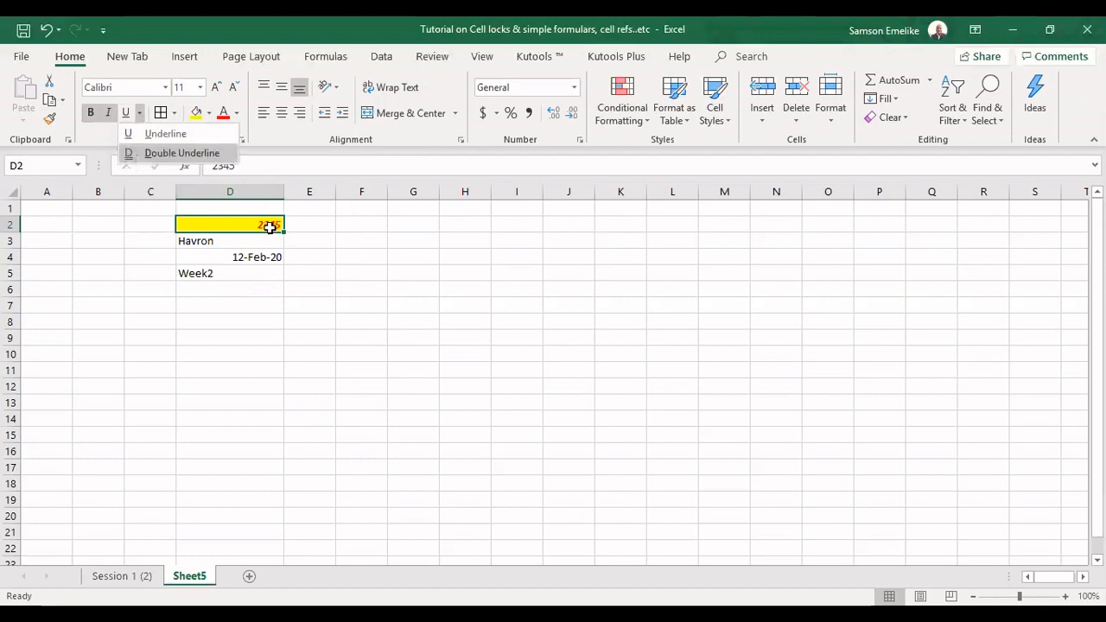
{"action": "left_click", "coordinate": [284, 120]}
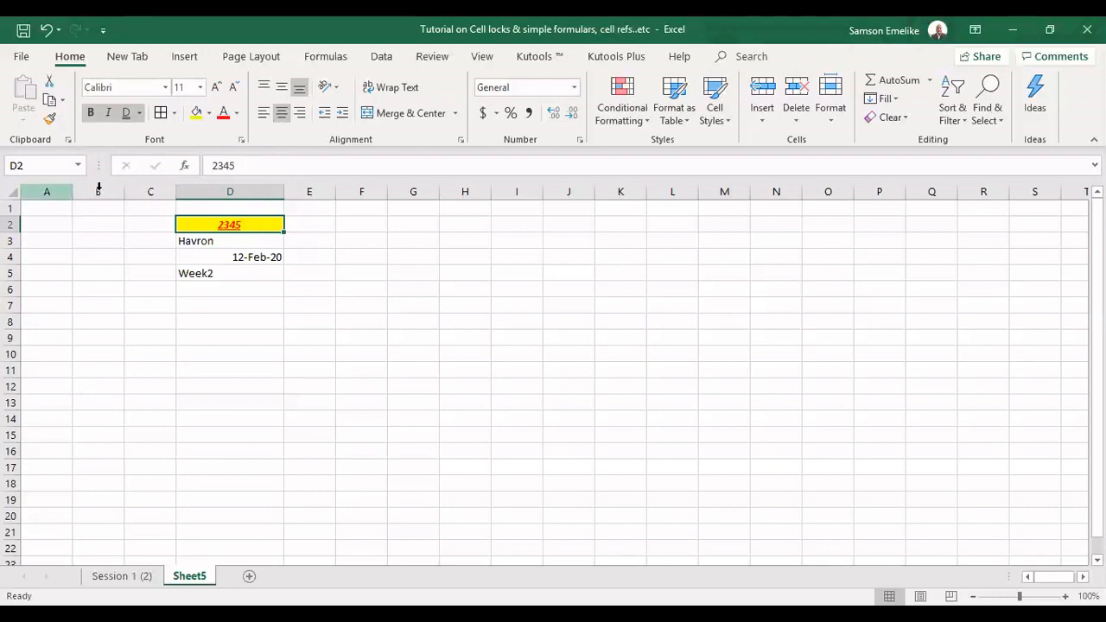
Select whole columns A, C and D and rows 1, 2 and 4 in turn, followed by single cells including D2 and K2
{"action": "left_click", "coordinate": [47, 191]}
{"action": "left_click", "coordinate": [149, 187]}
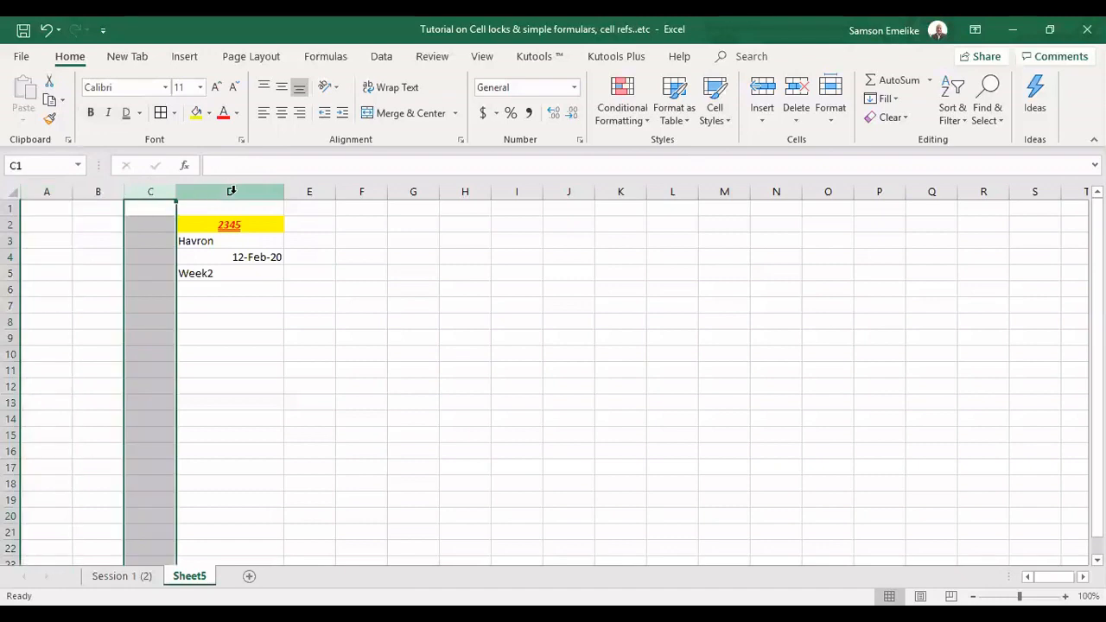
{"action": "left_click", "coordinate": [232, 190]}
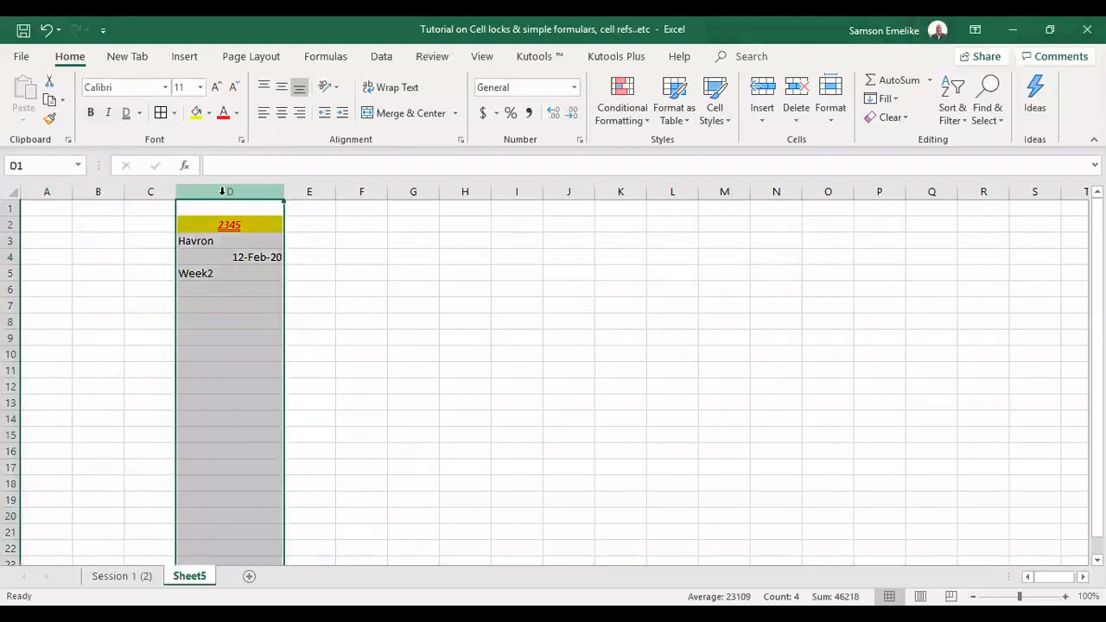
{"action": "left_click", "coordinate": [10, 209]}
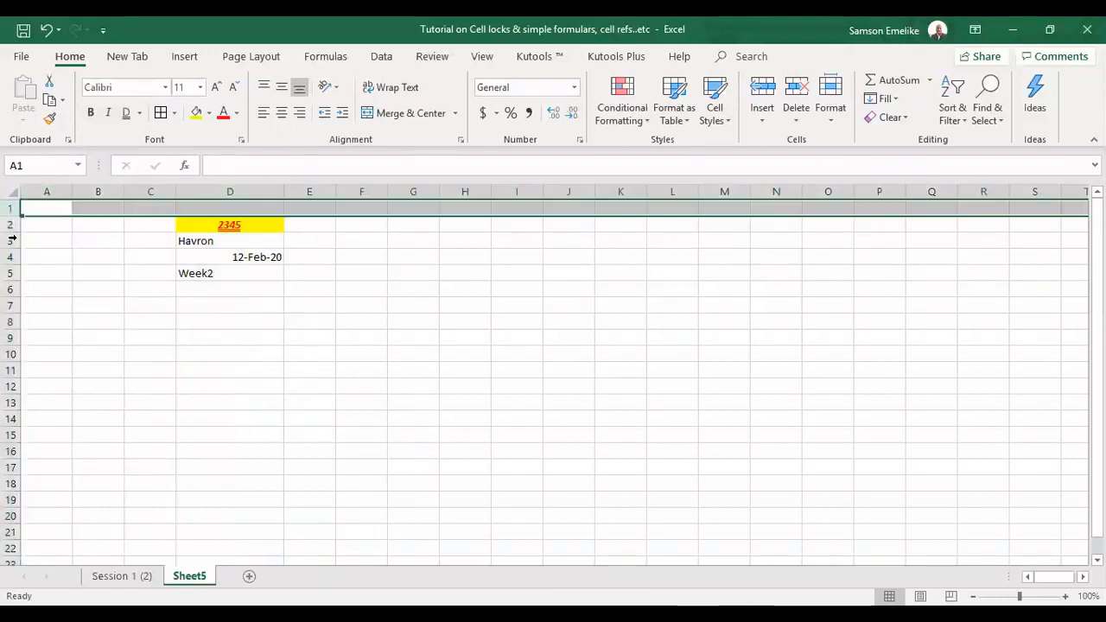
{"action": "left_click", "coordinate": [11, 226]}
{"action": "left_click", "coordinate": [12, 257]}
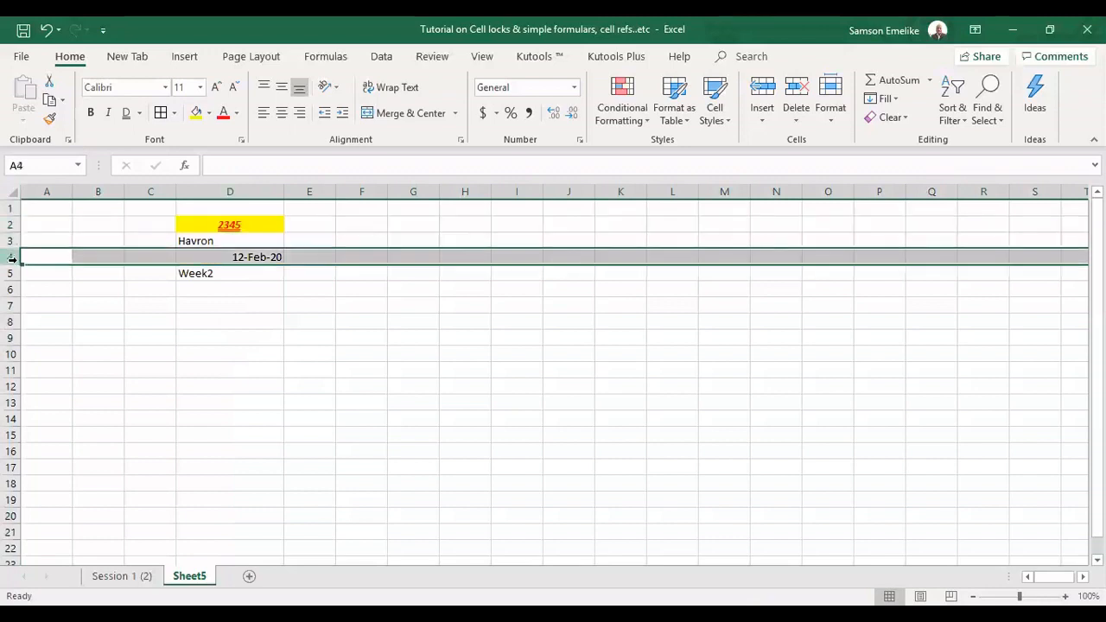
{"action": "left_click", "coordinate": [258, 299]}
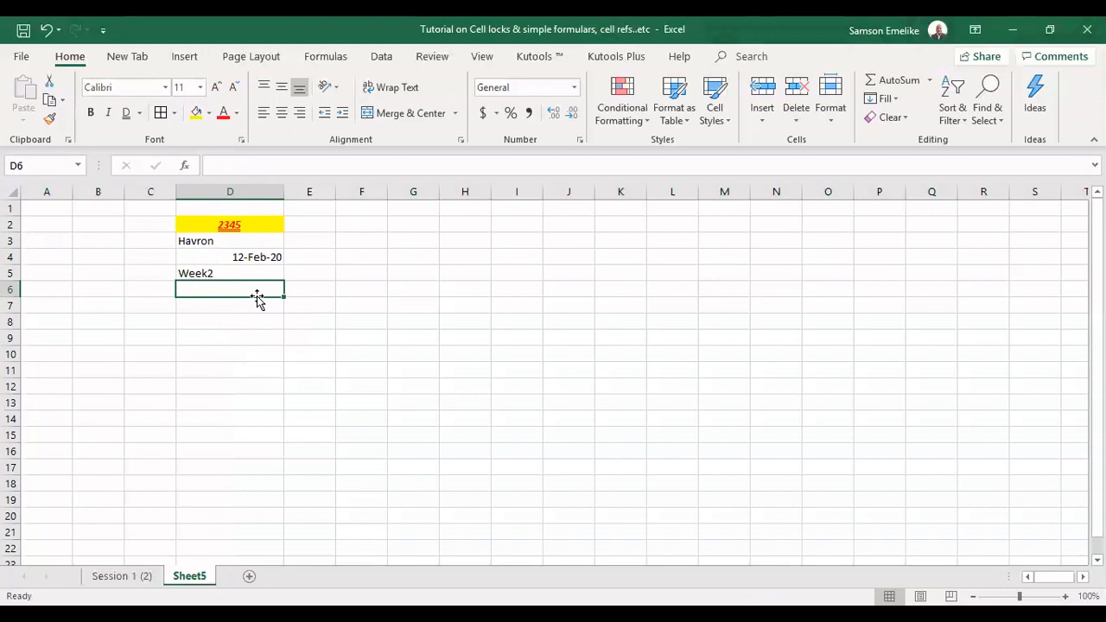
{"action": "left_click", "coordinate": [243, 224]}
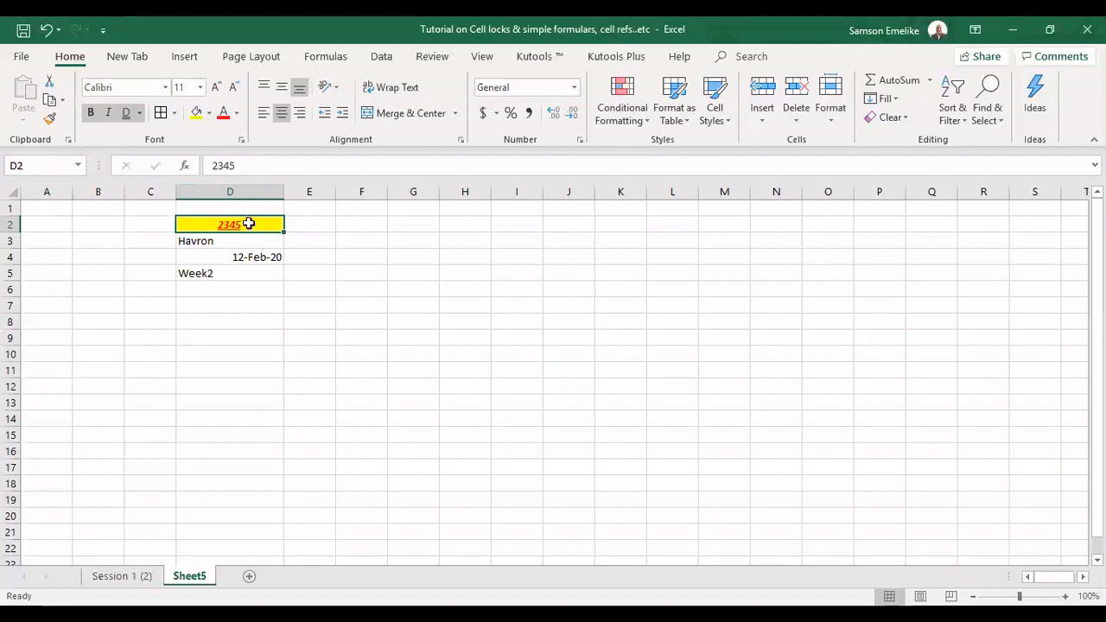
{"action": "left_click", "coordinate": [629, 223]}
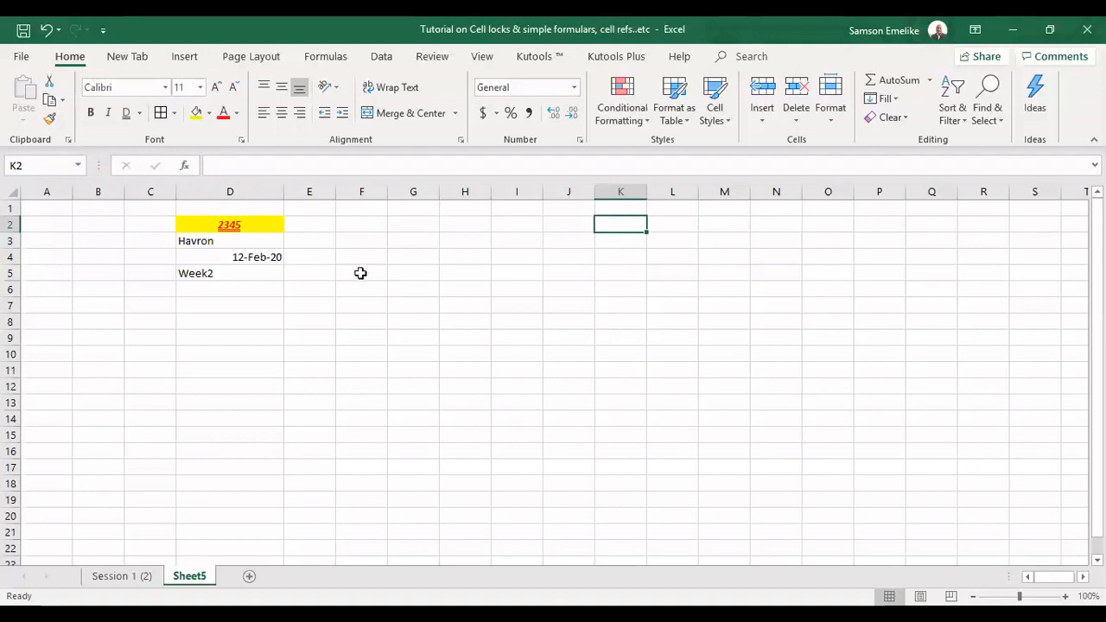
Fill the cell range F2:F5 with the standard orange colour
{"action": "left_click_drag", "start_coordinate": [361, 221], "coordinate": [357, 272]}
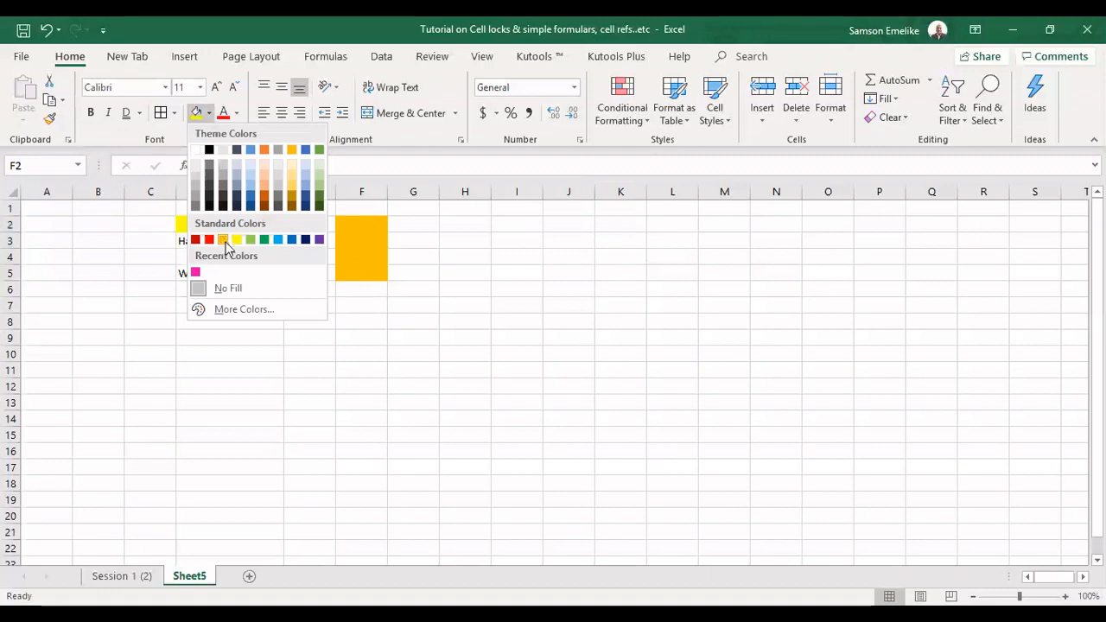
{"action": "left_click", "coordinate": [225, 241]}
{"action": "left_click", "coordinate": [362, 293]}
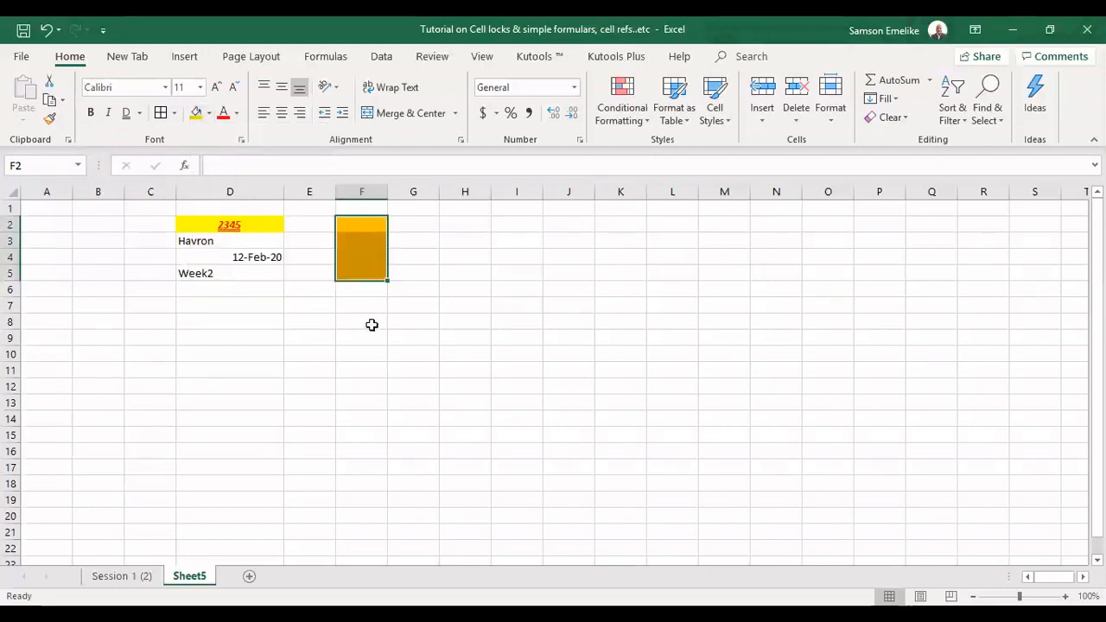
Select the first cell F2, the last cell F5 and the whole range of the orange block in turn
{"action": "left_click", "coordinate": [360, 226]}
{"action": "key", "text": "Return"}
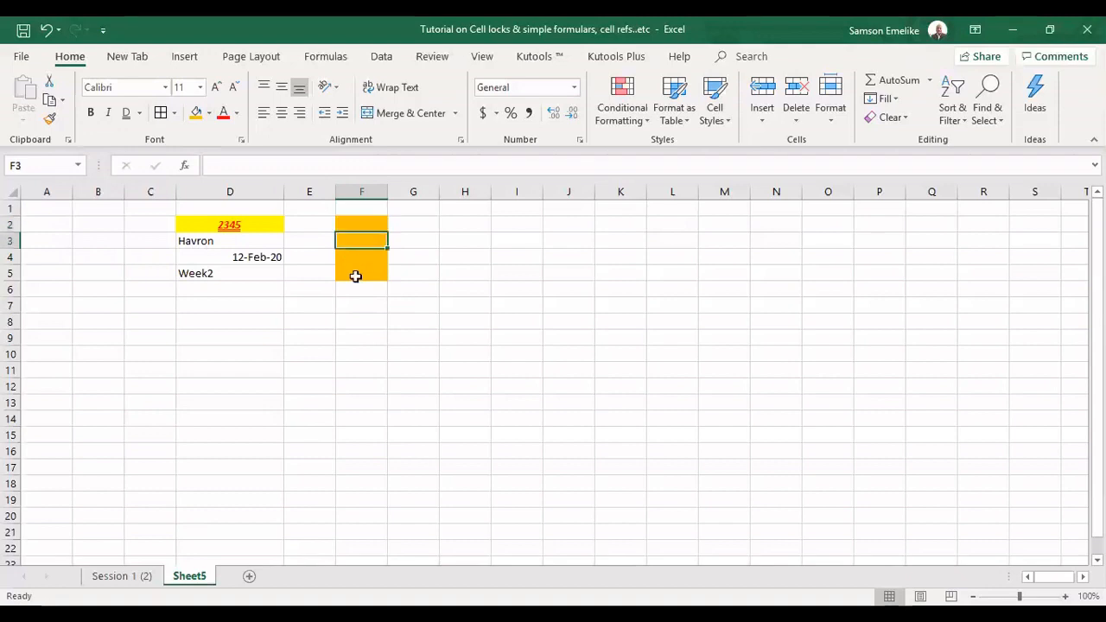
{"action": "left_click", "coordinate": [355, 275]}
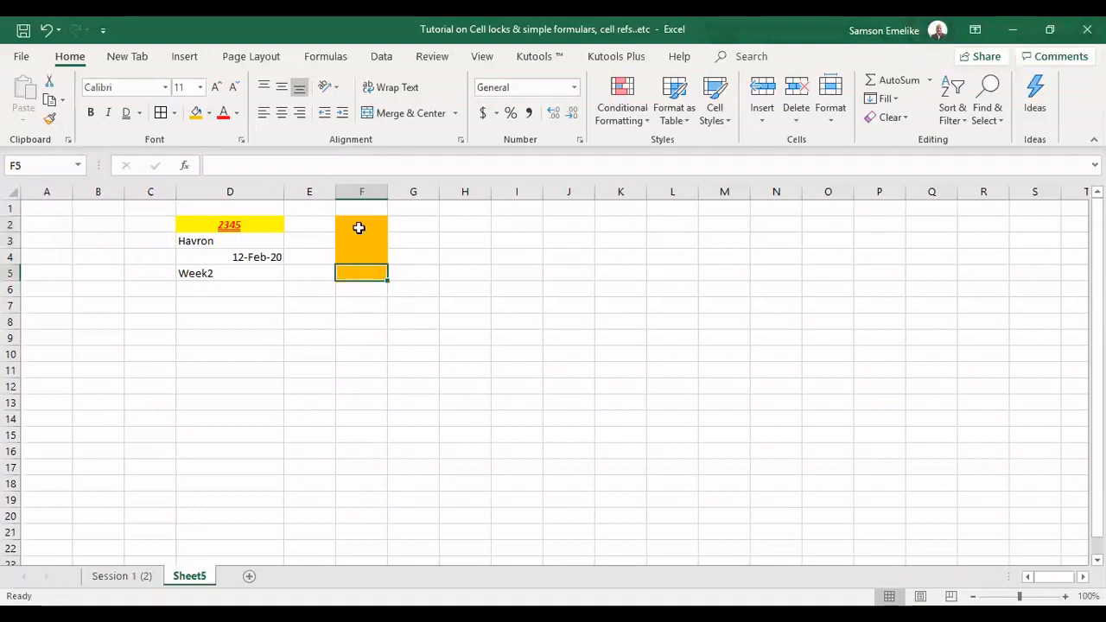
{"action": "left_click_drag", "start_coordinate": [359, 227], "coordinate": [358, 269]}
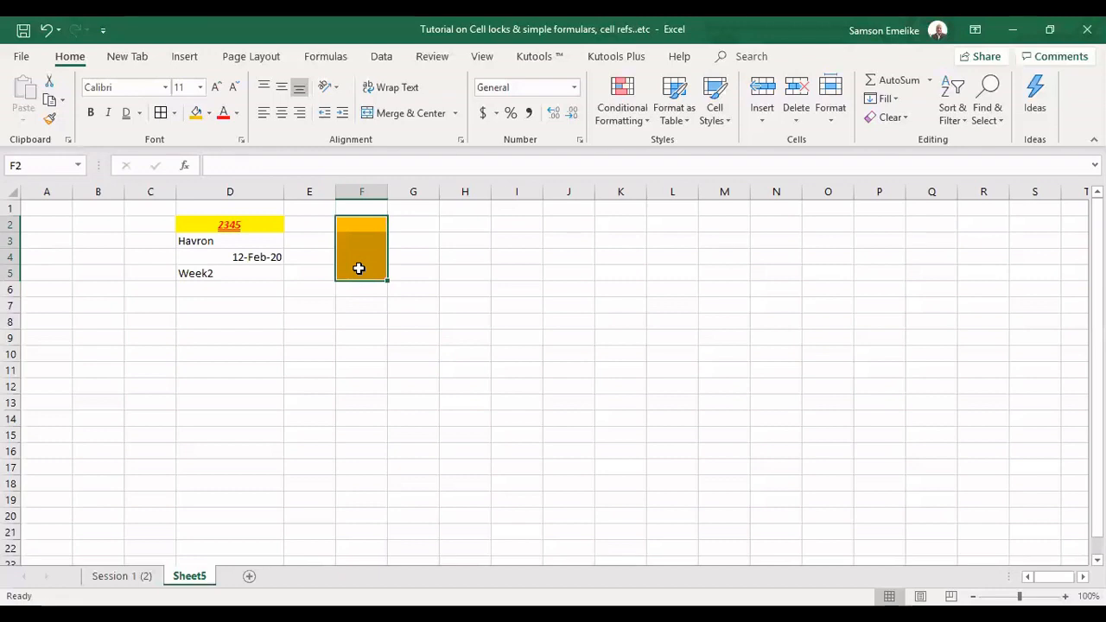
{"action": "left_click", "coordinate": [360, 223]}
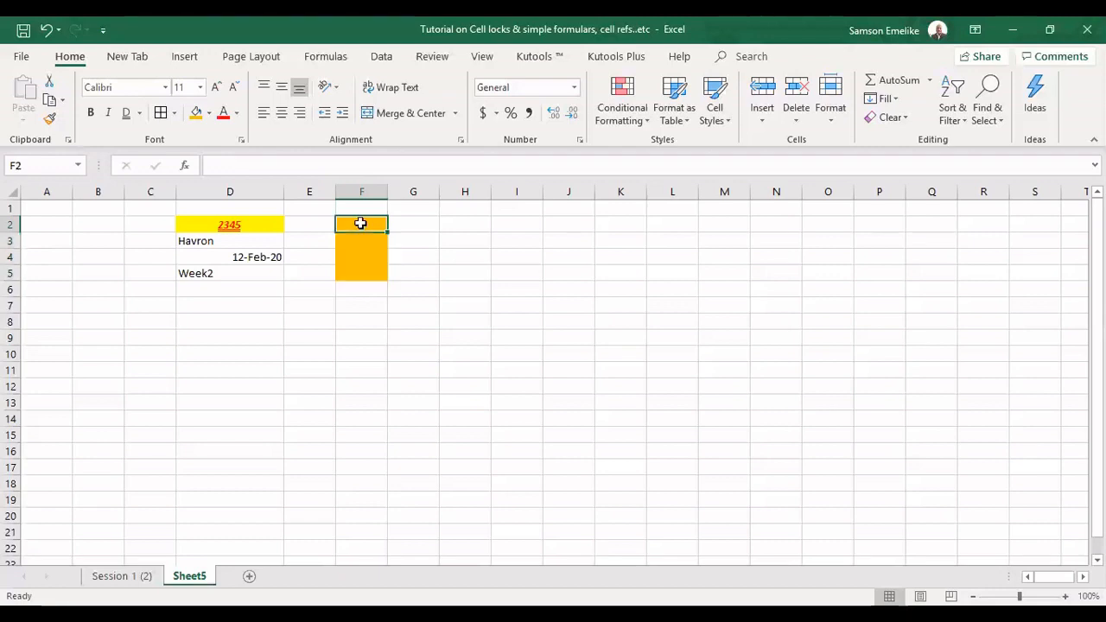
{"action": "left_click", "coordinate": [360, 274]}
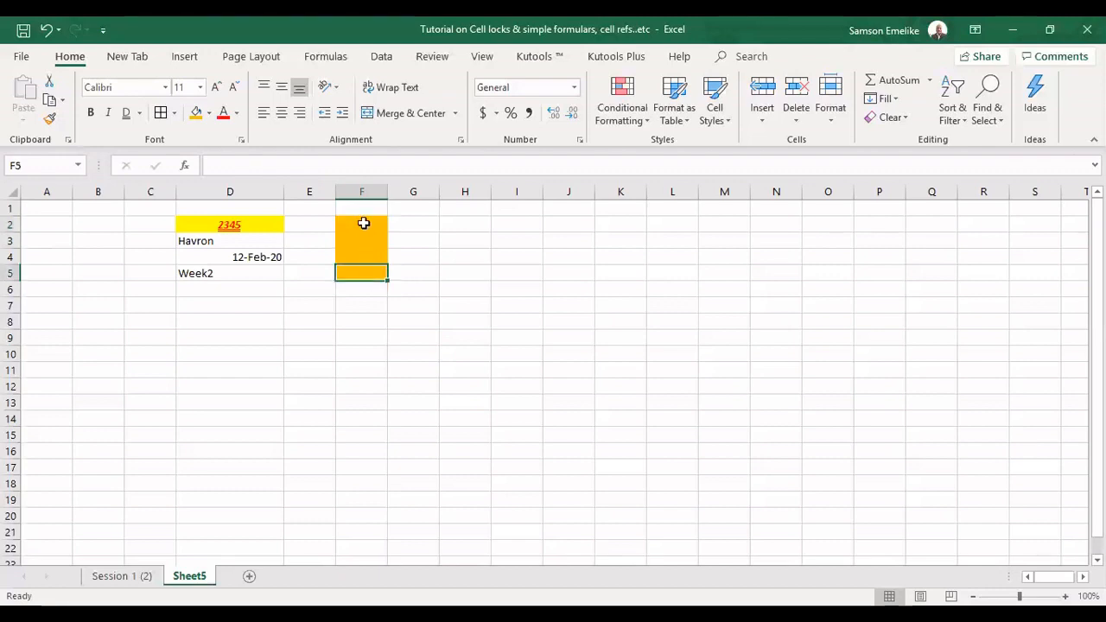
Label the ends of the orange block by entering F2 in cell F2 and F5 in cell F5
{"action": "left_click", "coordinate": [364, 223]}
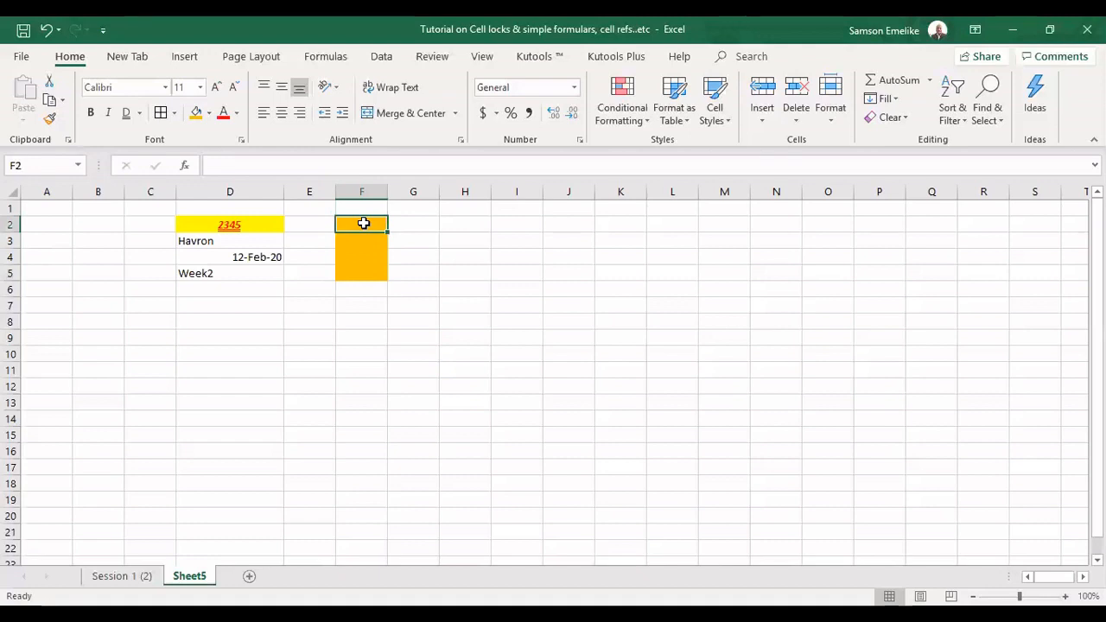
{"action": "type", "text": "F"}
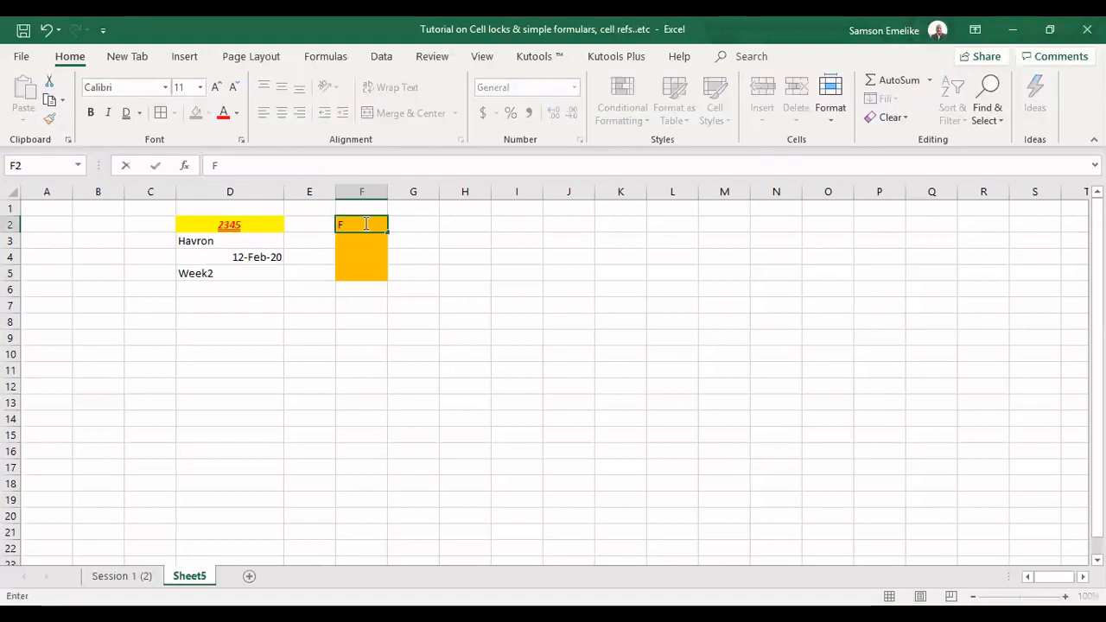
{"action": "type", "text": "2"}
{"action": "left_click", "coordinate": [370, 275]}
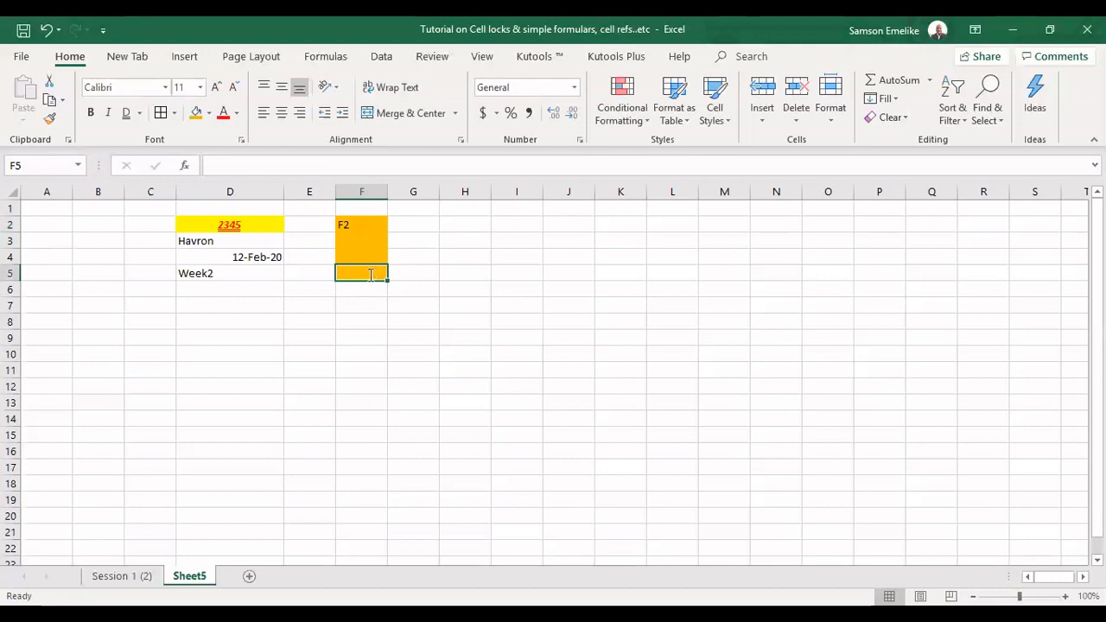
{"action": "type", "text": "F5"}
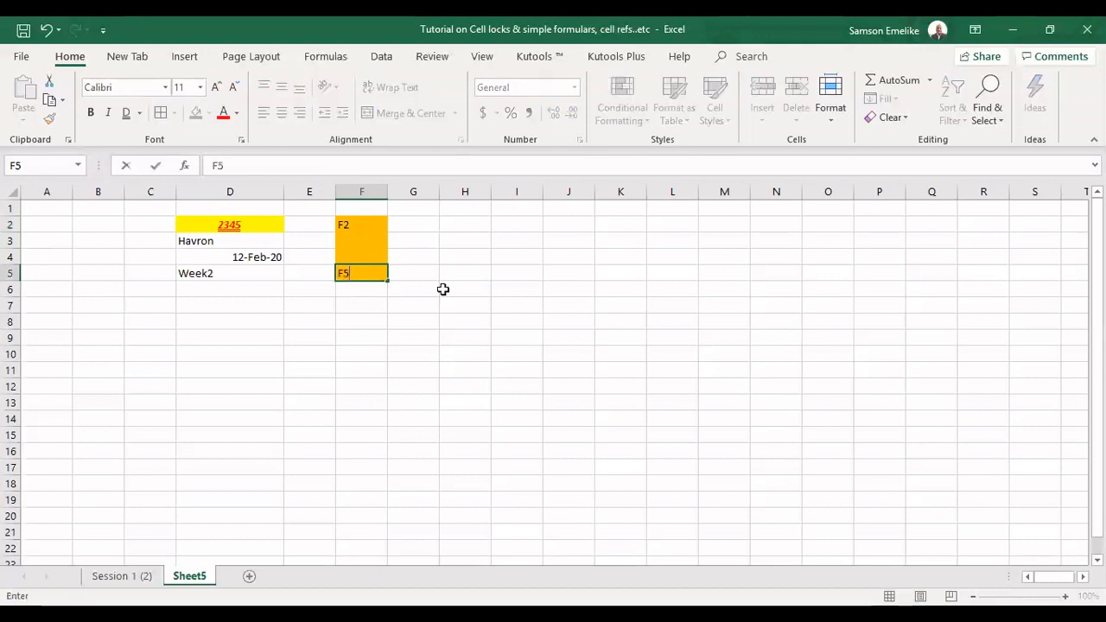
Enter the range reference F2:F5 as text in cell G3 beside the orange block
{"action": "left_click", "coordinate": [394, 240]}
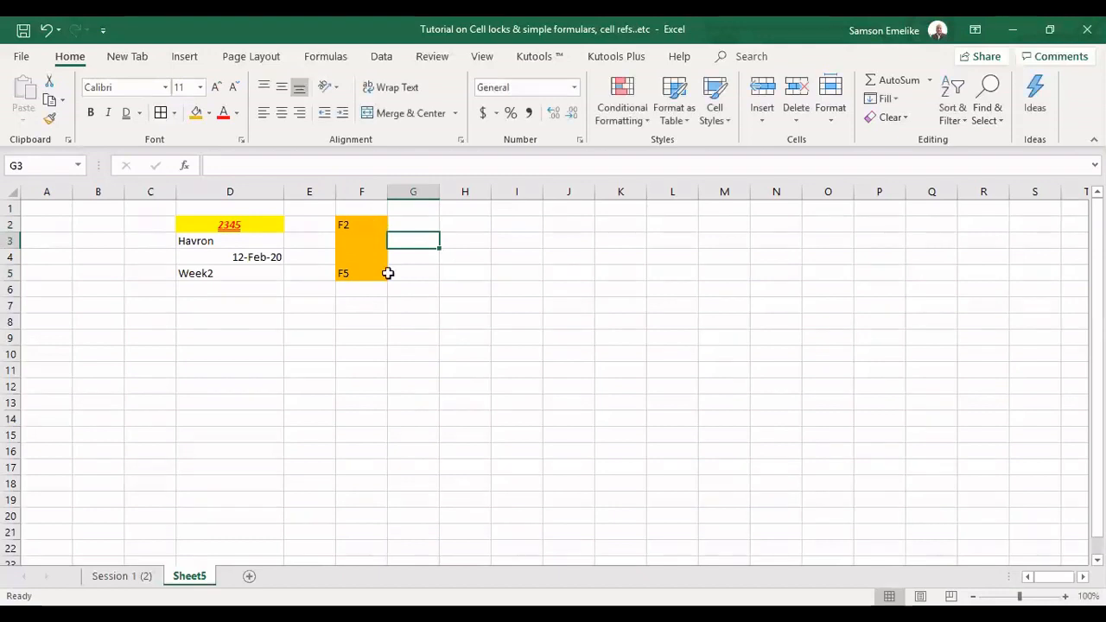
{"action": "type", "text": "F"}
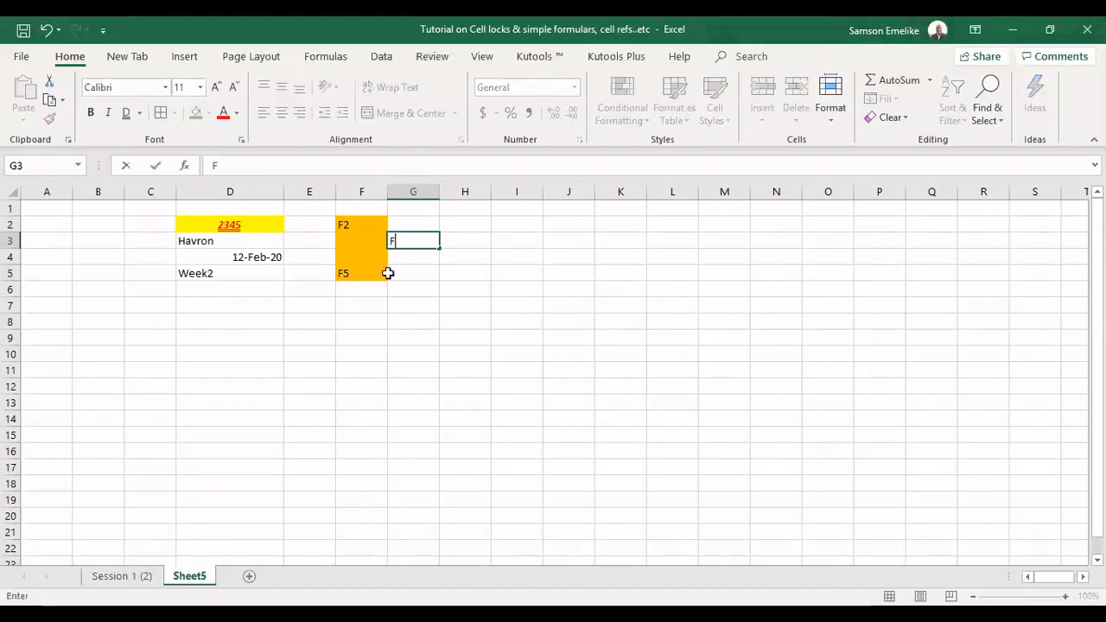
{"action": "type", "text": "2:F5"}
{"action": "key", "text": "Return"}
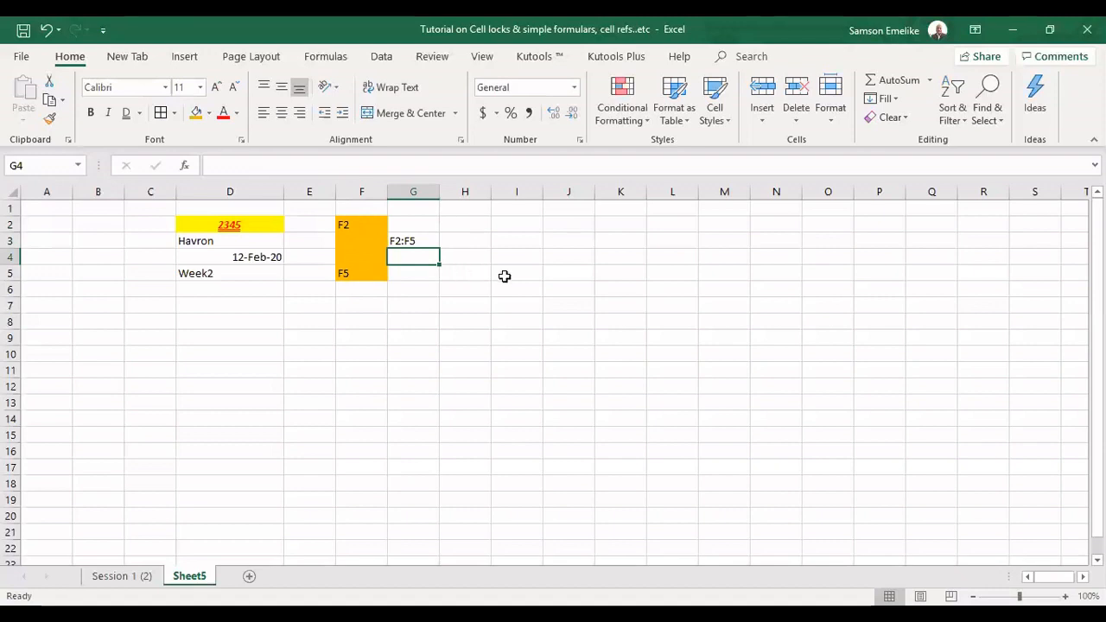
Fill the cell range H2:J5 with the same orange colour and select its first cell H2
{"action": "left_click_drag", "start_coordinate": [465, 225], "coordinate": [556, 275]}
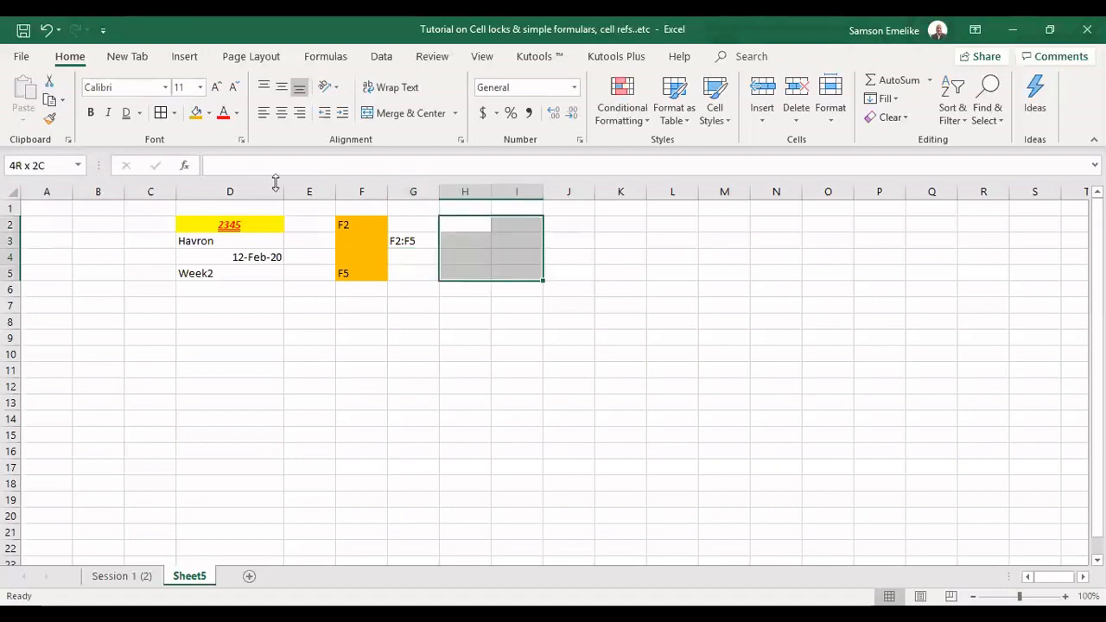
{"action": "left_click", "coordinate": [199, 117]}
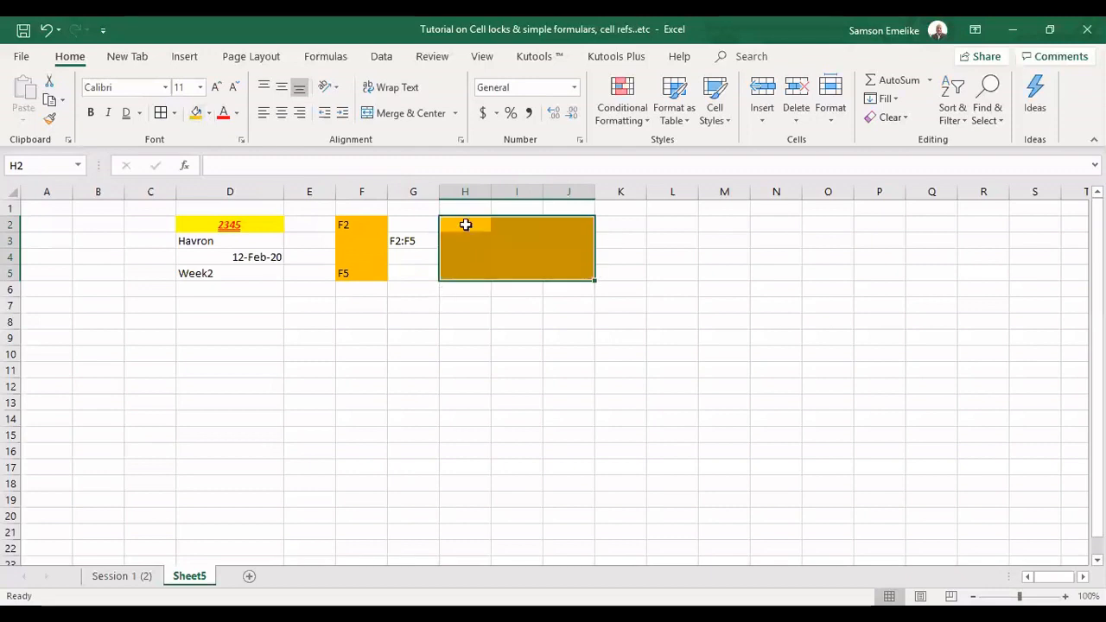
{"action": "left_click", "coordinate": [465, 225]}
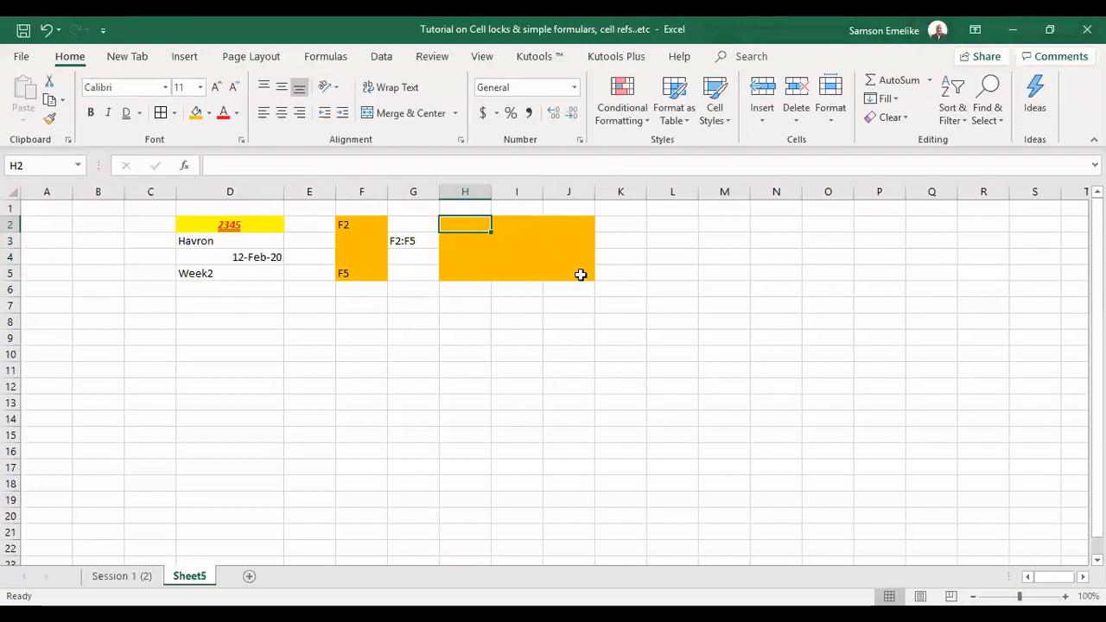
Select the last cell J5 of the orange block, followed by the empty cell K2 beside it
{"action": "left_click", "coordinate": [581, 275]}
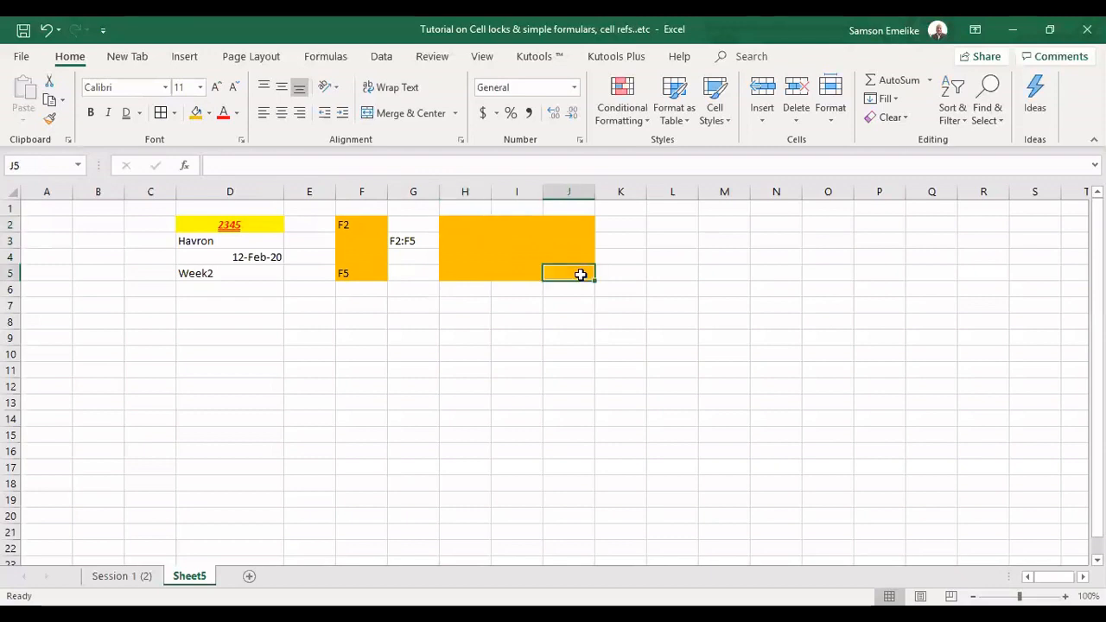
{"action": "left_click", "coordinate": [616, 226]}
{"action": "type", "text": "J2"}
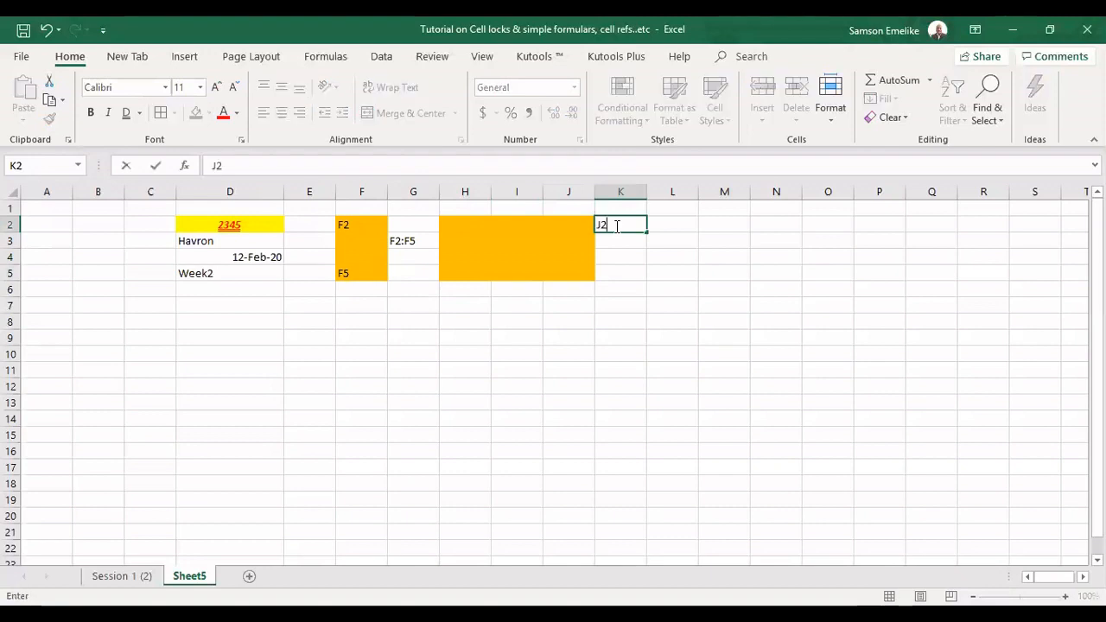
{"action": "type", "text": ":"}
{"action": "type", "text": "H"}
{"action": "key", "text": "BackSpace"}
{"action": "key", "text": "BackSpace"}
{"action": "key", "text": "BackSpace"}
{"action": "key", "text": "BackSpace"}
{"action": "type", "text": "J2:"}
{"action": "key", "text": "BackSpace"}
{"action": "key", "text": "BackSpace"}
{"action": "key", "text": "BackSpace"}
Enter the range reference H2:J5 as text in cell K2
{"action": "type", "text": "H2:J5"}
{"action": "key", "text": "Return"}
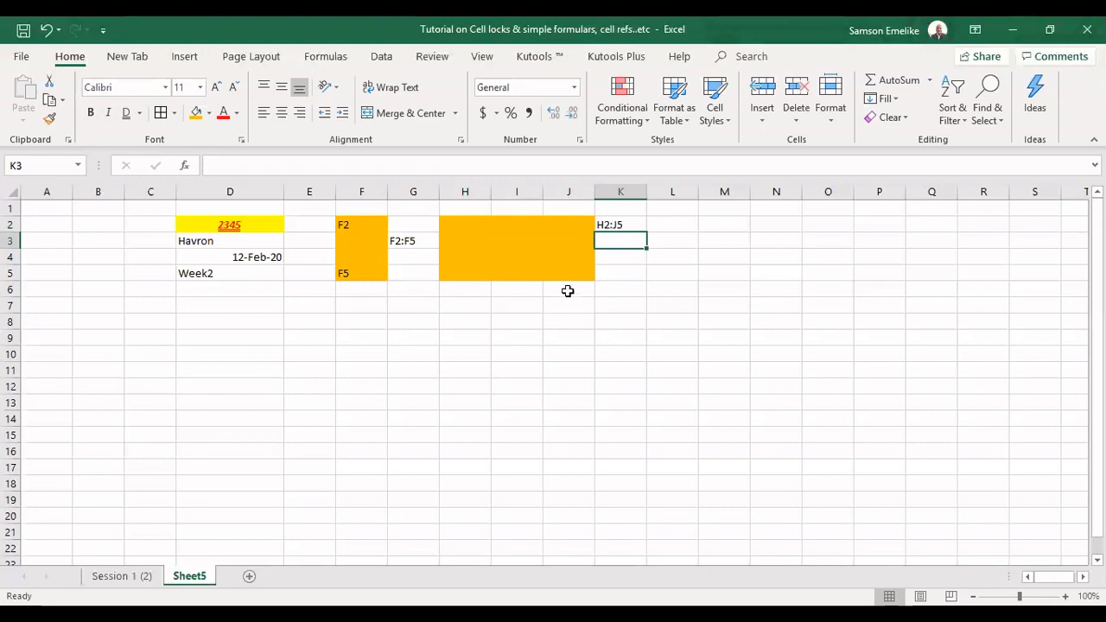
Narrow column D until its number and date no longer fit, and readjust it to just fit the date
{"action": "left_click", "coordinate": [210, 221]}
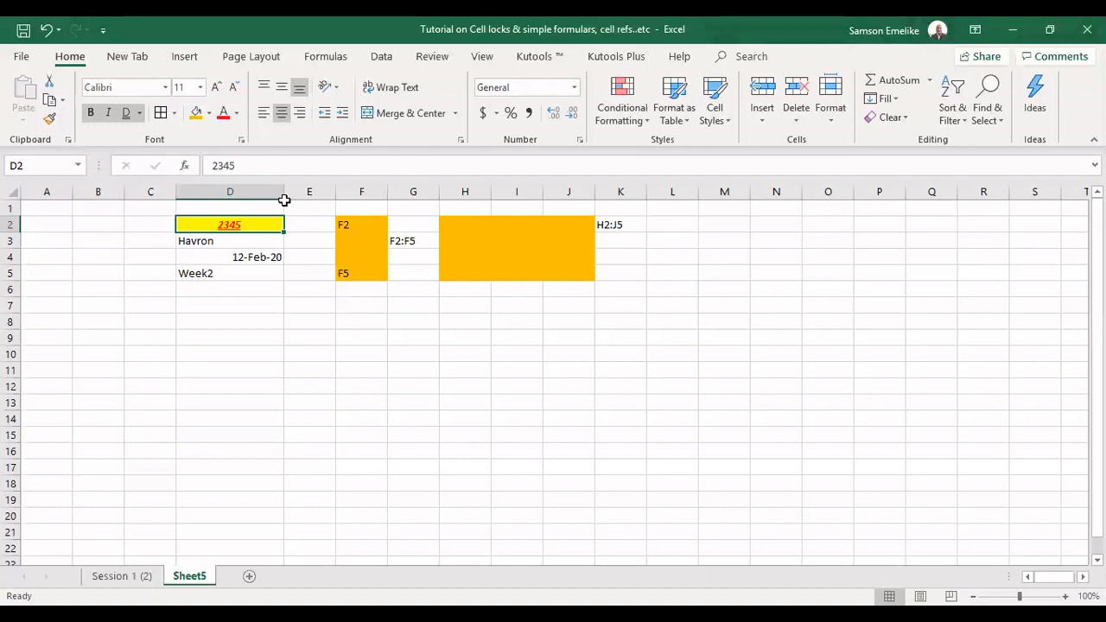
{"action": "left_click_drag", "start_coordinate": [284, 201], "coordinate": [192, 198]}
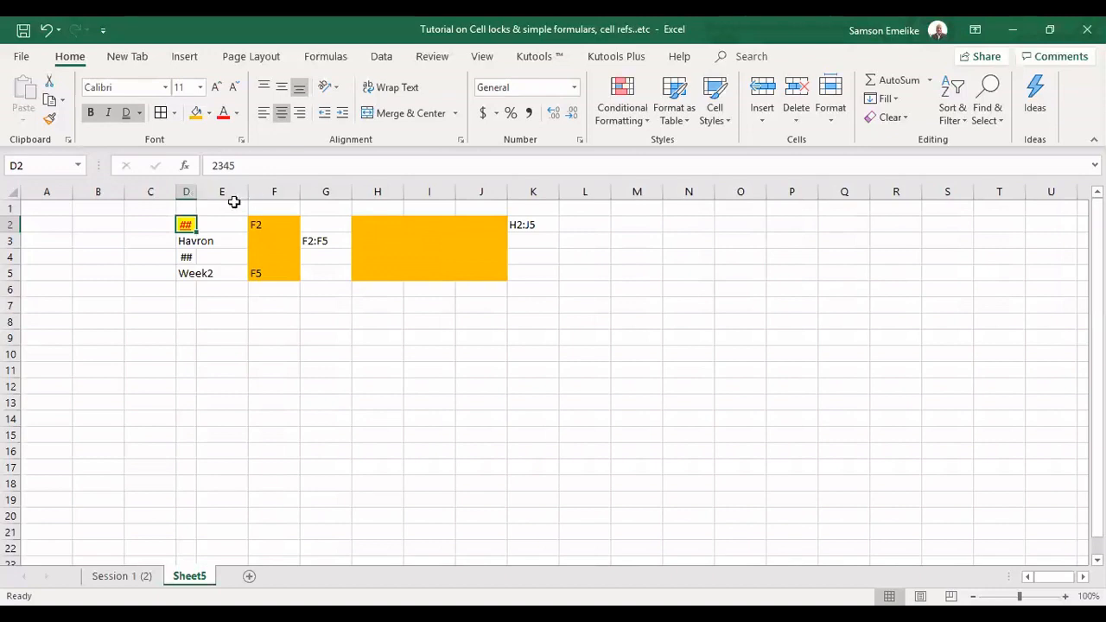
{"action": "key", "text": "ctrl+z"}
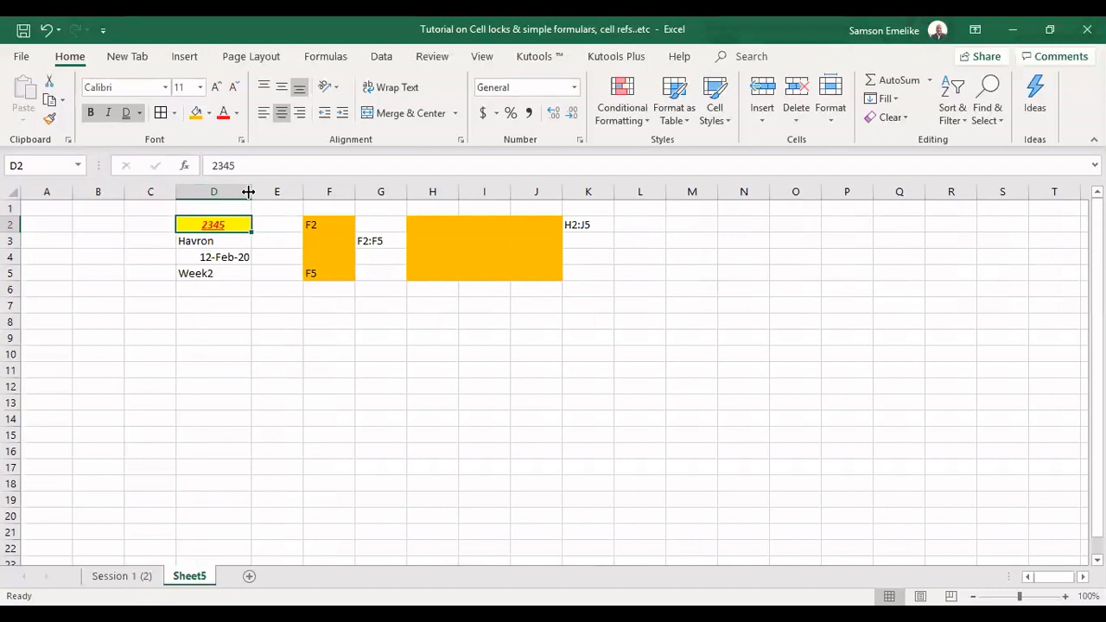
{"action": "mouse_move", "coordinate": [248, 192]}
{"action": "left_mouse_down"}
{"action": "mouse_move", "coordinate": [294, 196]}
{"action": "mouse_move", "coordinate": [231, 195]}
{"action": "left_mouse_up"}
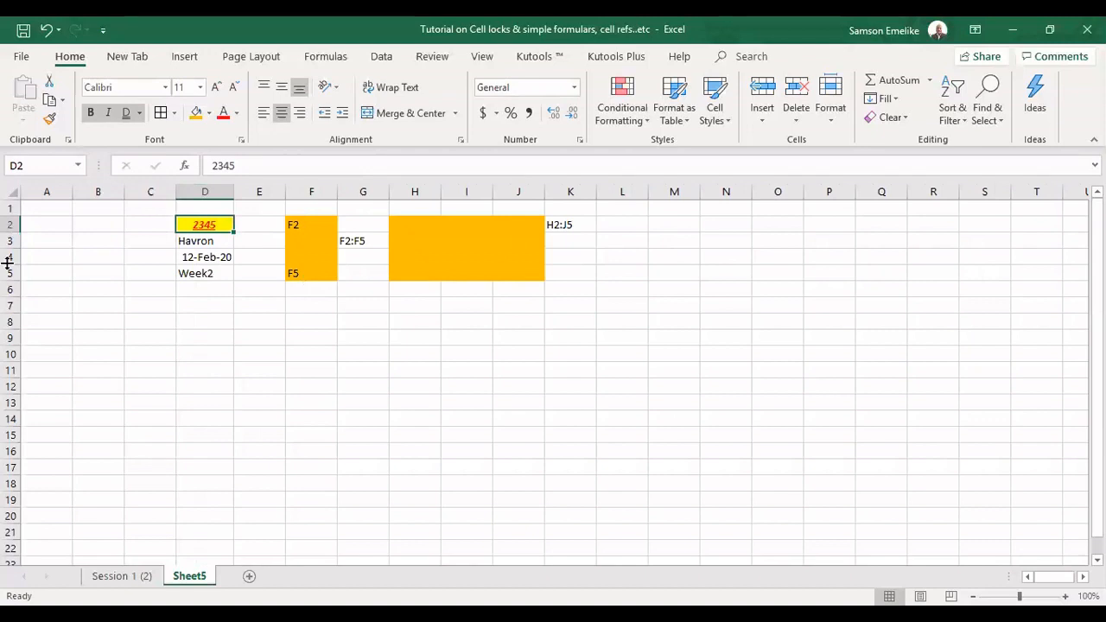
Increase the height of row 2, reduce row 1 slightly and widen column D beyond its date entry
{"action": "left_click_drag", "start_coordinate": [7, 262], "coordinate": [7, 241]}
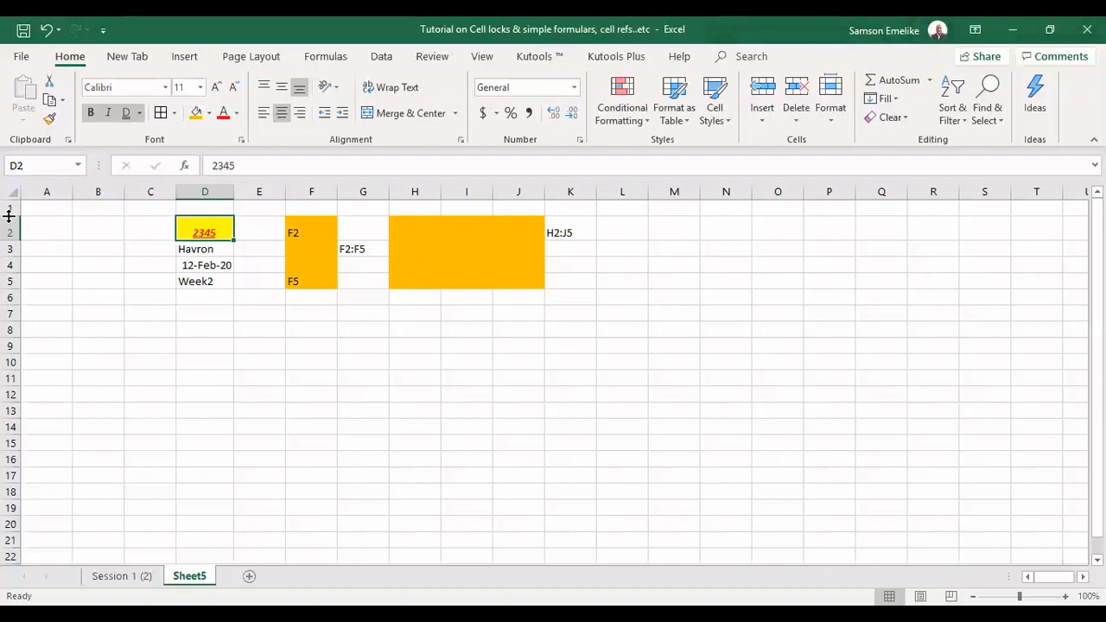
{"action": "left_click_drag", "start_coordinate": [6, 226], "coordinate": [7, 211]}
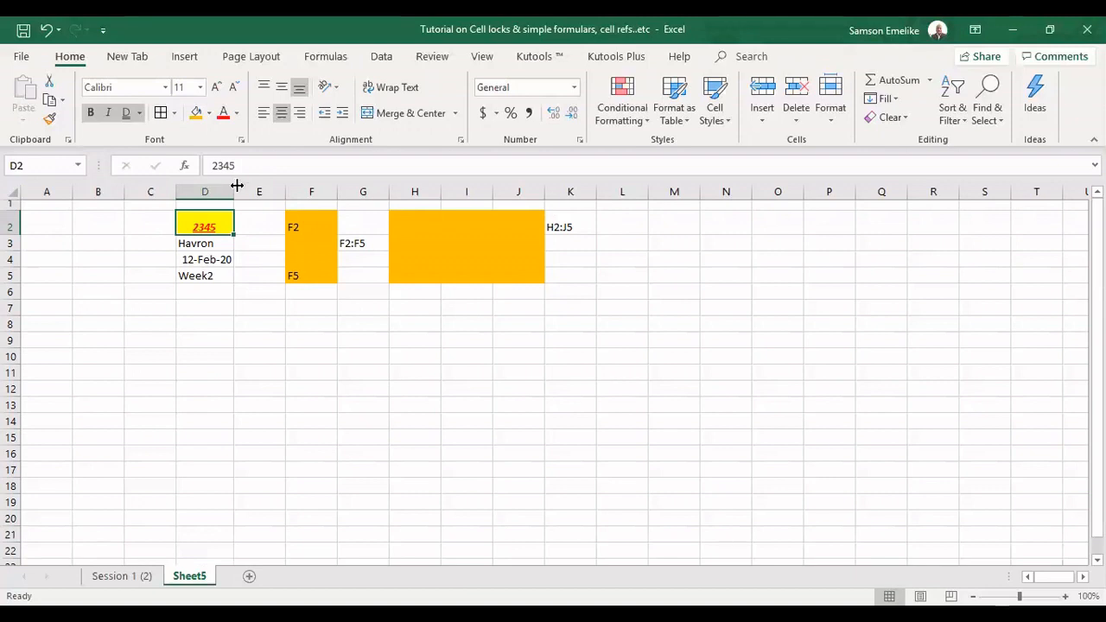
{"action": "left_click_drag", "start_coordinate": [236, 185], "coordinate": [238, 185]}
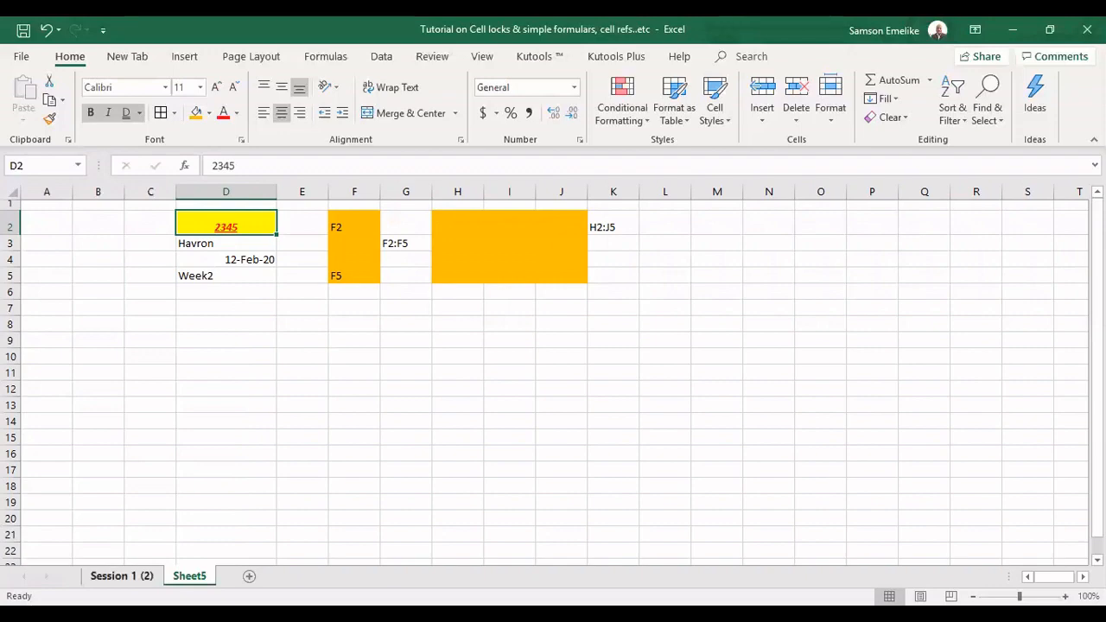
On the Session 1 (2) sheet, narrow columns B to G of the product table so that their contents are cut off
{"action": "left_click", "coordinate": [121, 576]}
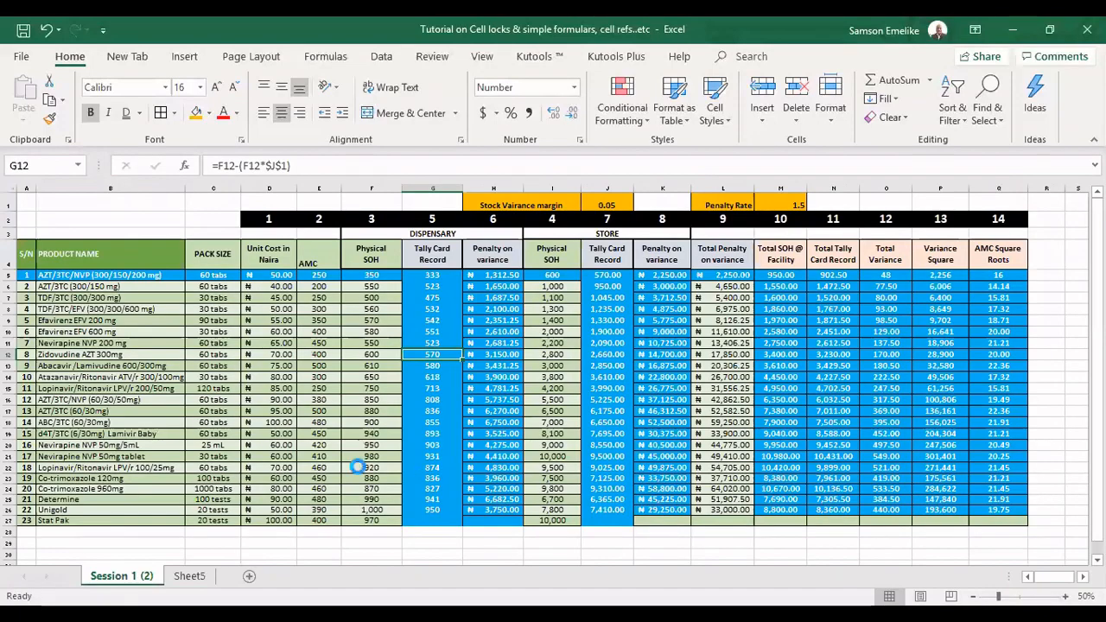
{"action": "scroll", "coordinate": [547, 524], "scroll_direction": "up", "scroll_amount": 3, "text": "ctrl"}
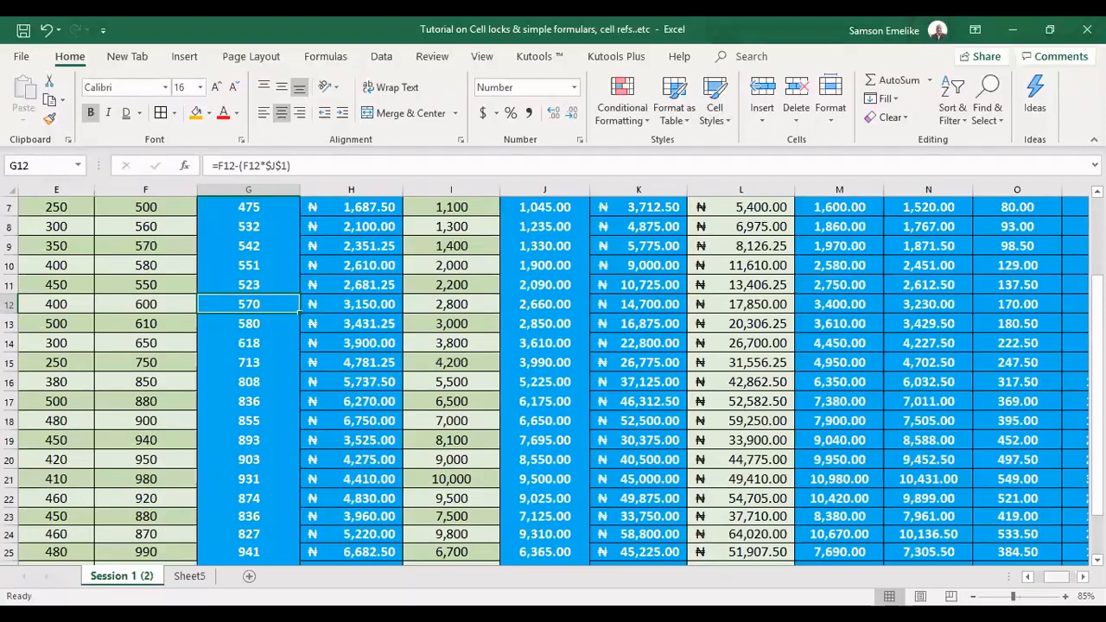
{"action": "scroll", "coordinate": [232, 311], "scroll_direction": "up", "scroll_amount": 2}
{"action": "scroll", "coordinate": [232, 311], "scroll_direction": "left", "scroll_amount": 4}
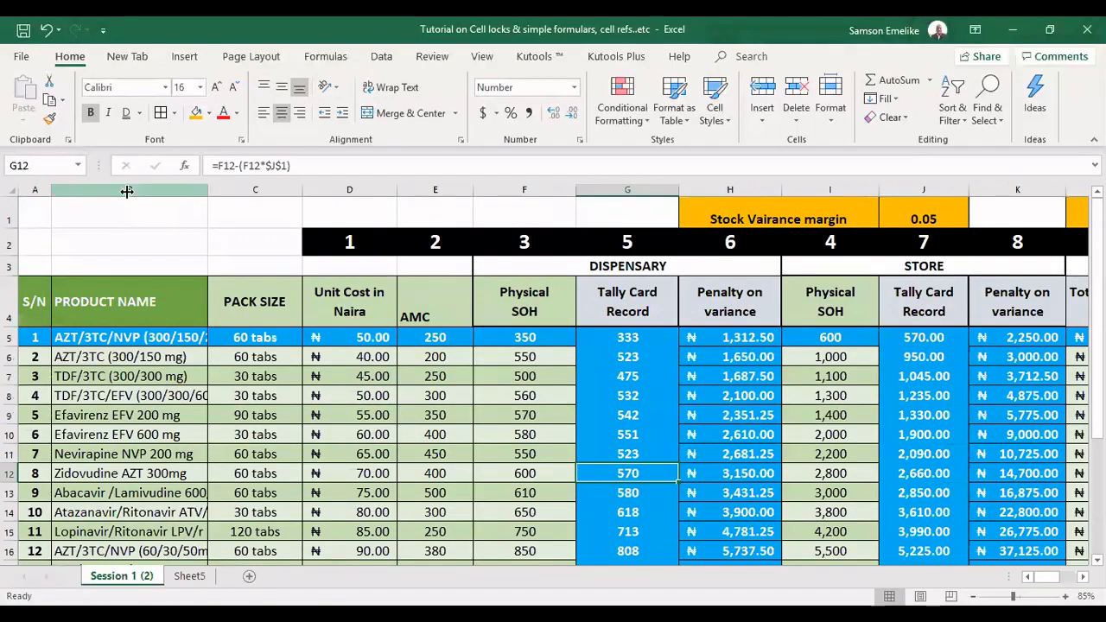
{"action": "double_click", "coordinate": [209, 190]}
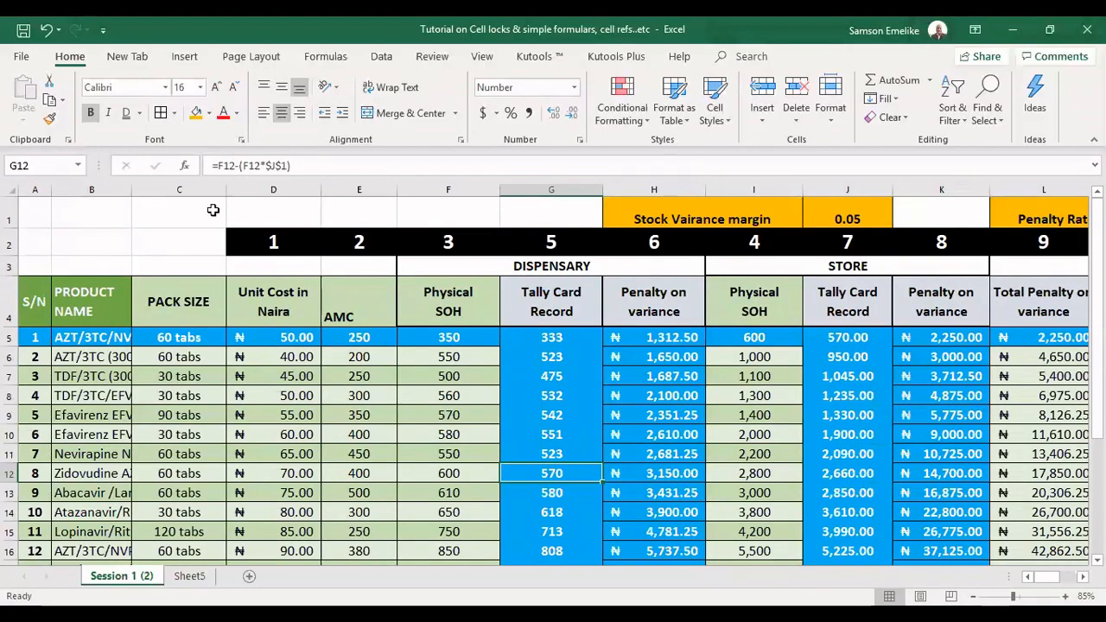
{"action": "left_click_drag", "start_coordinate": [226, 189], "coordinate": [158, 189]}
{"action": "left_click_drag", "start_coordinate": [248, 189], "coordinate": [202, 272]}
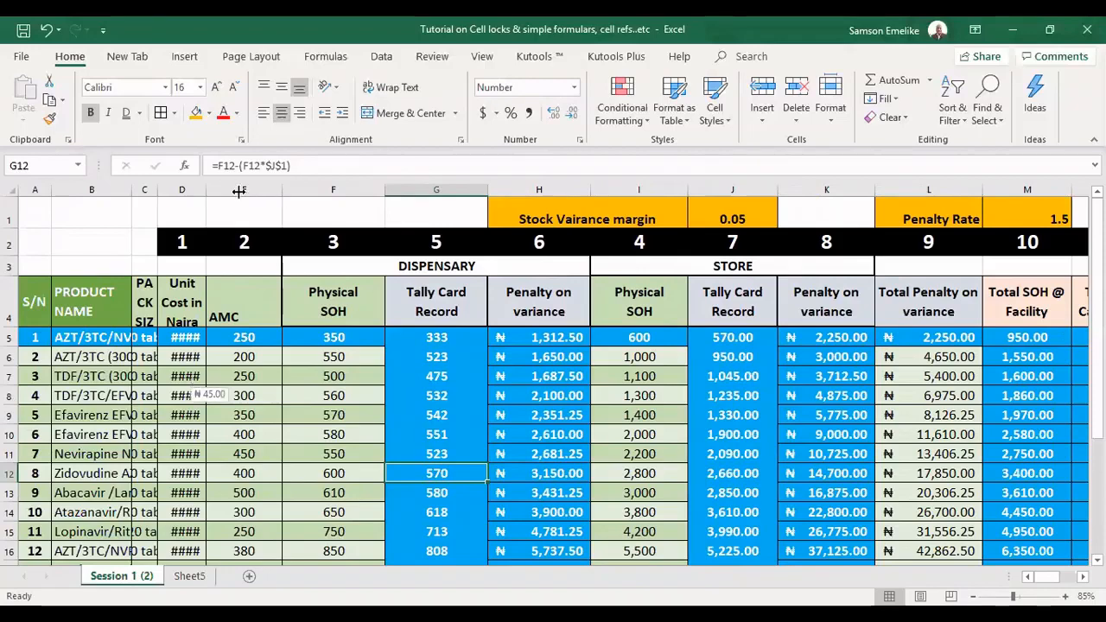
{"action": "left_click_drag", "start_coordinate": [238, 192], "coordinate": [240, 192]}
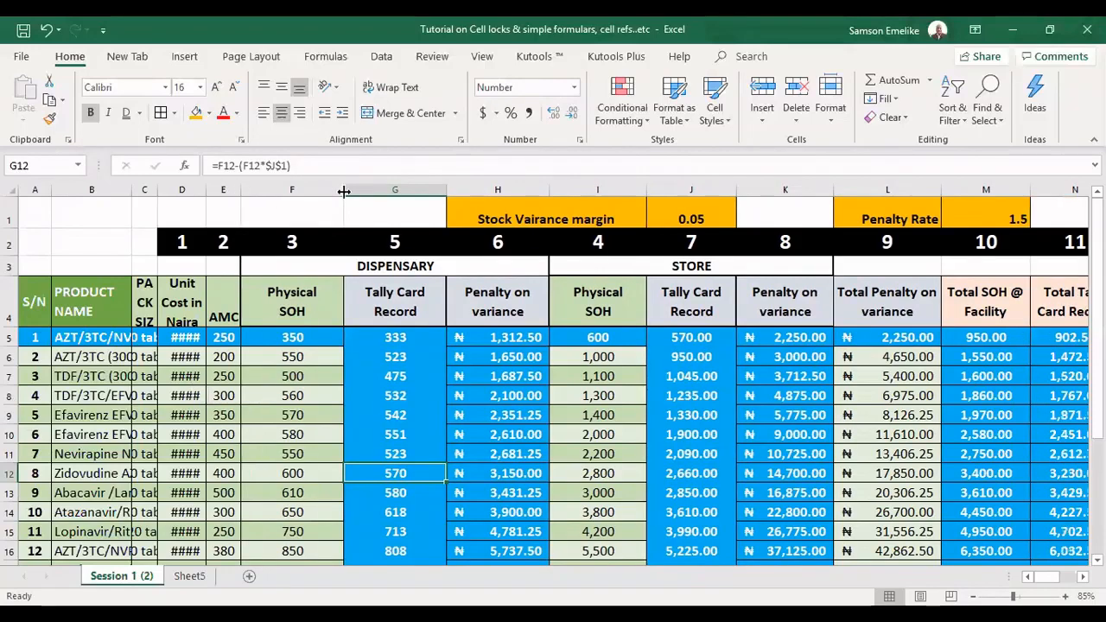
{"action": "left_click_drag", "start_coordinate": [344, 191], "coordinate": [287, 192]}
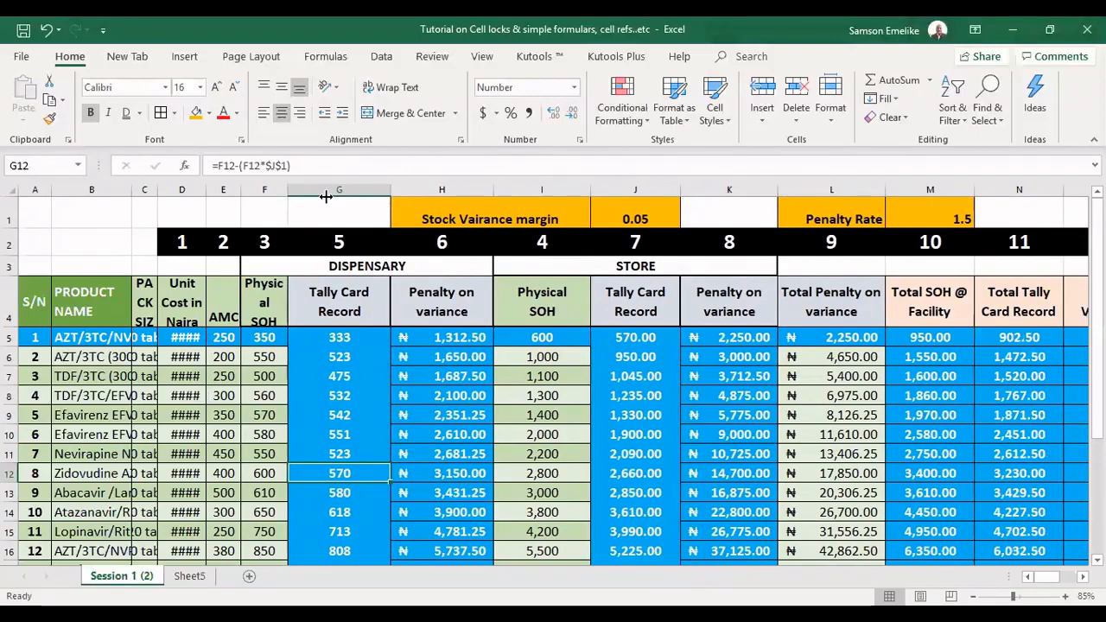
{"action": "left_click_drag", "start_coordinate": [326, 197], "coordinate": [328, 197]}
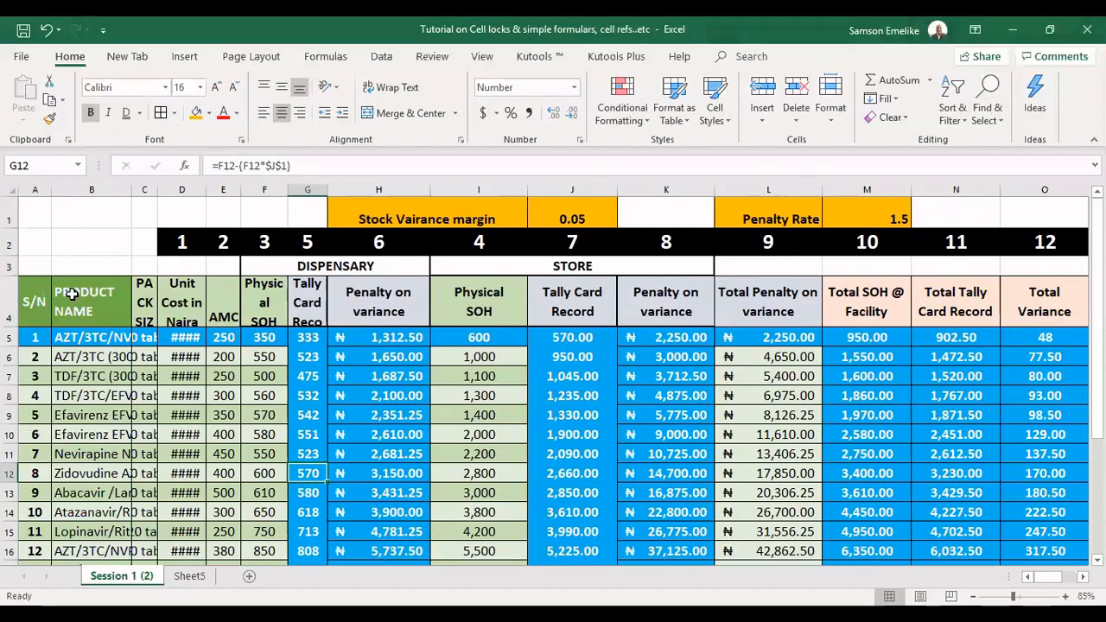
Select columns B to F and apply AutoFit Column Width to them
{"action": "left_click", "coordinate": [87, 189]}
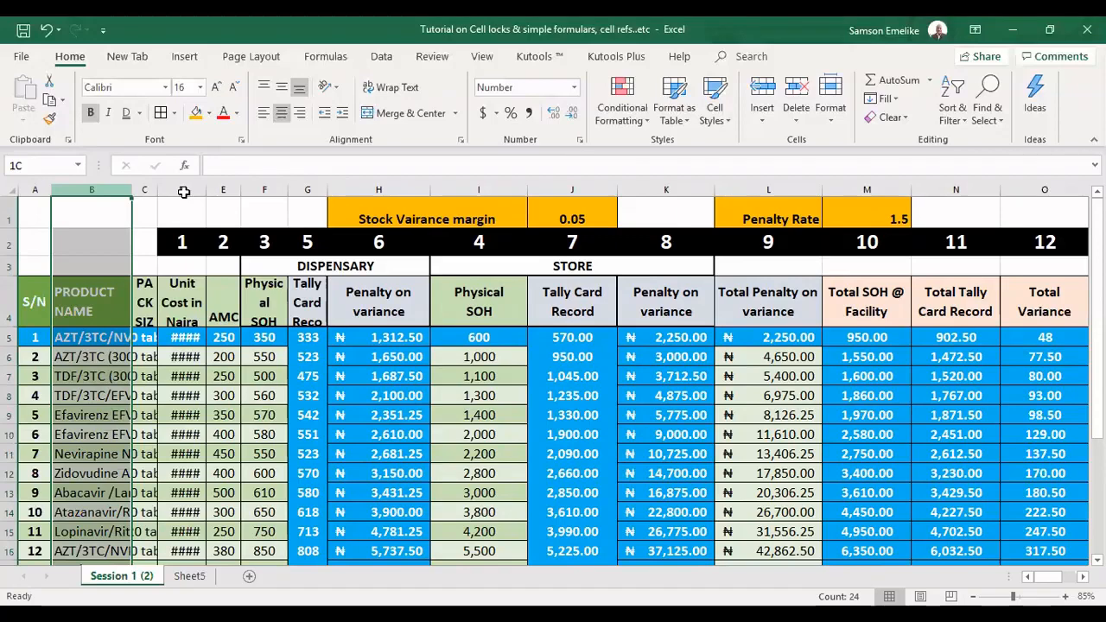
{"action": "left_click_drag", "start_coordinate": [184, 192], "coordinate": [254, 188]}
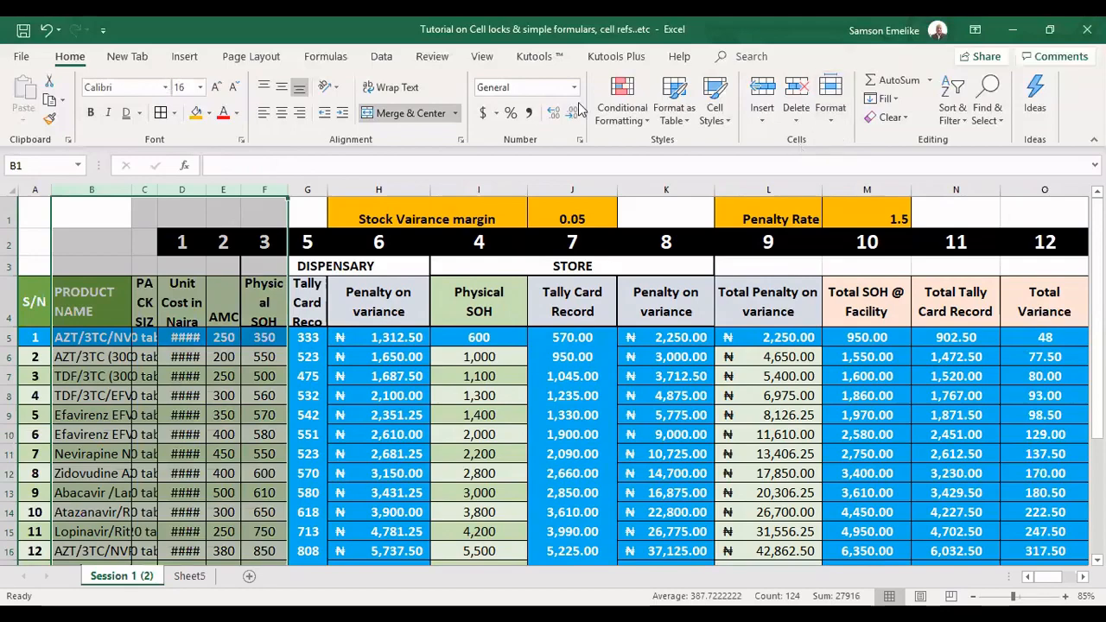
{"action": "left_click", "coordinate": [831, 112]}
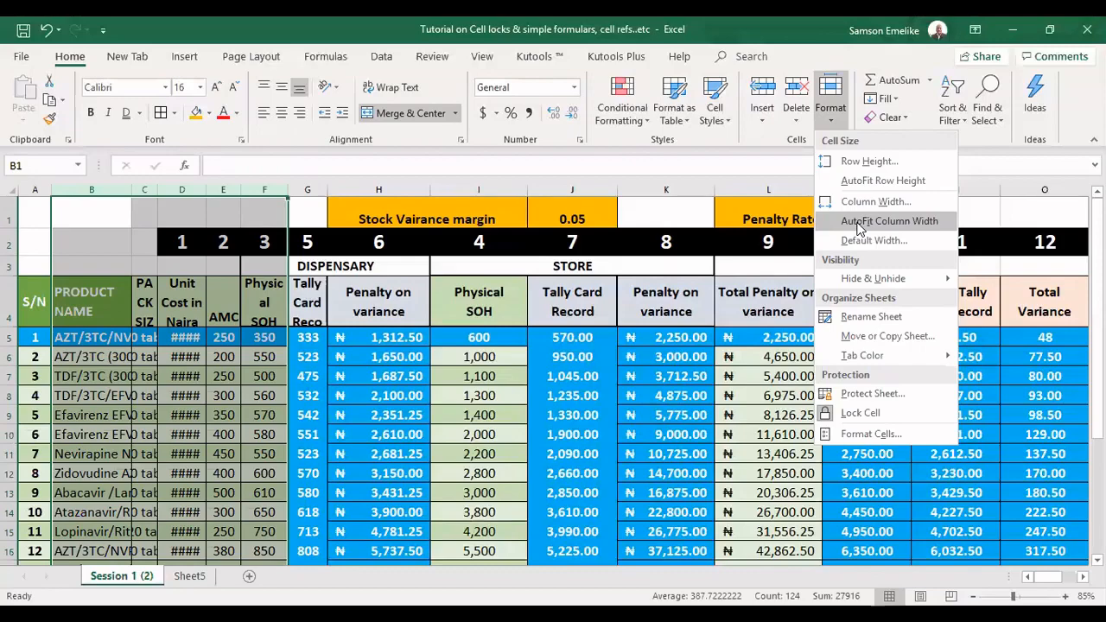
{"action": "left_click", "coordinate": [858, 224]}
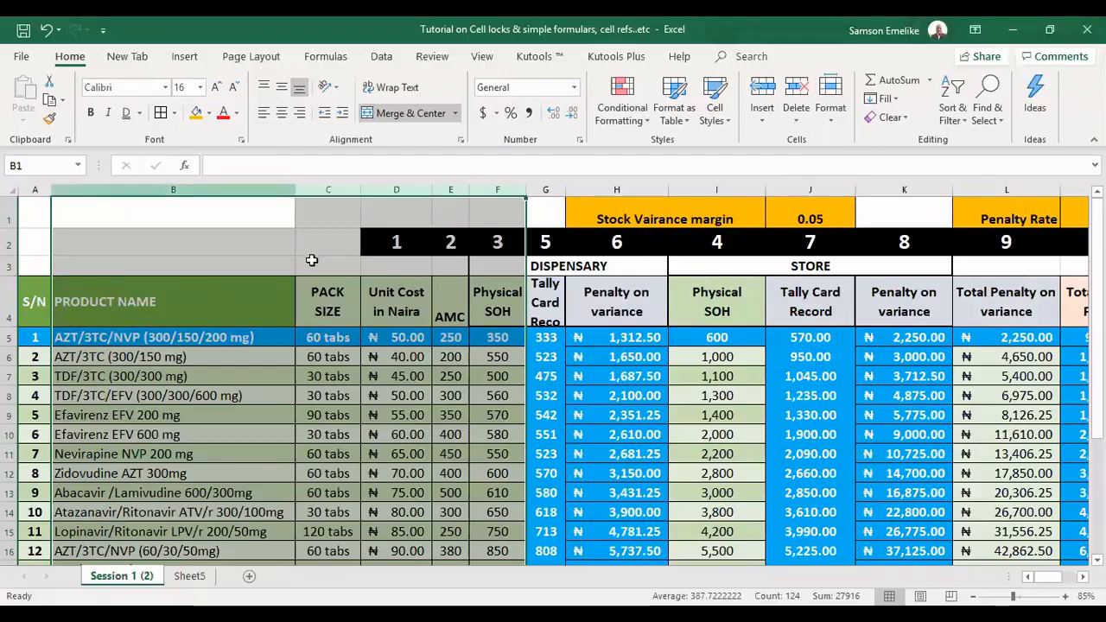
Undo the AutoFit of columns B to F and look up the column sizing options
{"action": "key", "text": "ctrl+z"}
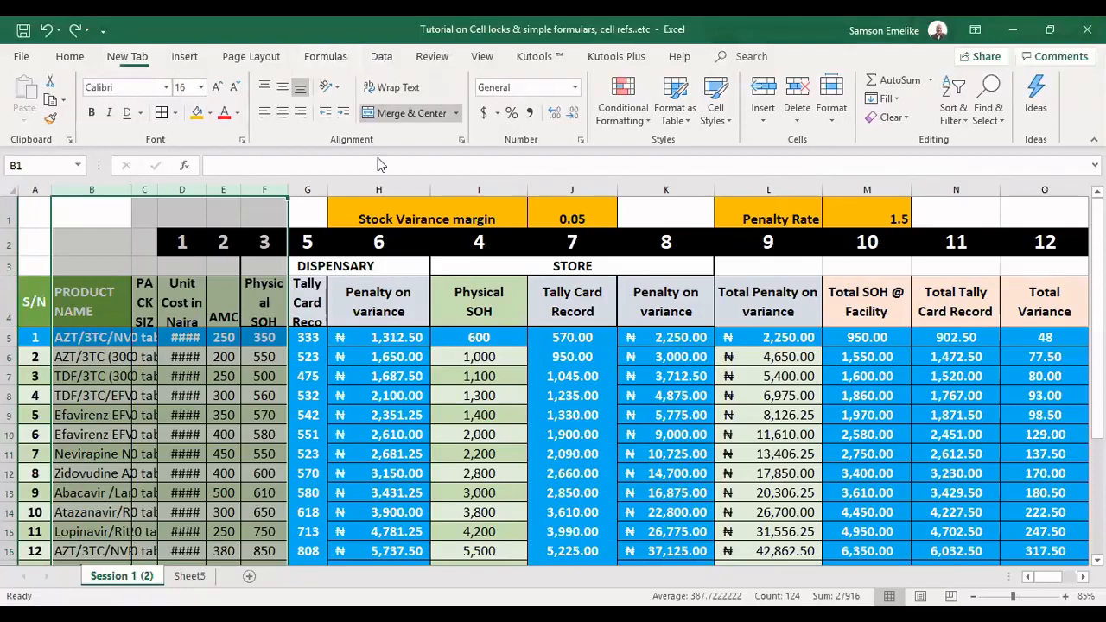
{"action": "left_click", "coordinate": [381, 57]}
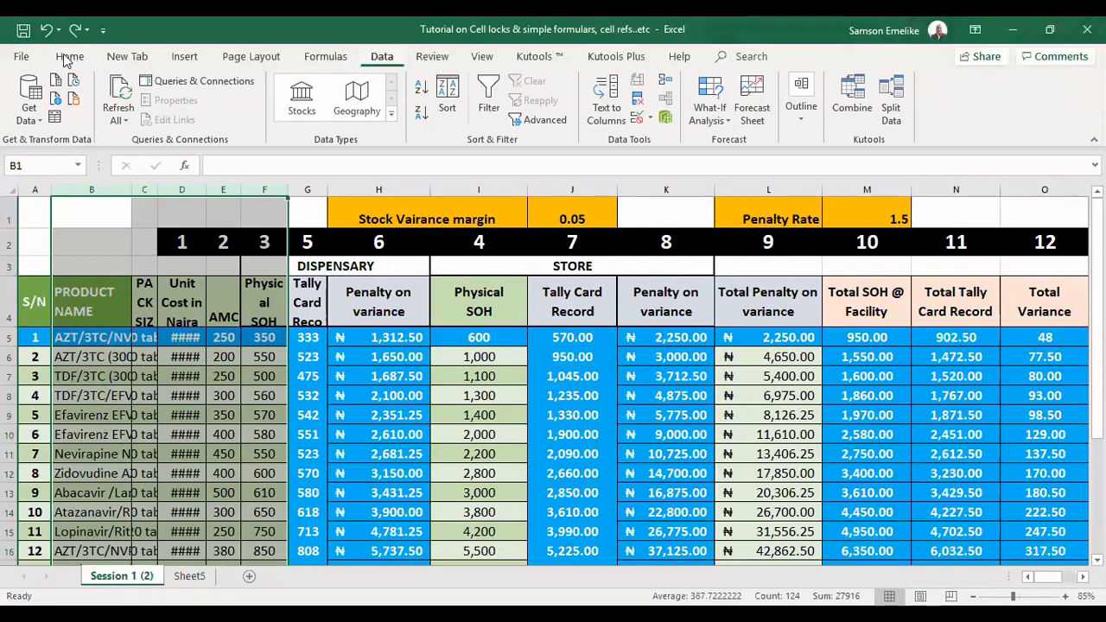
{"action": "scroll", "coordinate": [160, 105], "scroll_direction": "up", "scroll_amount": 5}
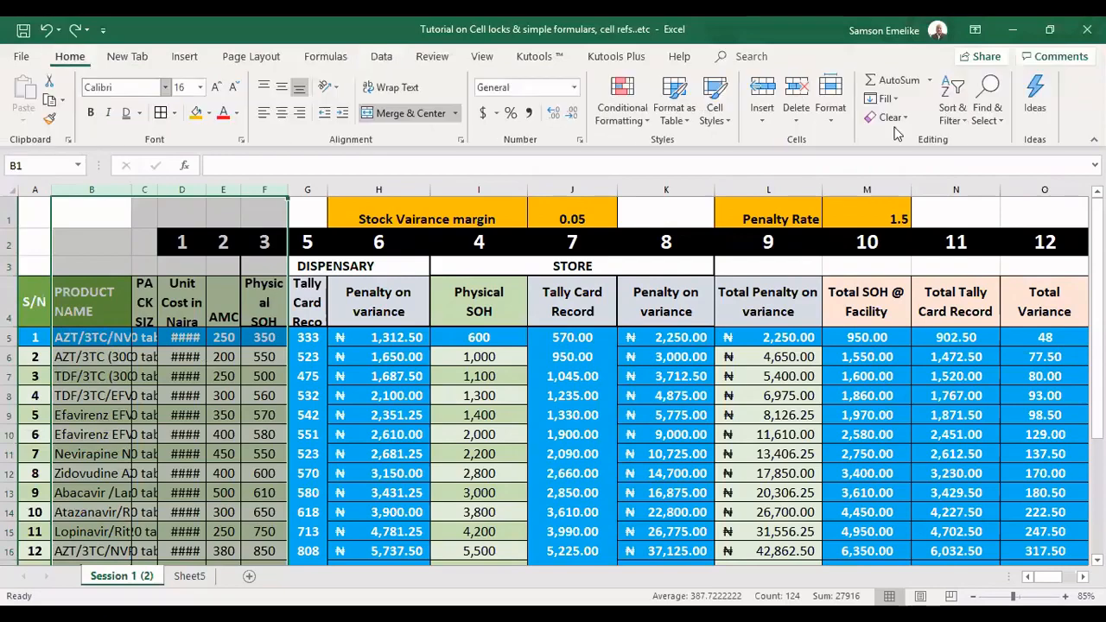
{"action": "left_click", "coordinate": [831, 123]}
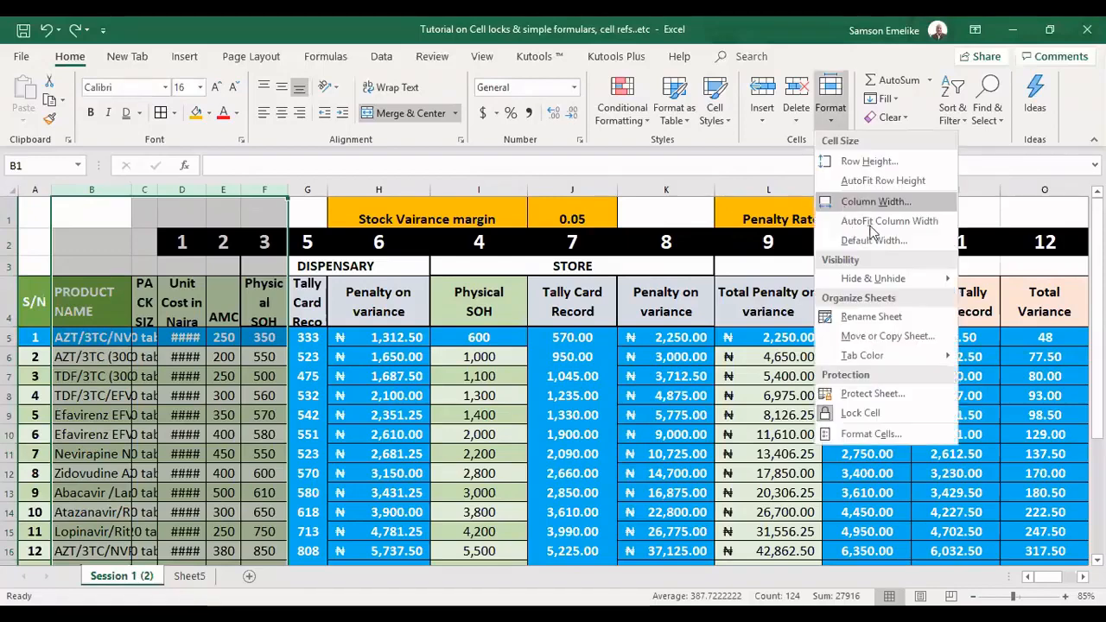
{"action": "left_click", "coordinate": [412, 267]}
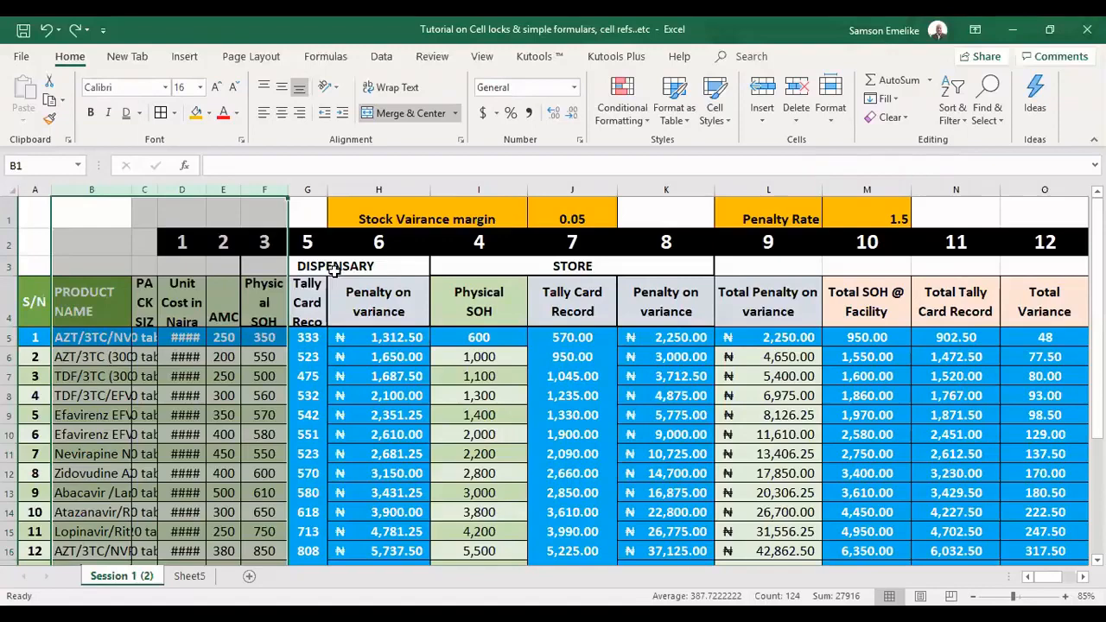
Apply AutoFit Column Width to the selected columns B to F again
{"action": "key", "text": "alt+h"}
{"action": "key", "text": "o"}
{"action": "key", "text": "i"}
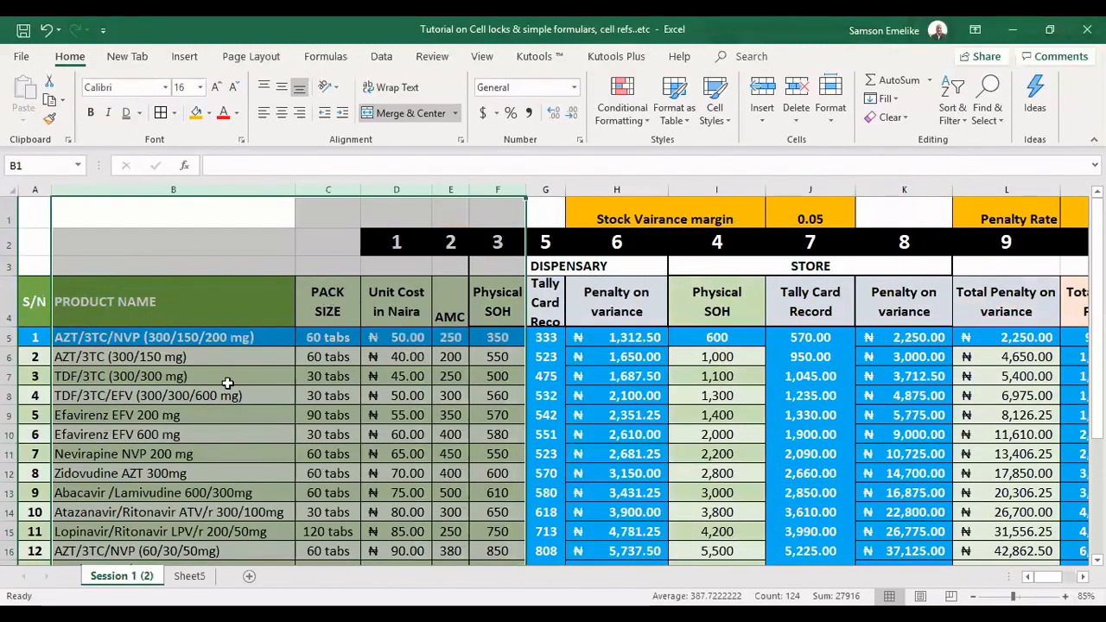
Increase the heights of rows 5, 7 and 9 in the product table unevenly
{"action": "left_click", "coordinate": [7, 341]}
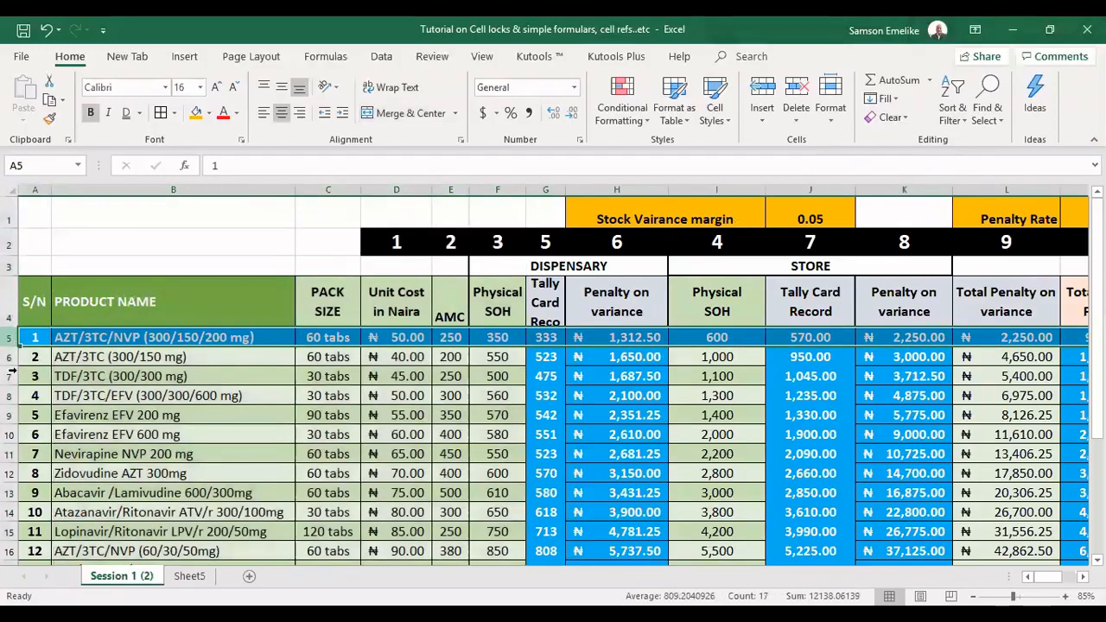
{"action": "left_click_drag", "start_coordinate": [12, 347], "coordinate": [10, 379]}
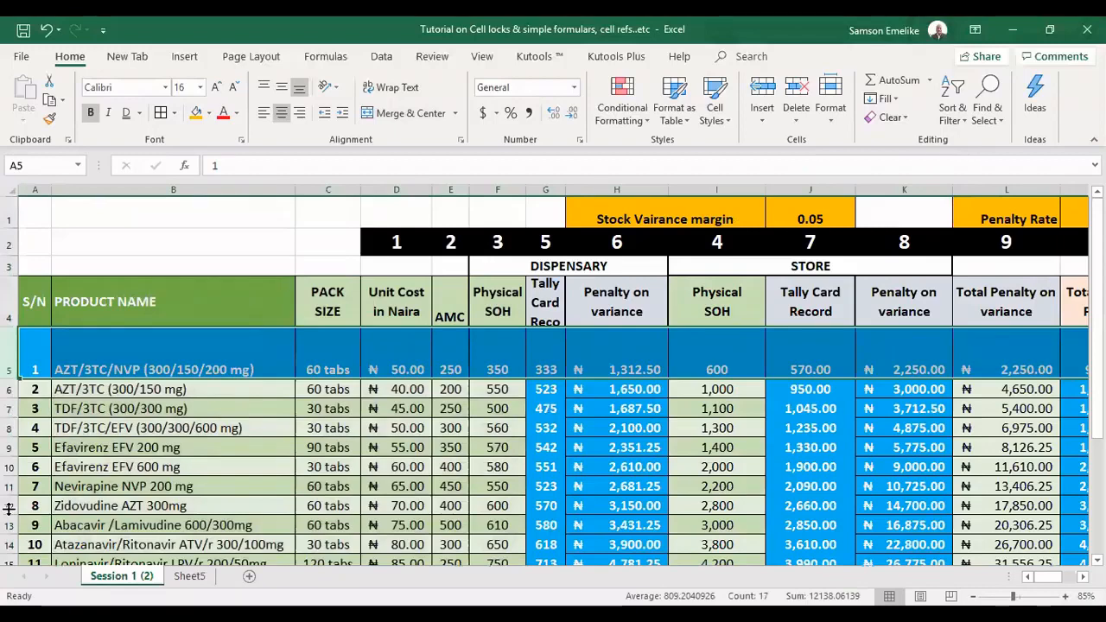
{"action": "left_click_drag", "start_coordinate": [8, 418], "coordinate": [8, 531]}
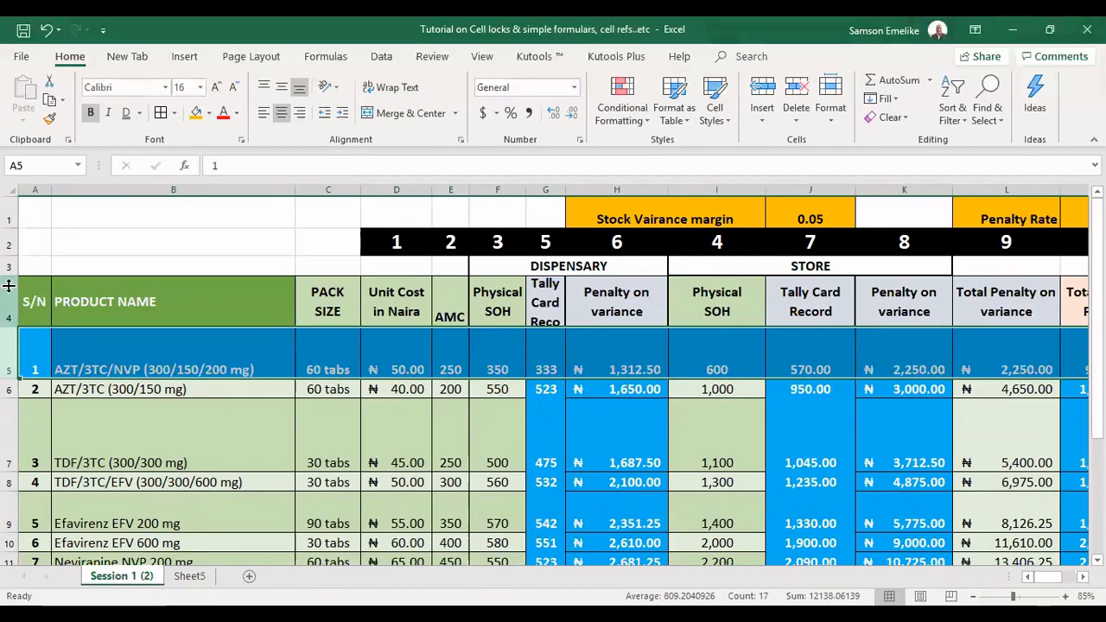
Select rows 4 to 15 and apply AutoFit Row Height to them
{"action": "left_click_drag", "start_coordinate": [9, 303], "coordinate": [8, 458]}
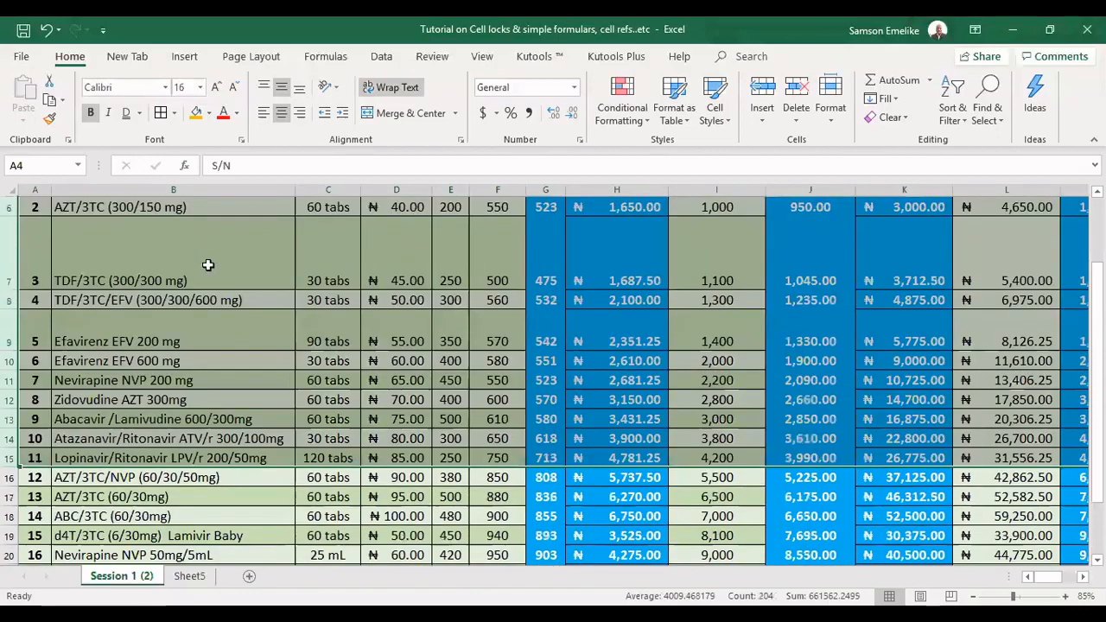
{"action": "key", "text": "alt+h"}
{"action": "key", "text": "o"}
{"action": "key", "text": "a"}
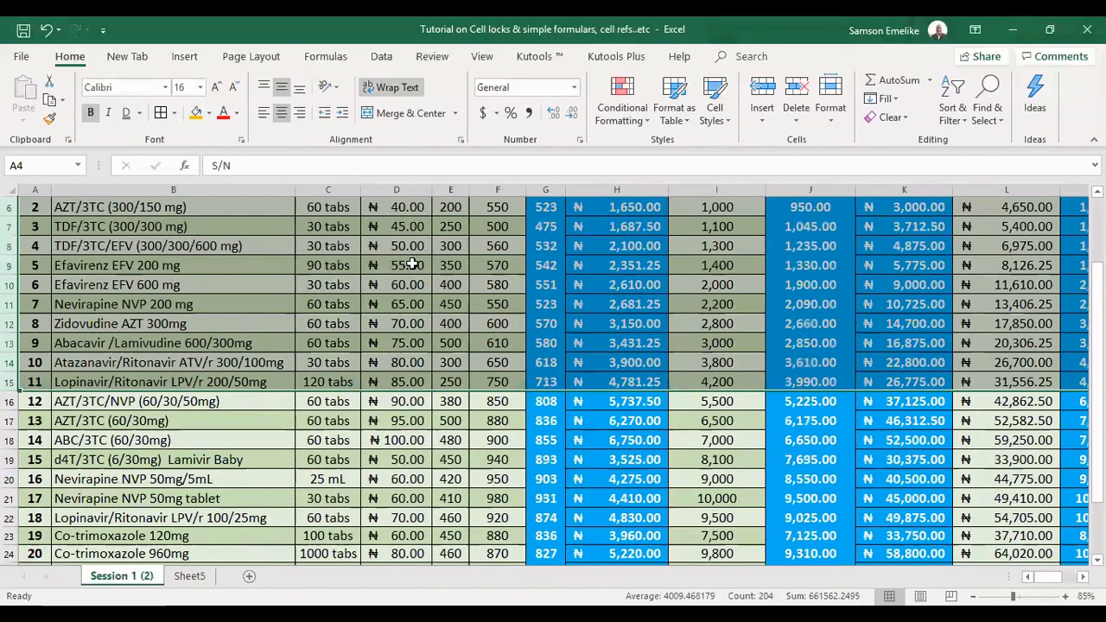
Switch back to the Sheet5 worksheet
{"action": "scroll", "coordinate": [414, 263], "scroll_direction": "up", "scroll_amount": 2}
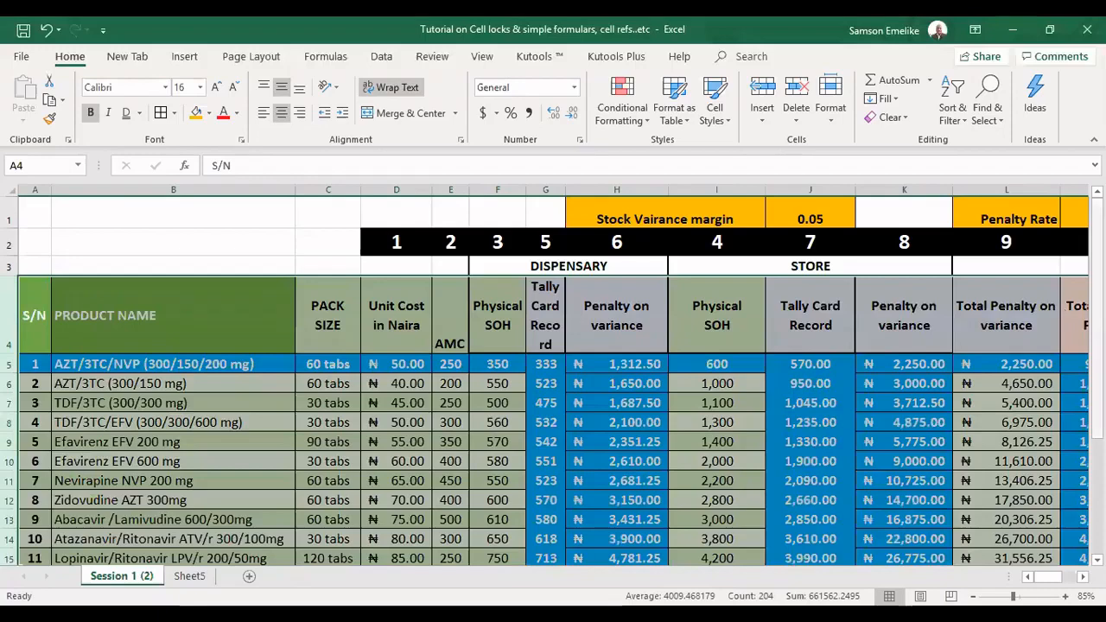
{"action": "left_click_drag", "start_coordinate": [1096, 206], "coordinate": [1096, 239]}
{"action": "left_click", "coordinate": [191, 575]}
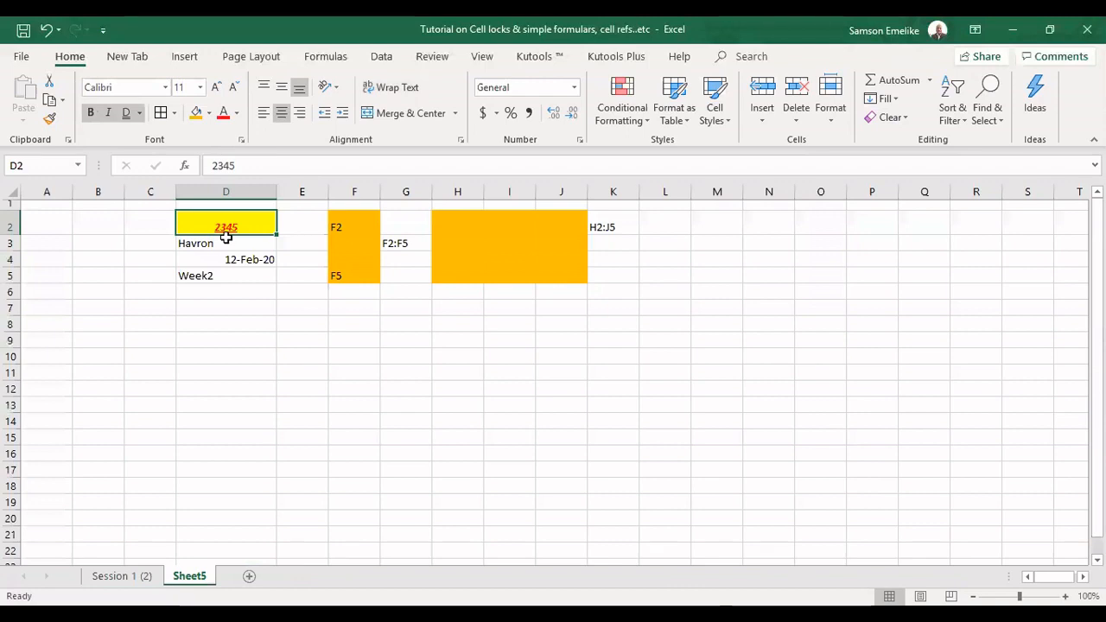
Add a thin black border around the yellow cell D2
{"action": "left_click", "coordinate": [281, 325]}
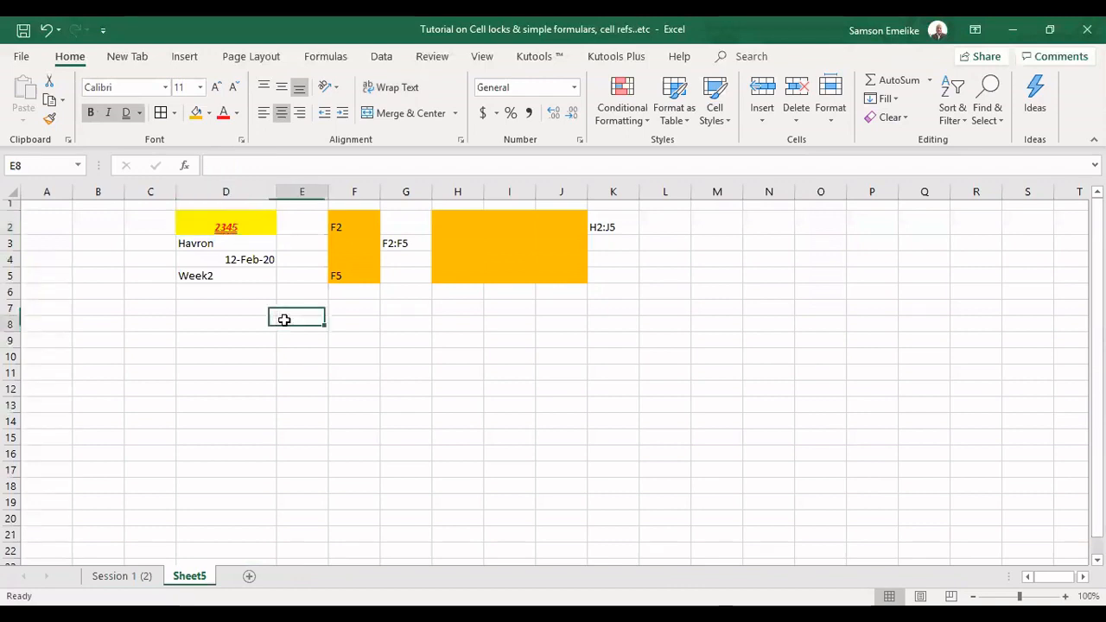
{"action": "left_click", "coordinate": [221, 223]}
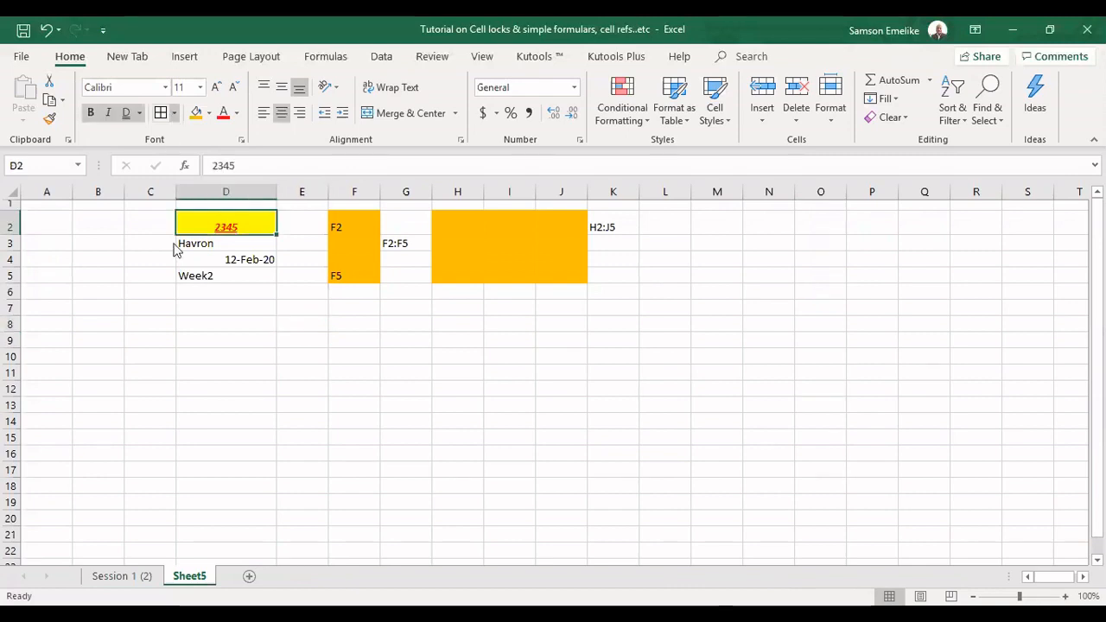
{"action": "left_click", "coordinate": [382, 362]}
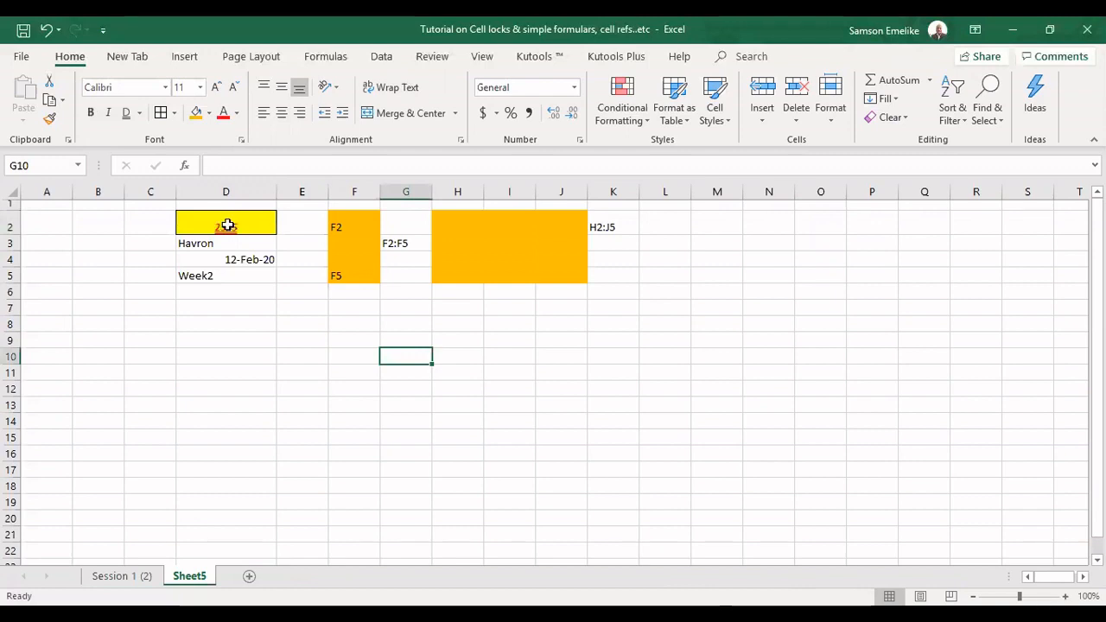
Middle-align the content of cell D2 vertically
{"action": "left_click", "coordinate": [227, 225]}
{"action": "left_click", "coordinate": [281, 88]}
{"action": "left_click", "coordinate": [522, 433]}
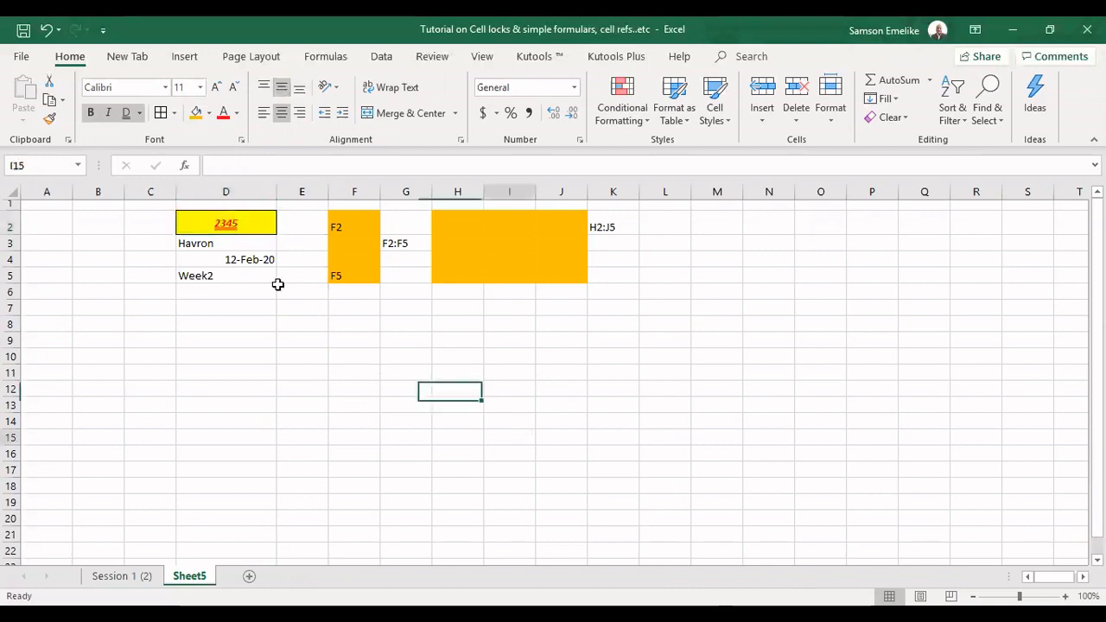
Increase the font size of the number in cell D2 to 22
{"action": "left_click", "coordinate": [232, 222]}
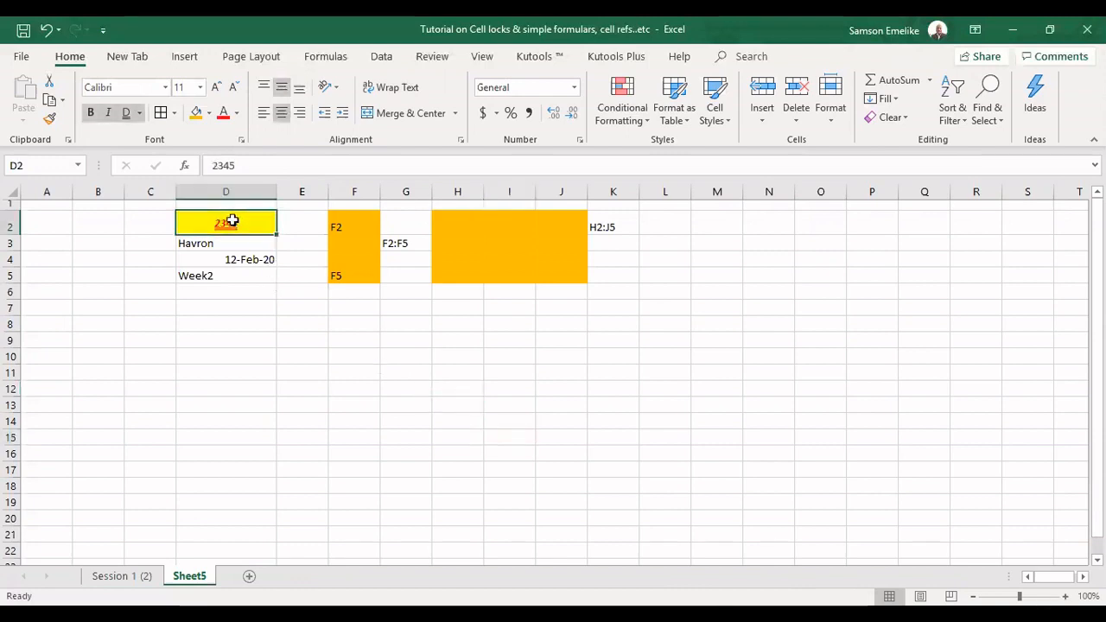
{"action": "left_click", "coordinate": [217, 88]}
{"action": "left_click", "coordinate": [216, 88]}
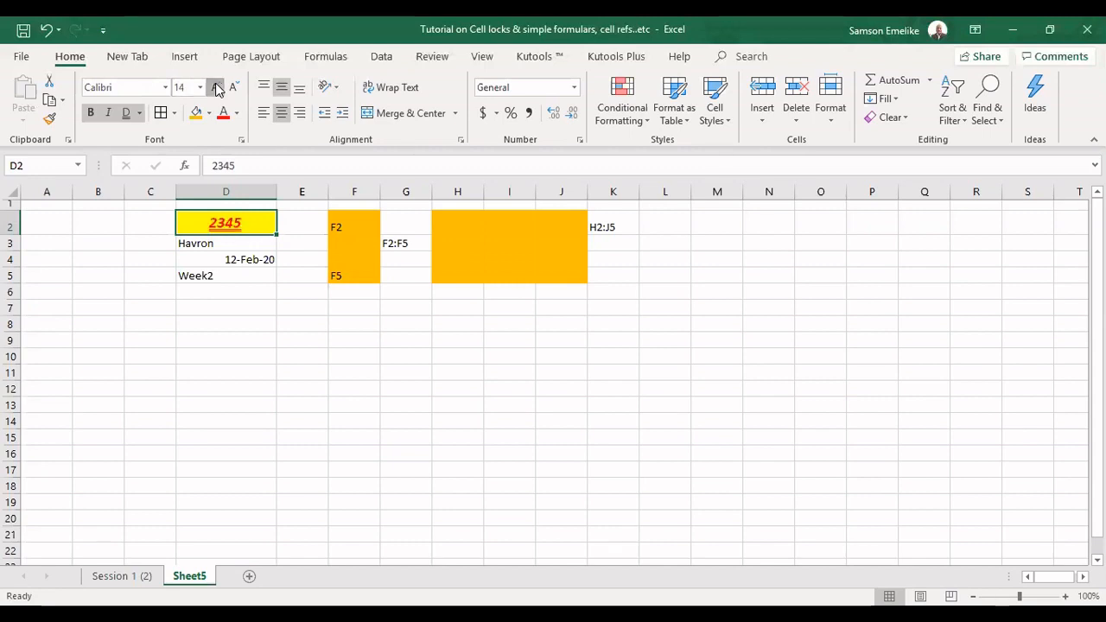
{"action": "left_click", "coordinate": [217, 88]}
{"action": "left_click", "coordinate": [217, 88]}
{"action": "left_click", "coordinate": [217, 88]}
{"action": "left_click", "coordinate": [217, 88]}
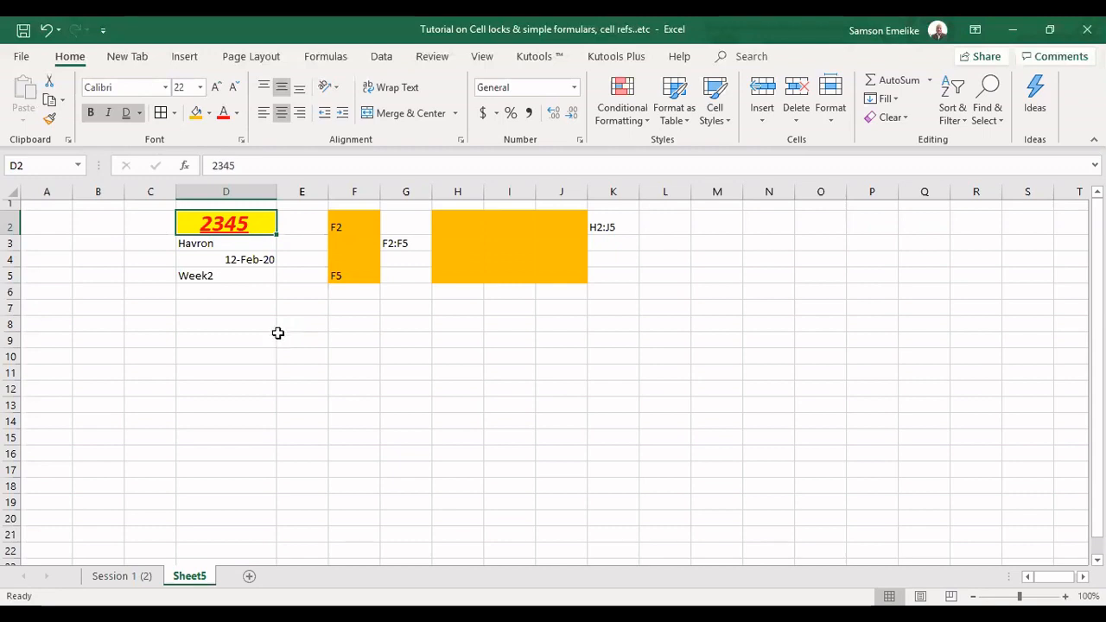
{"action": "left_click", "coordinate": [406, 340]}
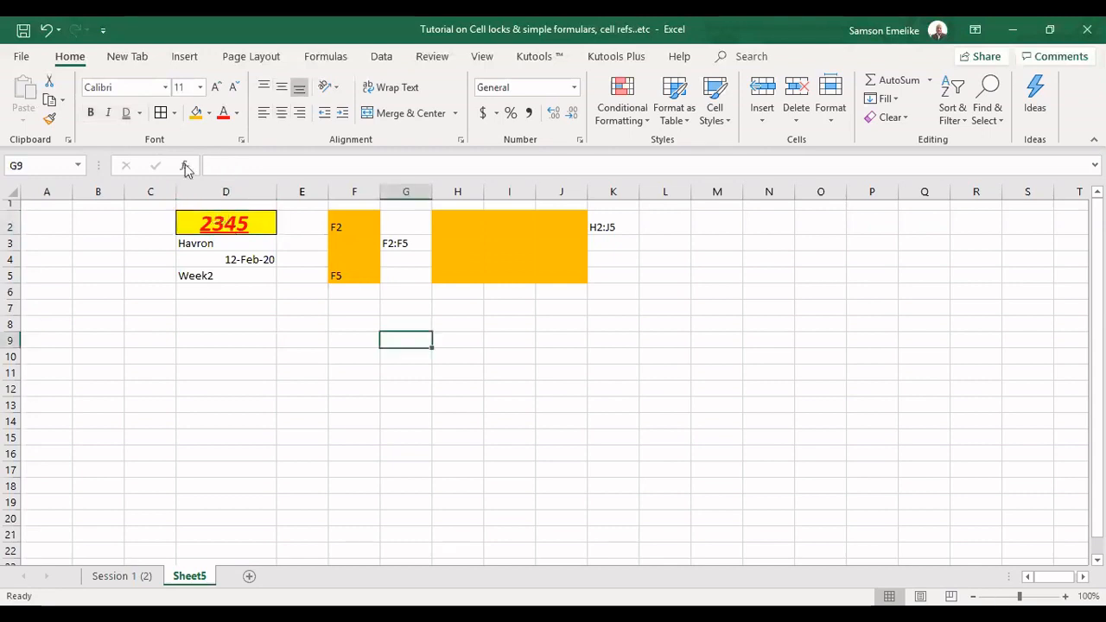
Apply Thick Outside Borders to cell D2
{"action": "left_click", "coordinate": [176, 114]}
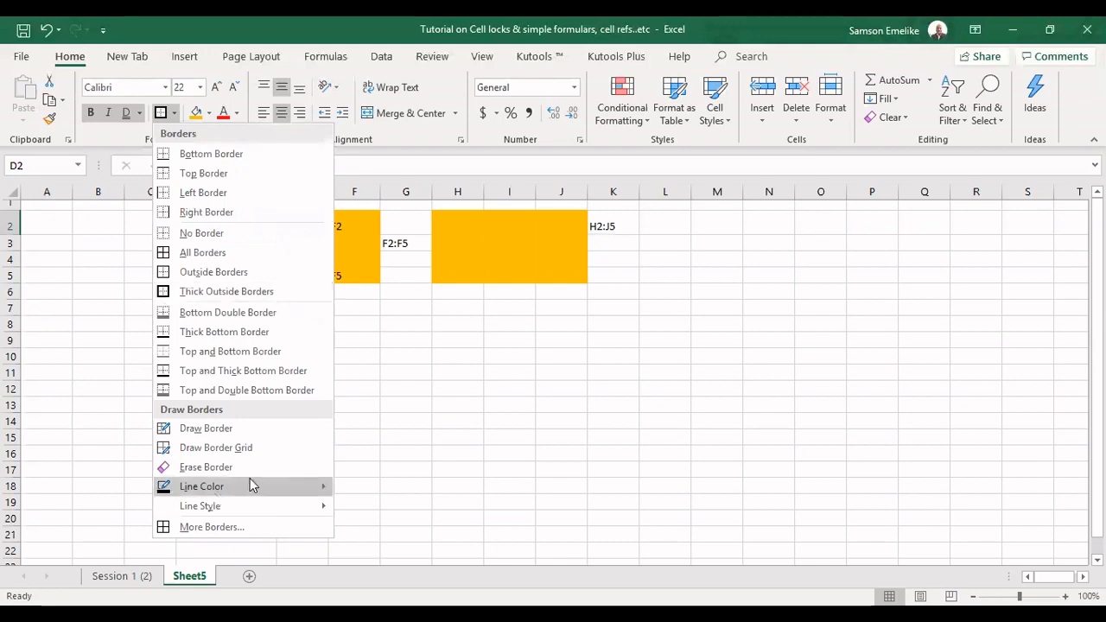
Choose red as the border line color, draw a border around cell D7 and undo it
{"action": "mouse_move", "coordinate": [250, 480]}
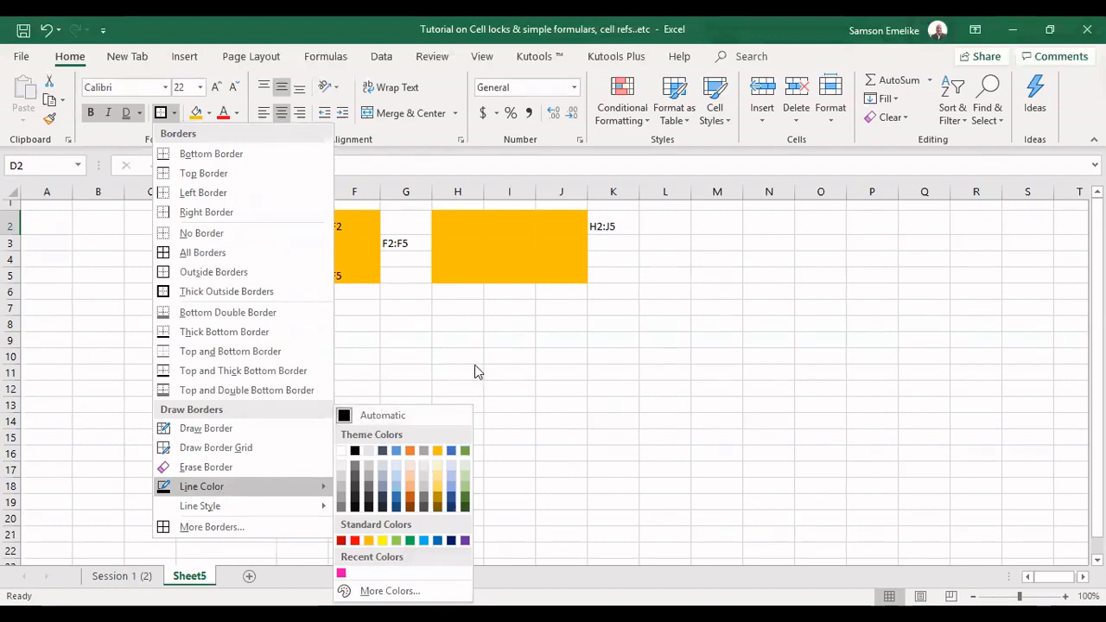
{"action": "left_click", "coordinate": [354, 542]}
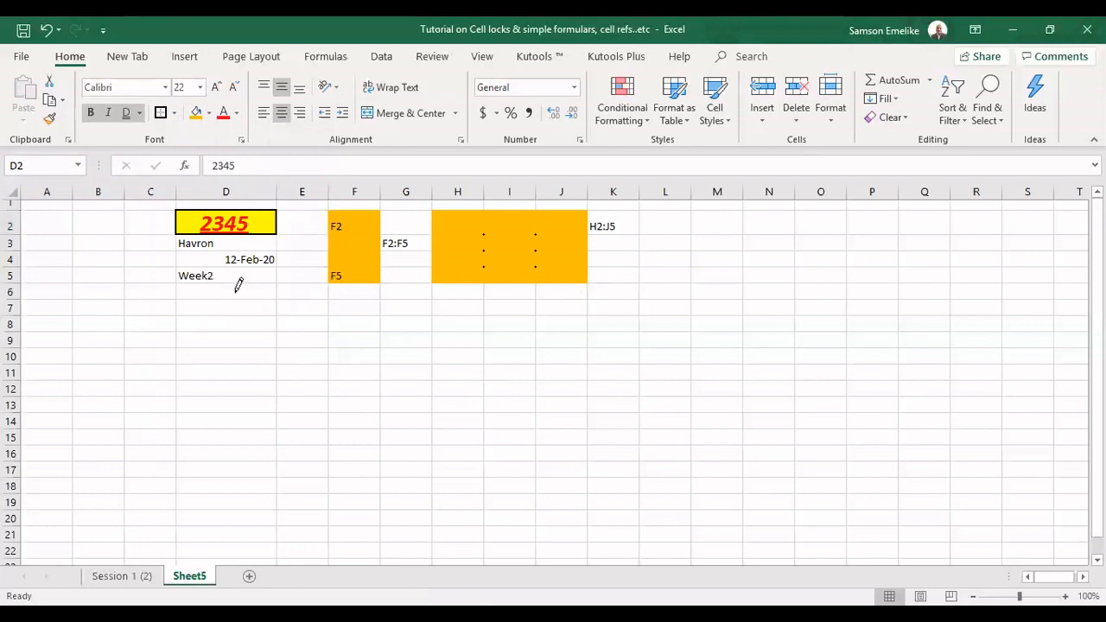
{"action": "mouse_move", "coordinate": [180, 303]}
{"action": "left_mouse_down"}
{"action": "mouse_move", "coordinate": [243, 324]}
{"action": "mouse_move", "coordinate": [265, 309]}
{"action": "left_mouse_up"}
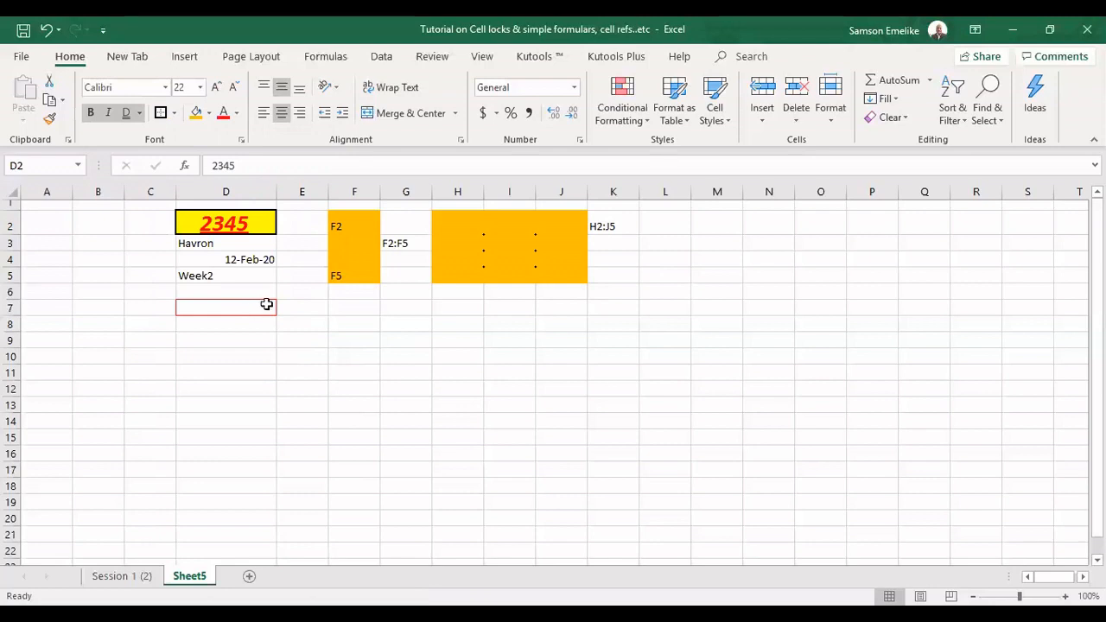
{"action": "key", "text": "ctrl+z"}
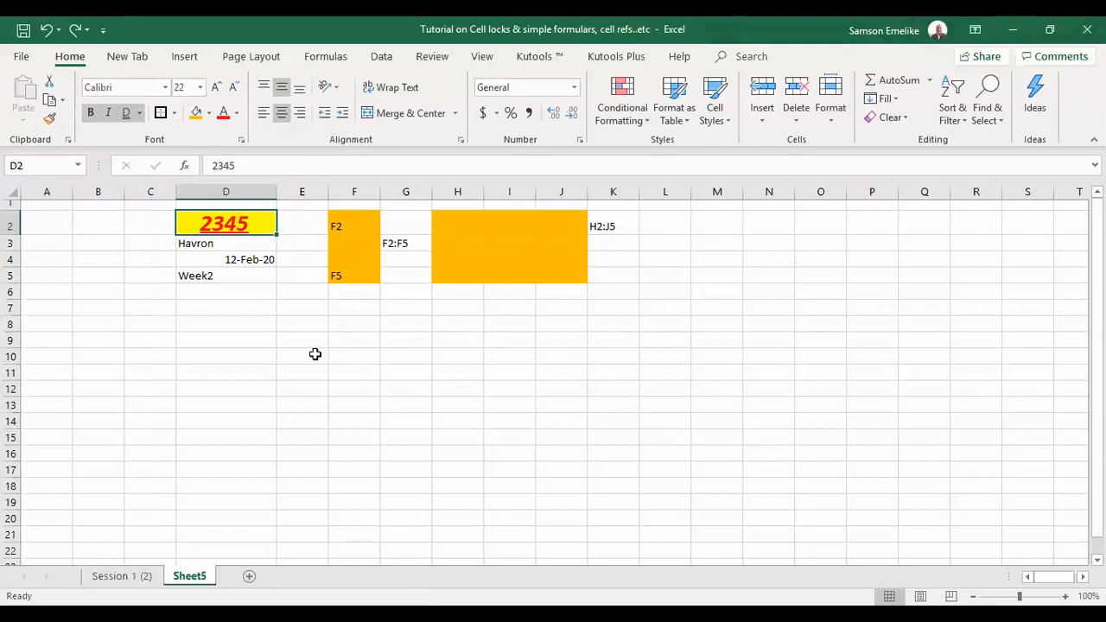
Enter Jan in cell D8 and autofill the months down to D19
{"action": "left_click", "coordinate": [226, 325]}
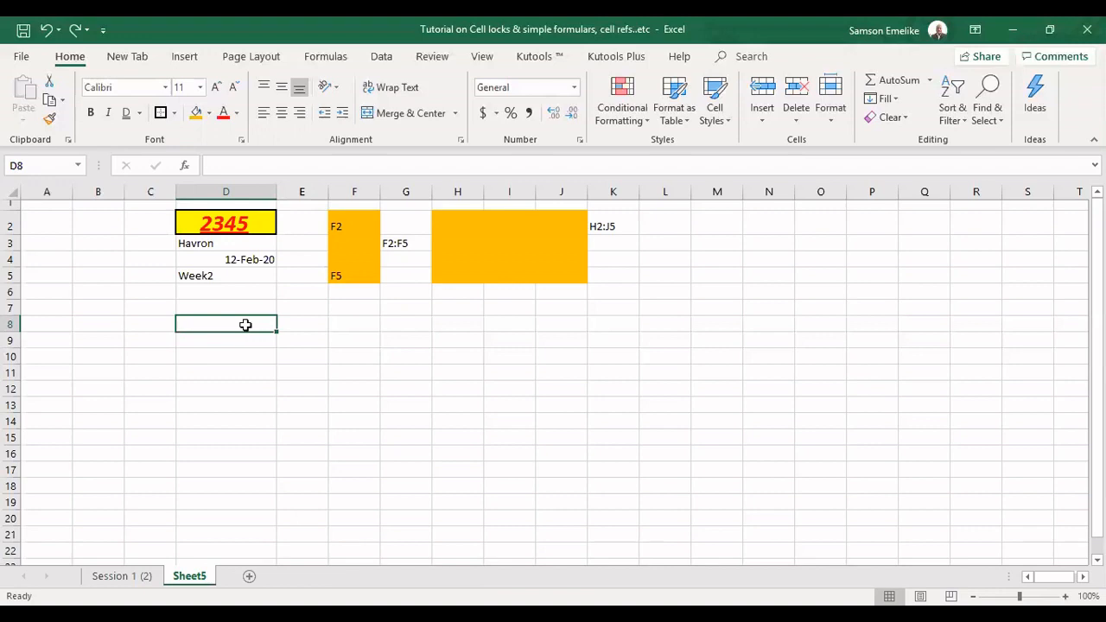
{"action": "type", "text": "Jan"}
{"action": "key", "text": "Return"}
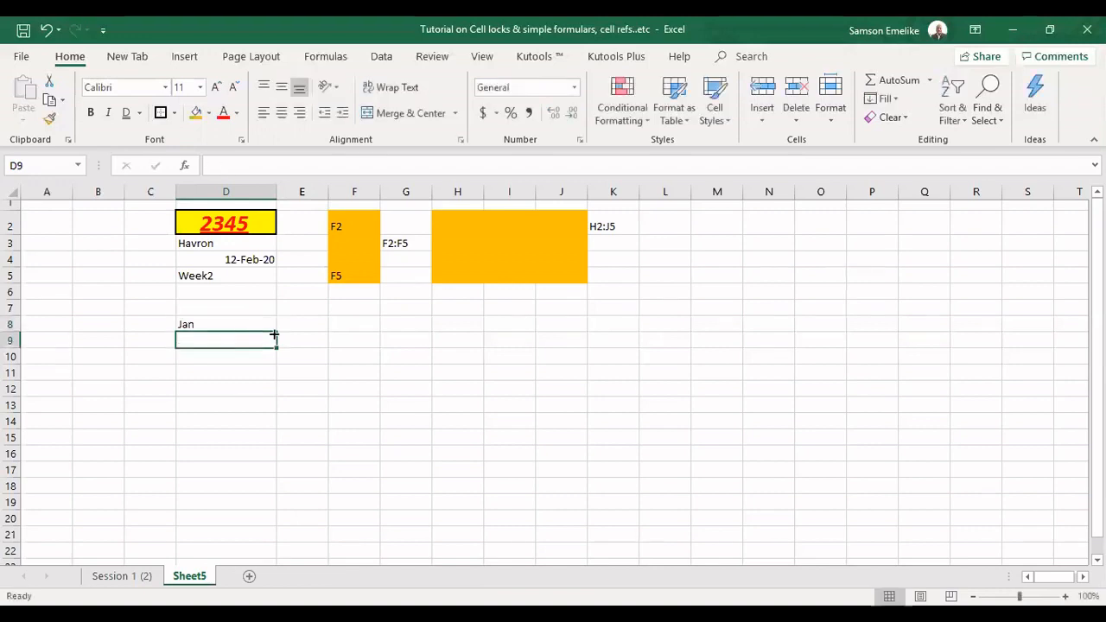
{"action": "left_click", "coordinate": [273, 329]}
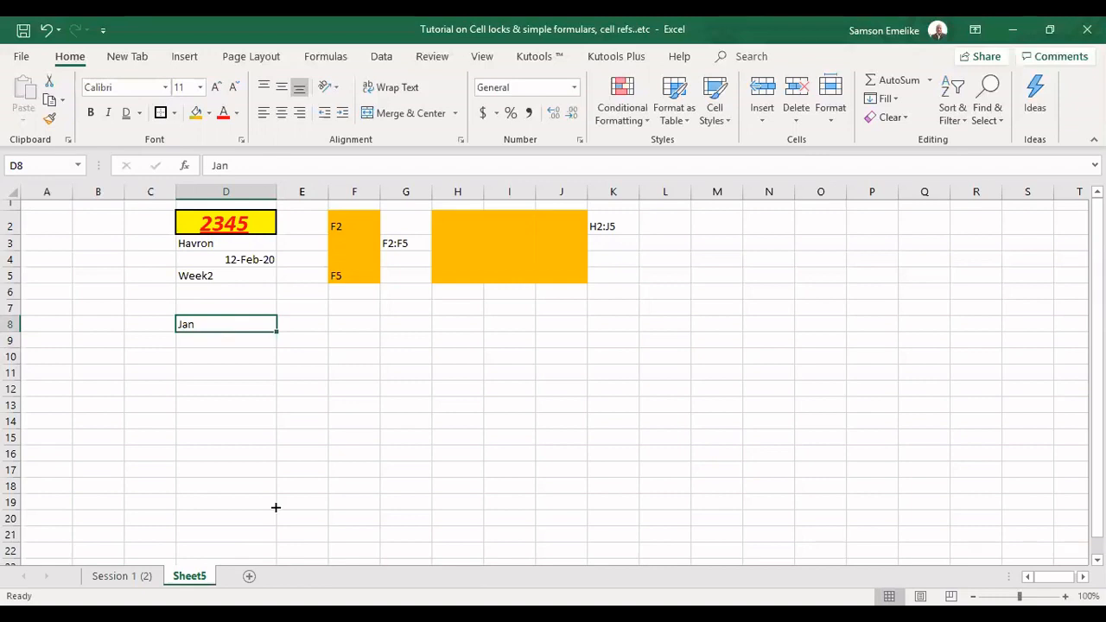
{"action": "left_click_drag", "start_coordinate": [276, 507], "coordinate": [276, 496]}
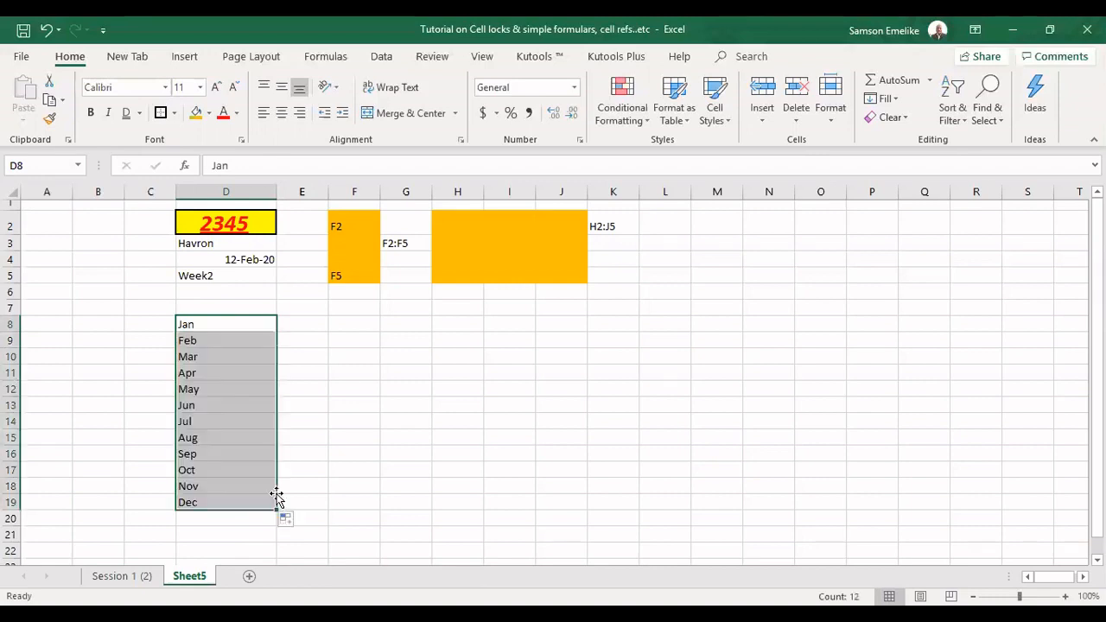
{"action": "left_click", "coordinate": [220, 334]}
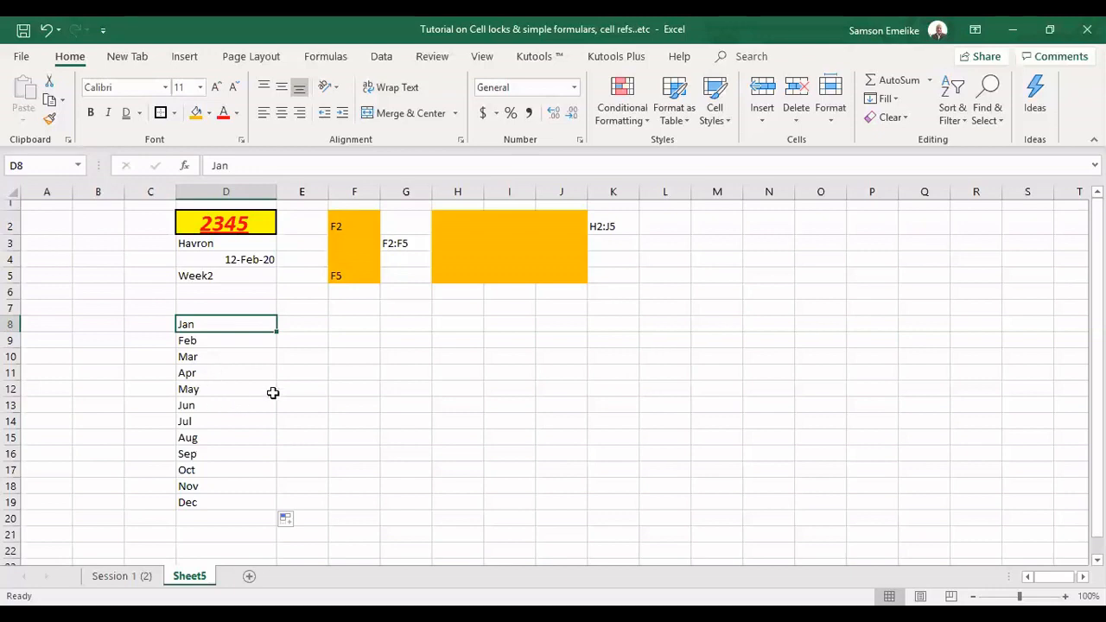
Enter Mon in cell E8 and autofill the weekdays down to E14
{"action": "left_click", "coordinate": [311, 324]}
{"action": "type", "text": "Mon"}
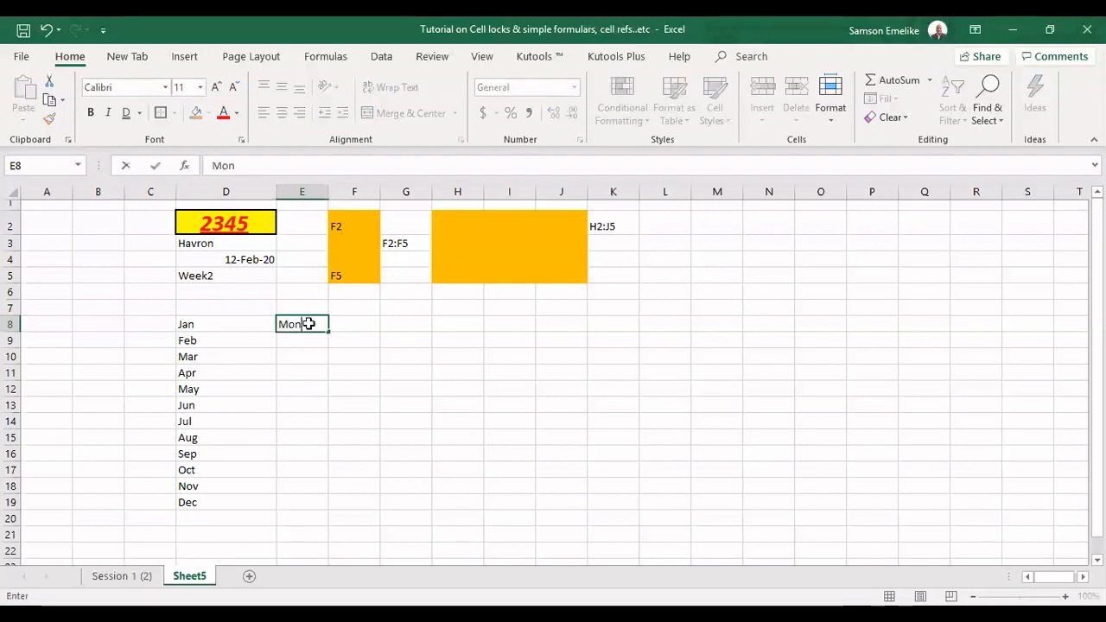
{"action": "key", "text": "ctrl+Return"}
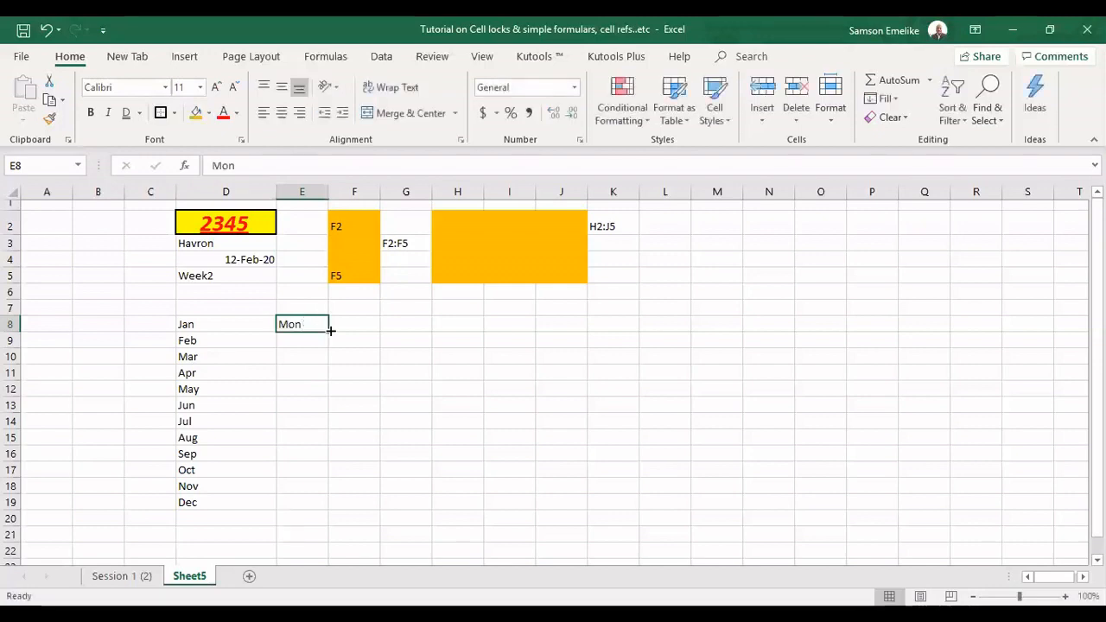
{"action": "left_click_drag", "start_coordinate": [330, 331], "coordinate": [331, 331]}
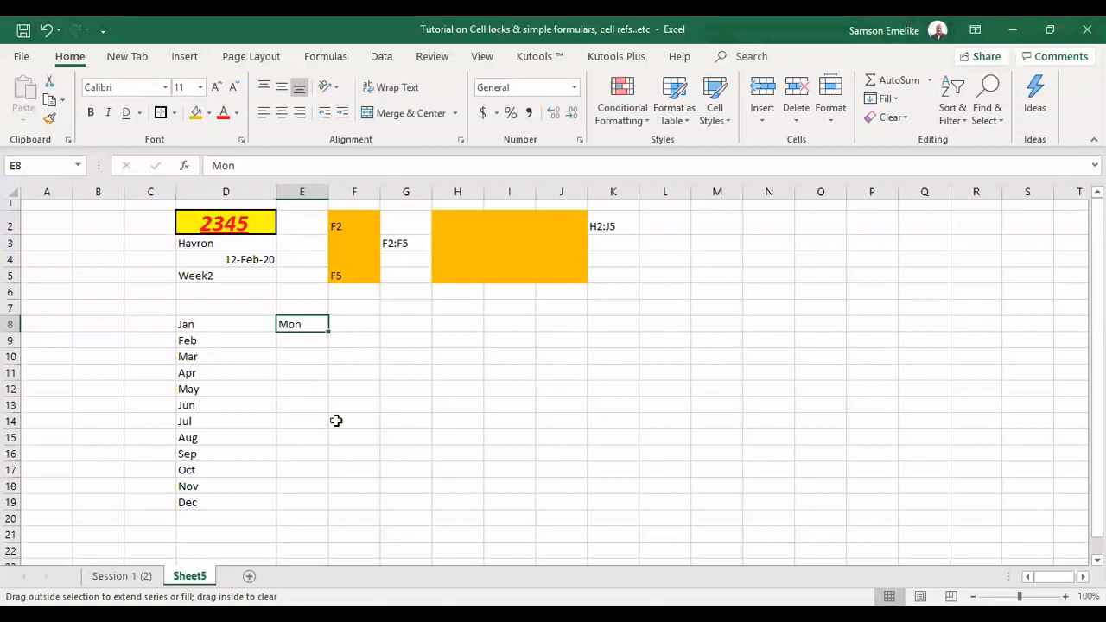
{"action": "left_click_drag", "start_coordinate": [353, 376], "coordinate": [353, 423]}
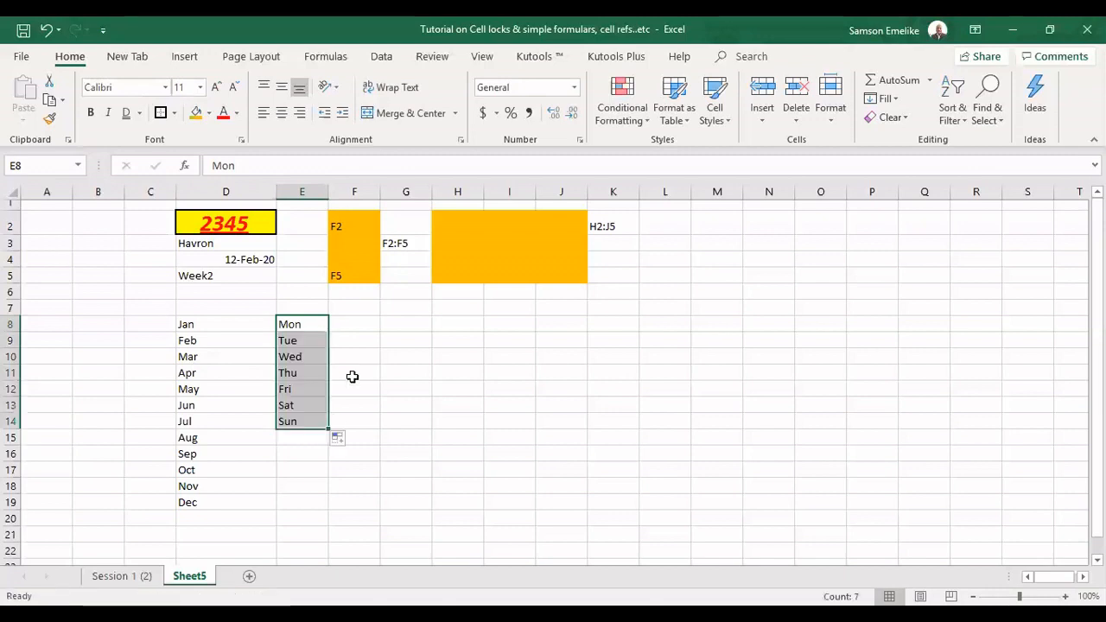
Enter 1 and 2 in F8:F9 and autofill the number series down to F19
{"action": "left_click", "coordinate": [372, 323]}
{"action": "type", "text": "1"}
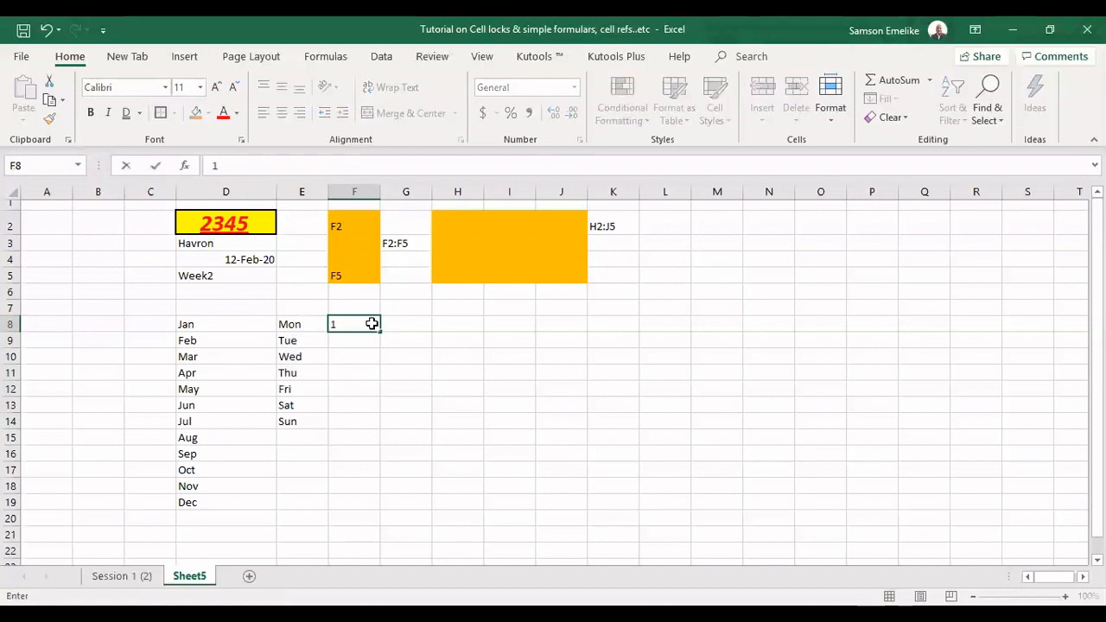
{"action": "key", "text": "Return"}
{"action": "type", "text": "2"}
{"action": "key", "text": "Return"}
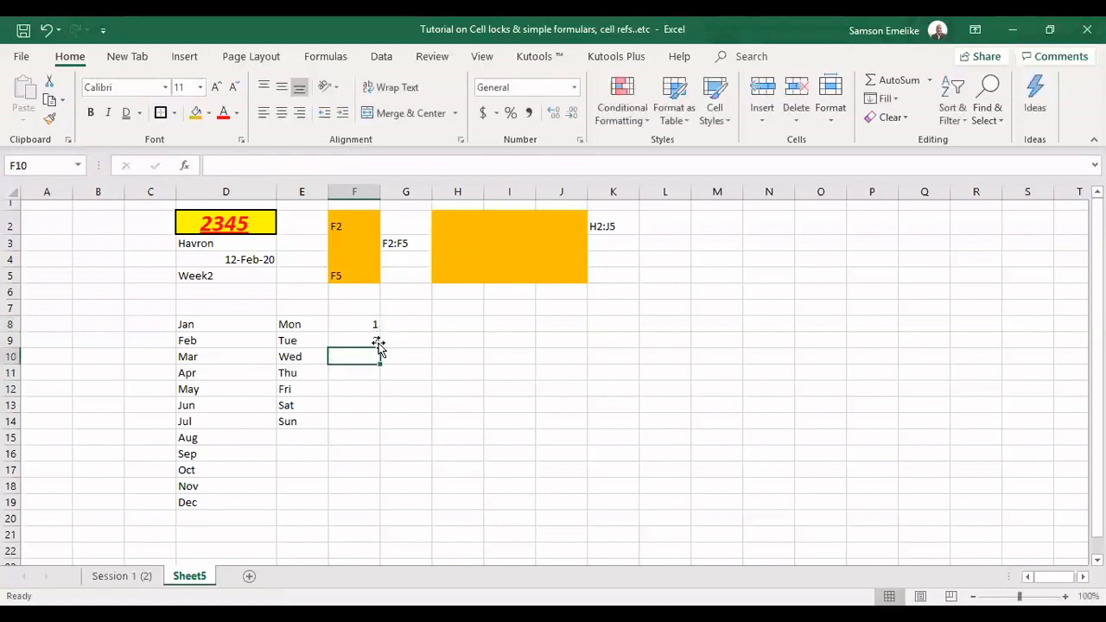
{"action": "left_click_drag", "start_coordinate": [371, 326], "coordinate": [382, 349]}
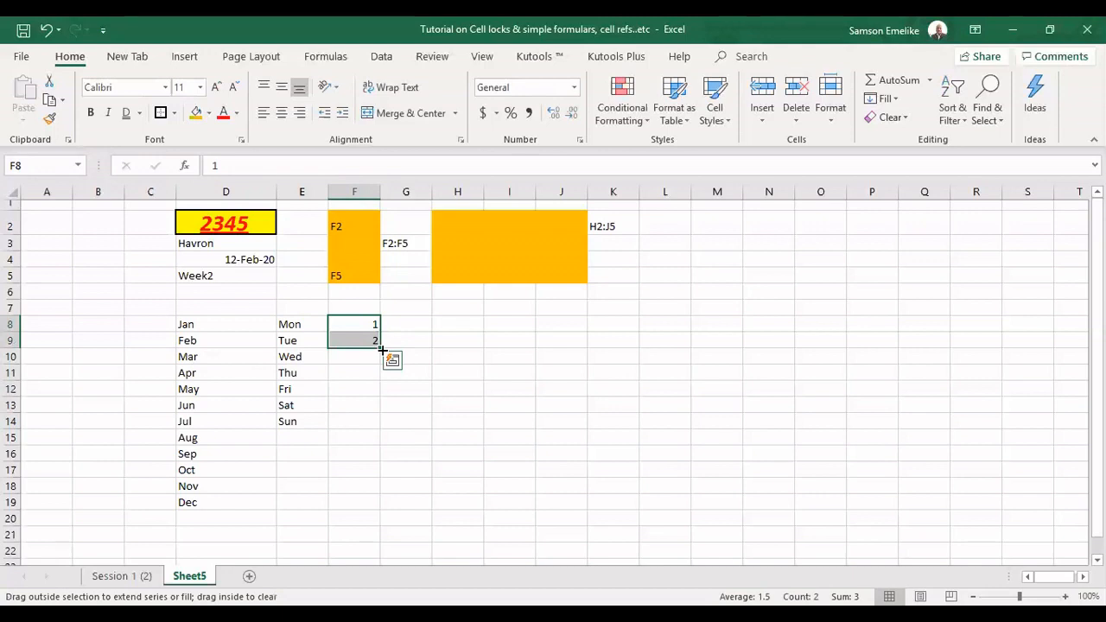
{"action": "left_click_drag", "start_coordinate": [382, 349], "coordinate": [381, 507]}
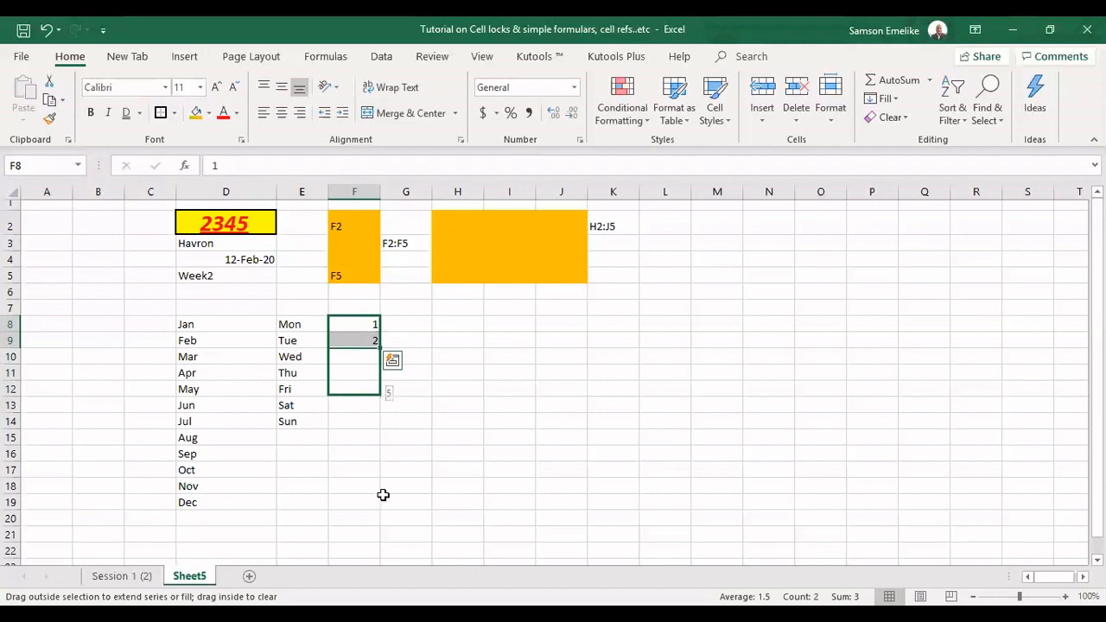
Enter 0 and 5 in G8:G9 and autofill the series in steps of five down to G19
{"action": "left_click", "coordinate": [409, 321]}
{"action": "type", "text": "0"}
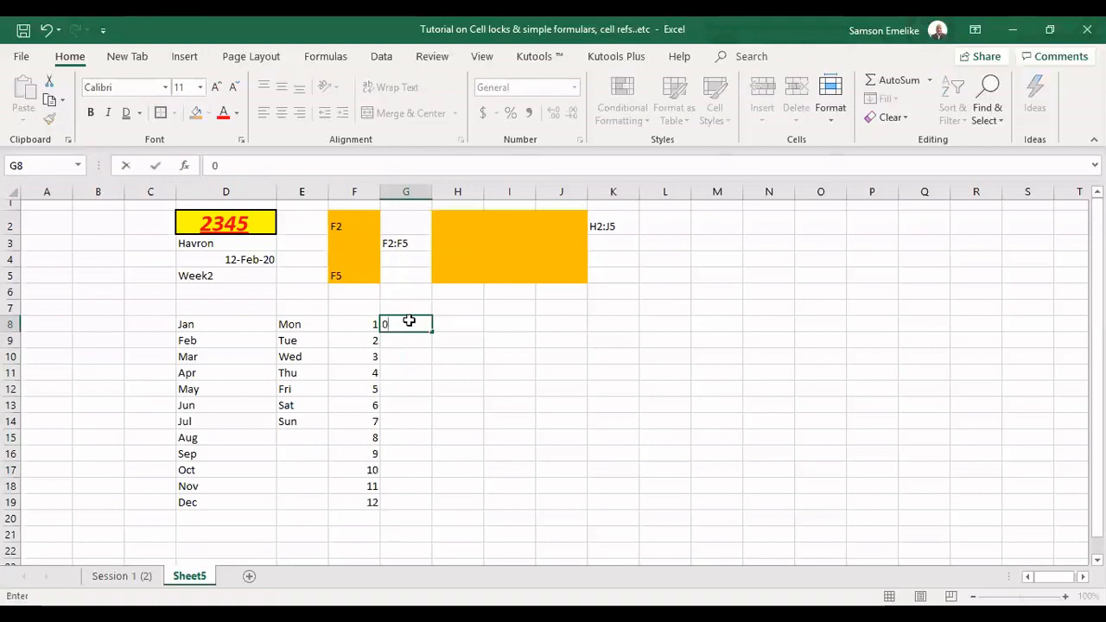
{"action": "key", "text": "Return"}
{"action": "type", "text": "5"}
{"action": "key", "text": "Return"}
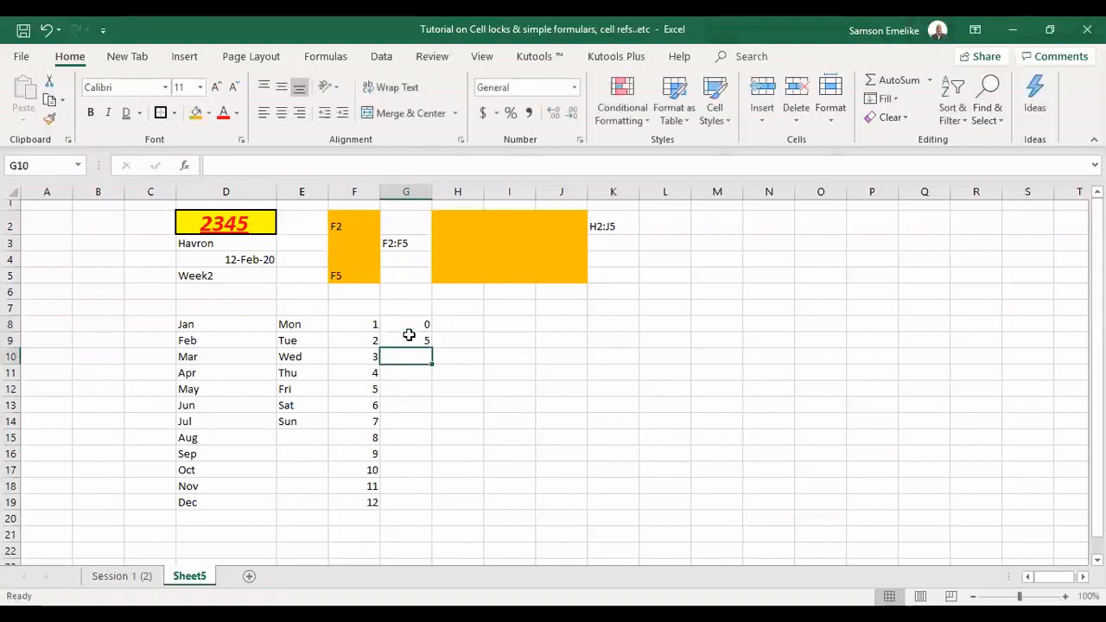
{"action": "left_click_drag", "start_coordinate": [407, 325], "coordinate": [407, 341]}
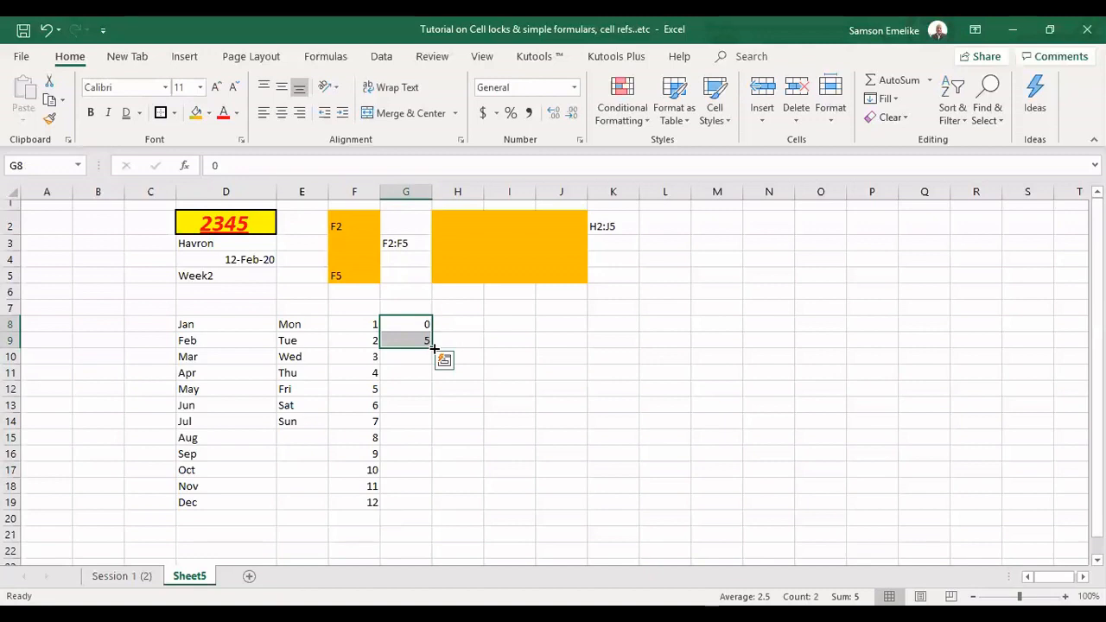
{"action": "left_click_drag", "start_coordinate": [432, 347], "coordinate": [433, 507]}
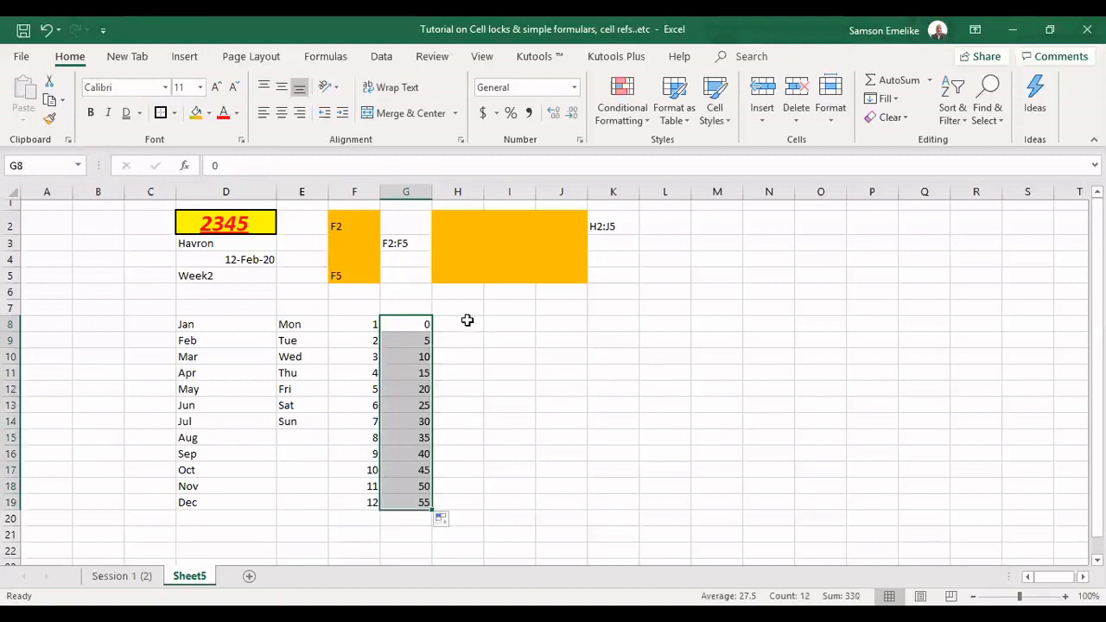
Enter 0 and 10 in H8:H9 and autofill the series in steps of ten down to H19
{"action": "left_click", "coordinate": [466, 320]}
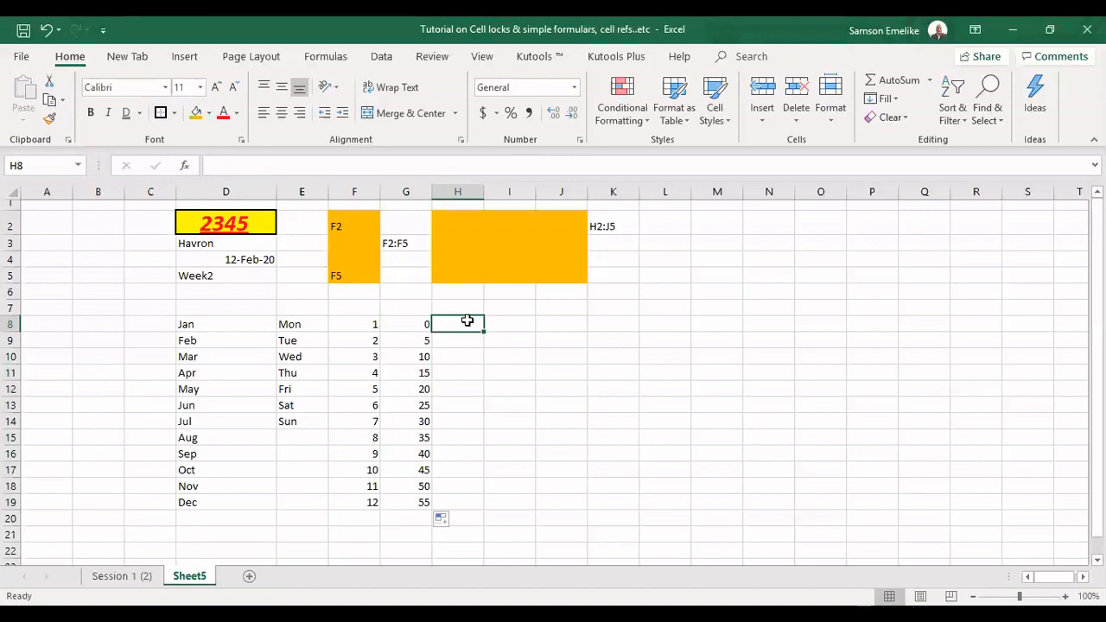
{"action": "type", "text": "0"}
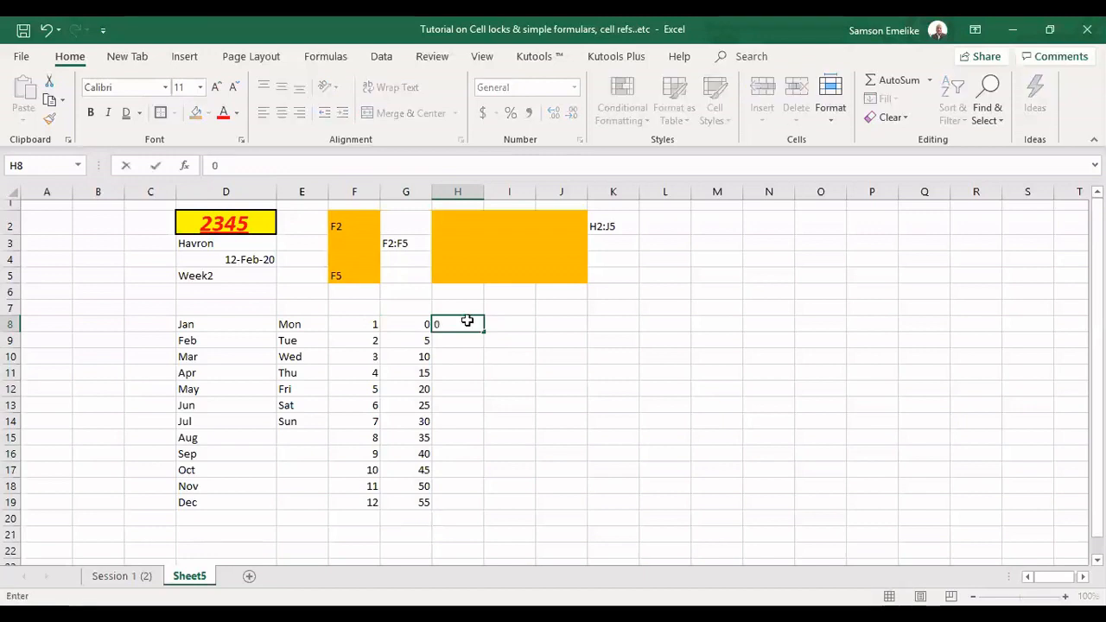
{"action": "key", "text": "Return"}
{"action": "type", "text": "10"}
{"action": "key", "text": "Return"}
{"action": "left_click_drag", "start_coordinate": [466, 321], "coordinate": [488, 348]}
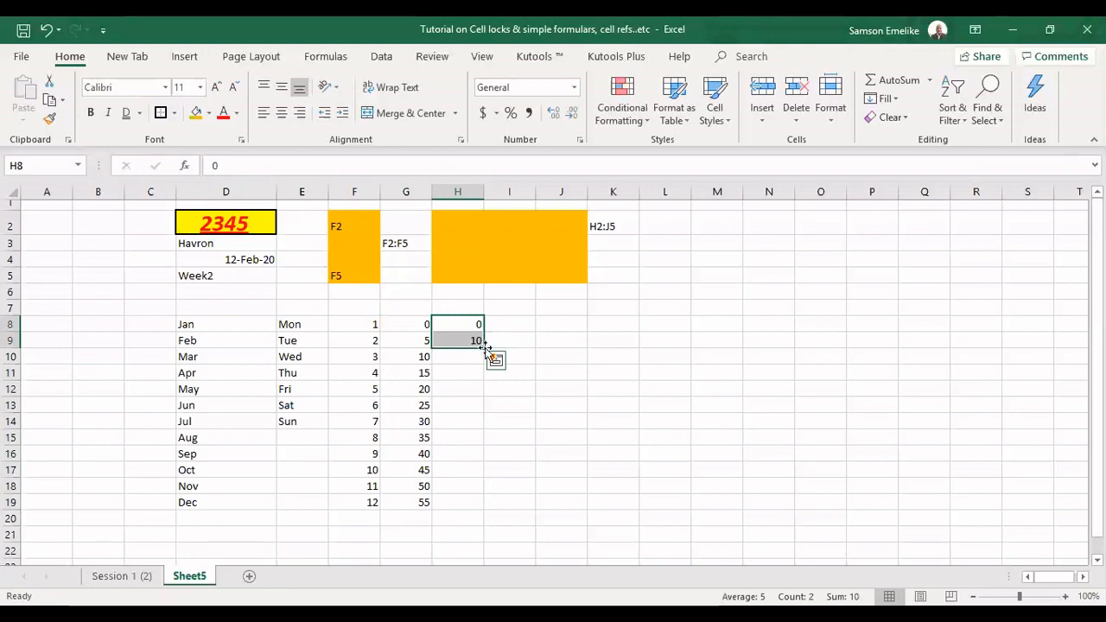
{"action": "double_click", "coordinate": [488, 348]}
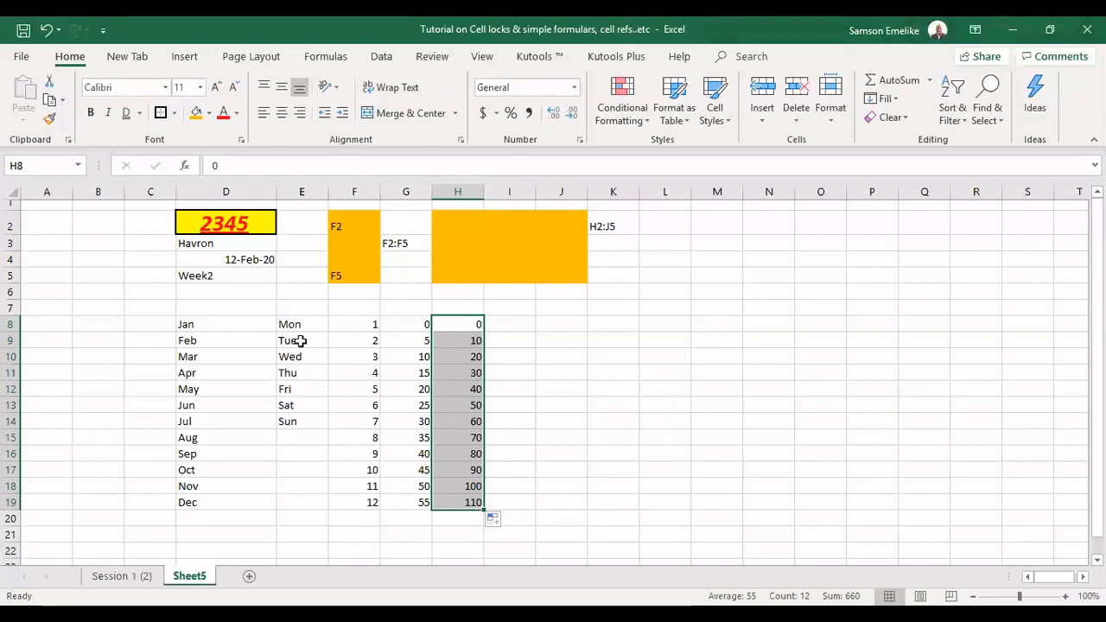
Extend the weekday series from cell E14 down to E19 with autofill
{"action": "left_click", "coordinate": [326, 428]}
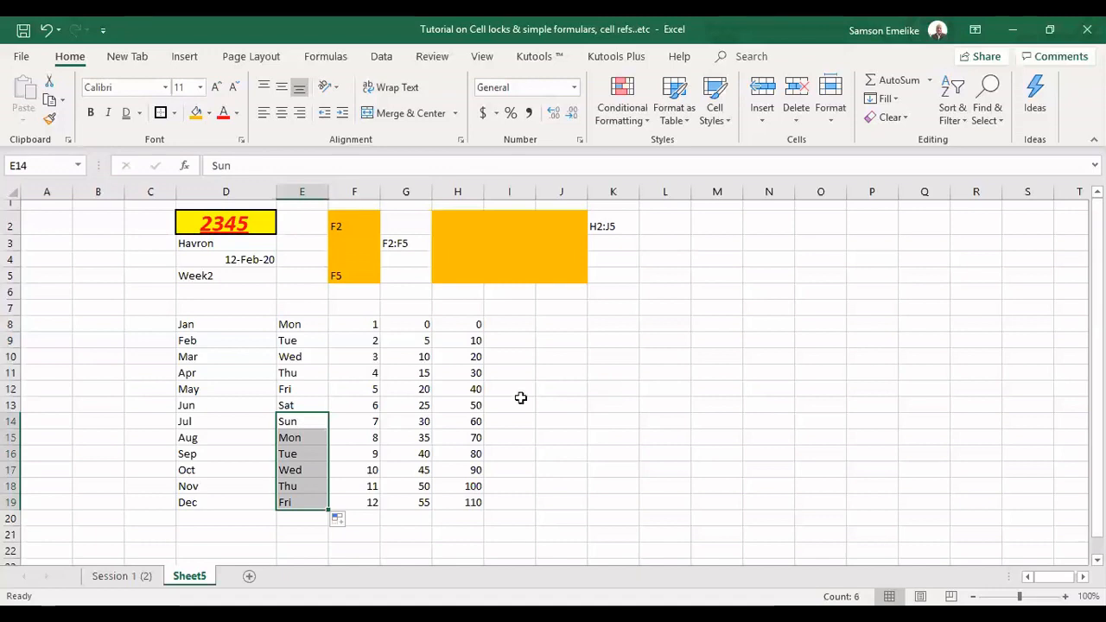
Increase the height of row 2 to give the formatted 2345 cell more room
{"action": "left_click", "coordinate": [613, 389]}
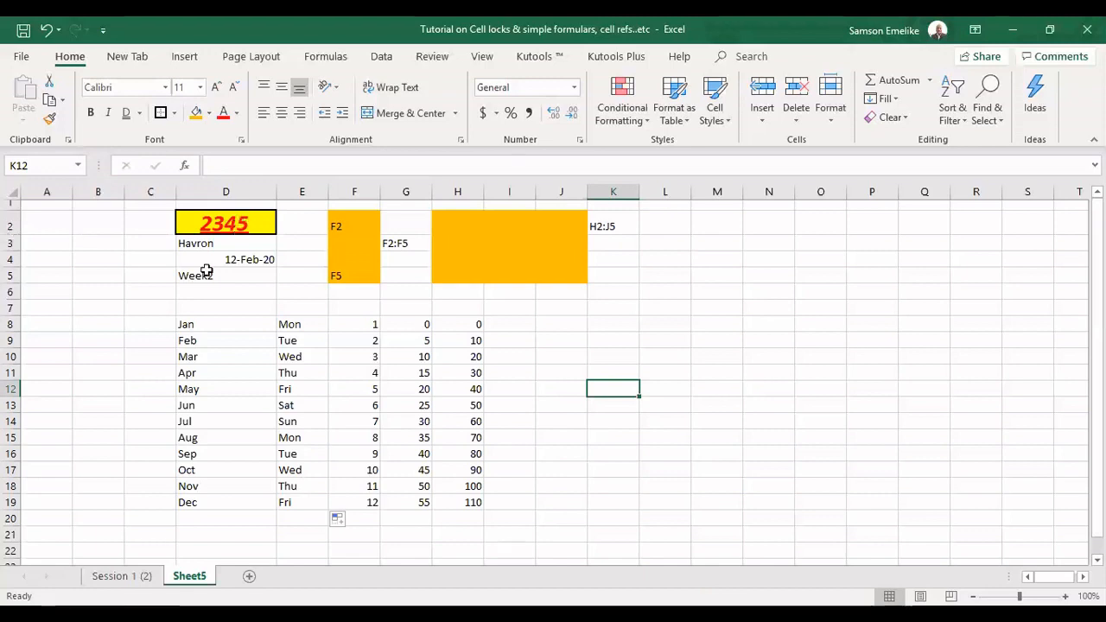
{"action": "left_click_drag", "start_coordinate": [8, 234], "coordinate": [8, 243]}
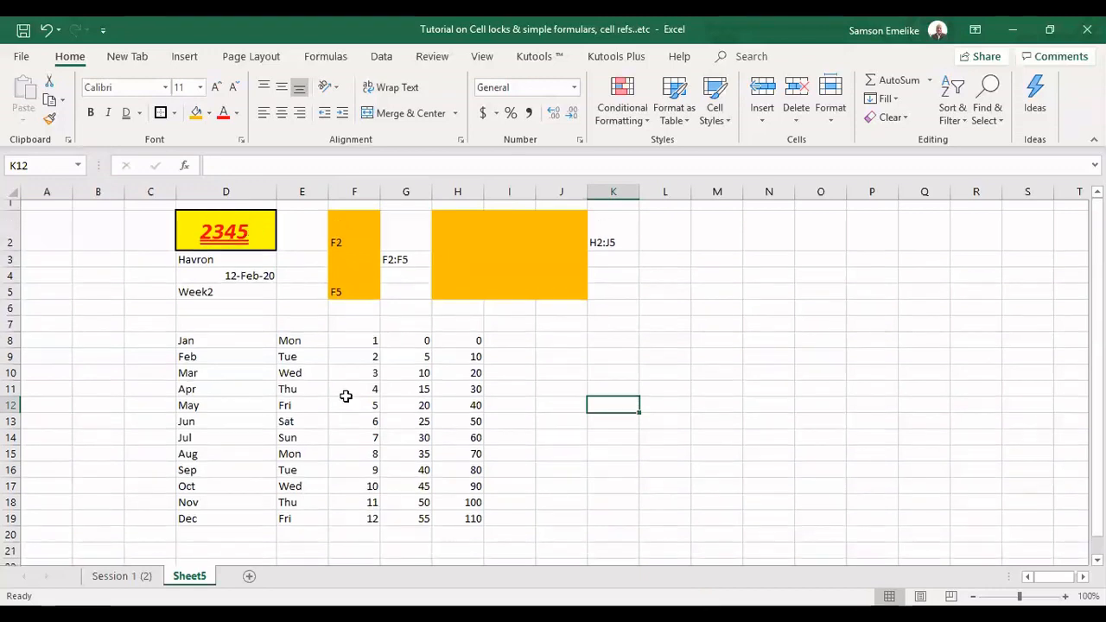
Copy the formatting of cell D2 onto the Sun cell E14 with Format Painter, and enlarge column E and row 14
{"action": "left_click", "coordinate": [297, 438]}
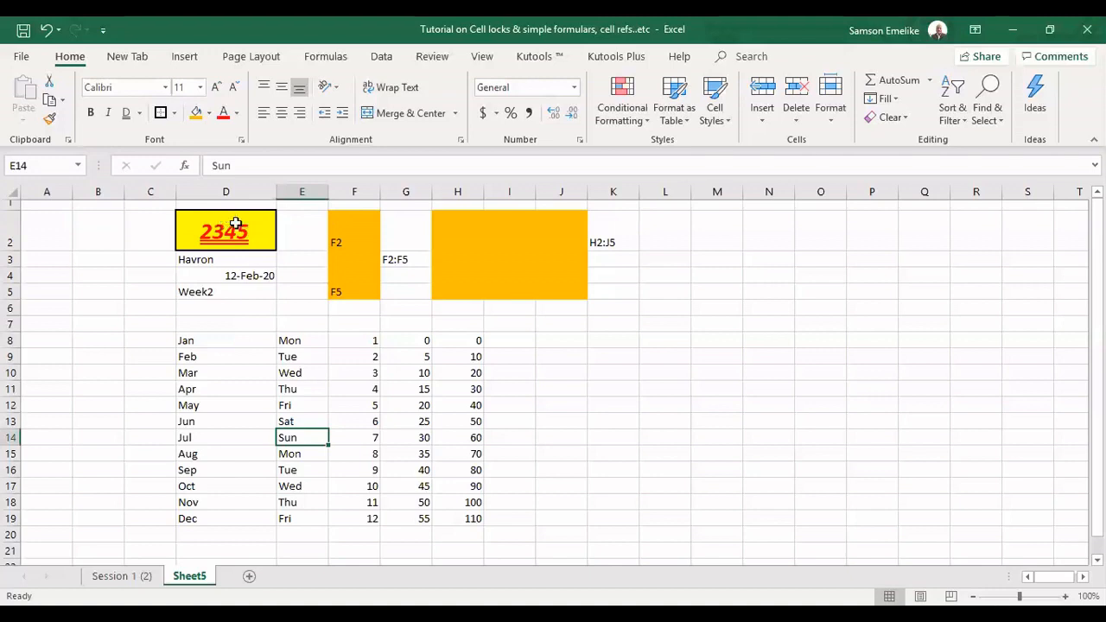
{"action": "left_click", "coordinate": [193, 230]}
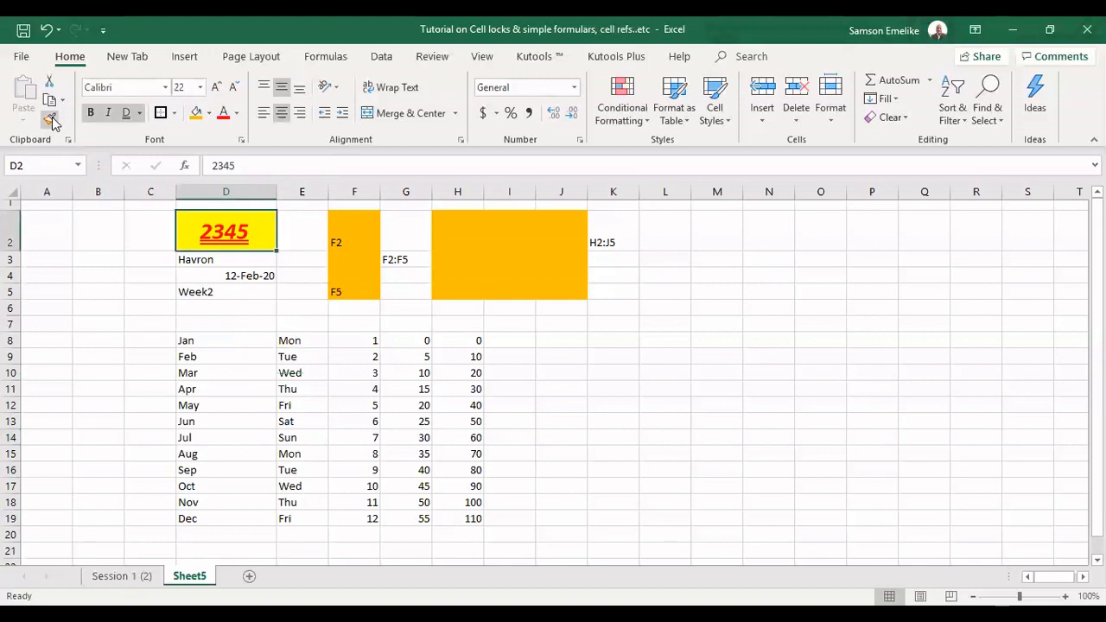
{"action": "left_click", "coordinate": [51, 121]}
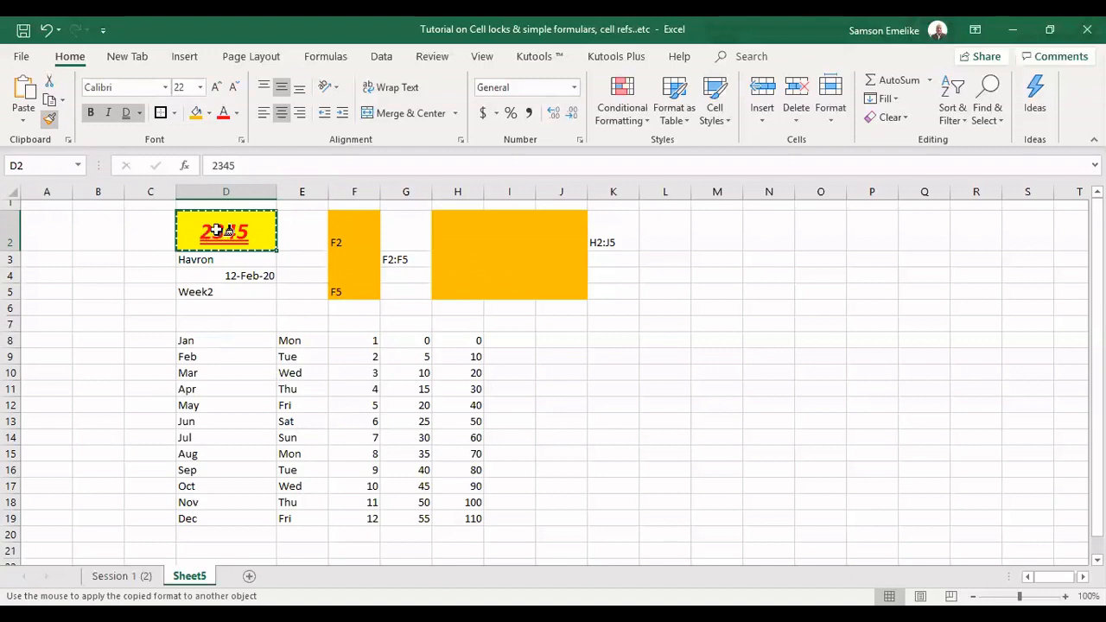
{"action": "left_click", "coordinate": [303, 438]}
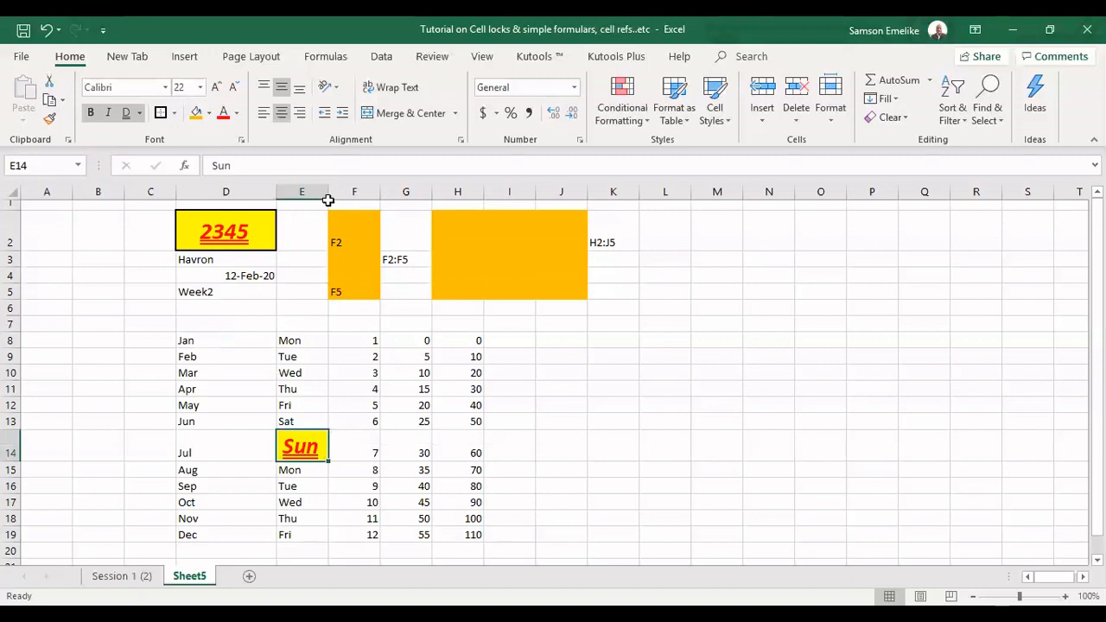
{"action": "left_click_drag", "start_coordinate": [328, 192], "coordinate": [342, 191]}
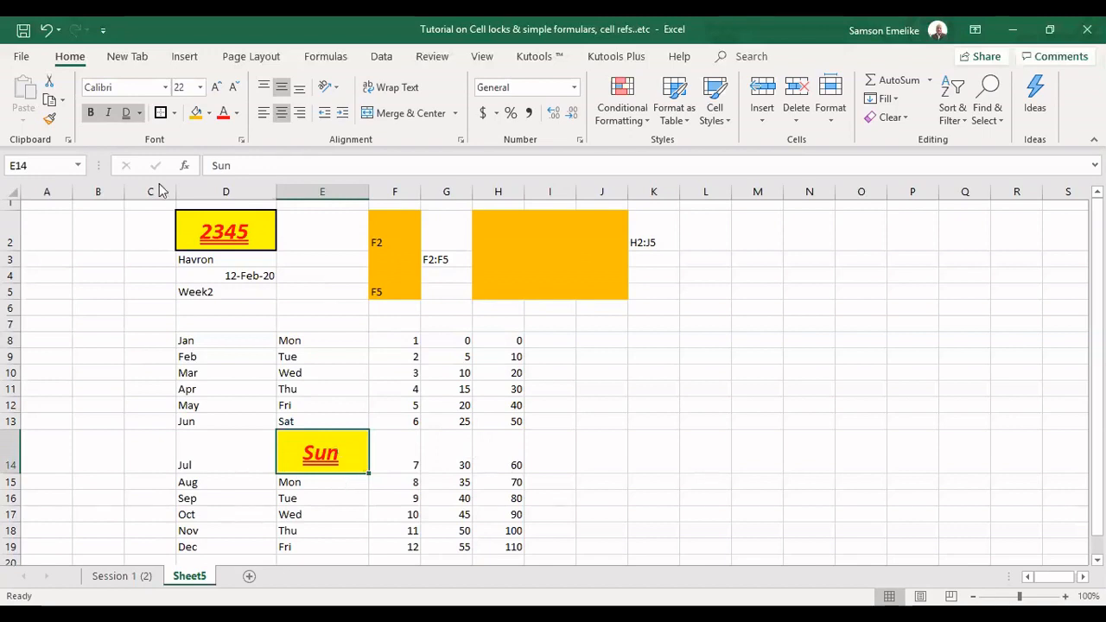
Apply the formatting of cell E14 to cells H8, H14 and H18 with a locked Format Painter
{"action": "left_click", "coordinate": [50, 121]}
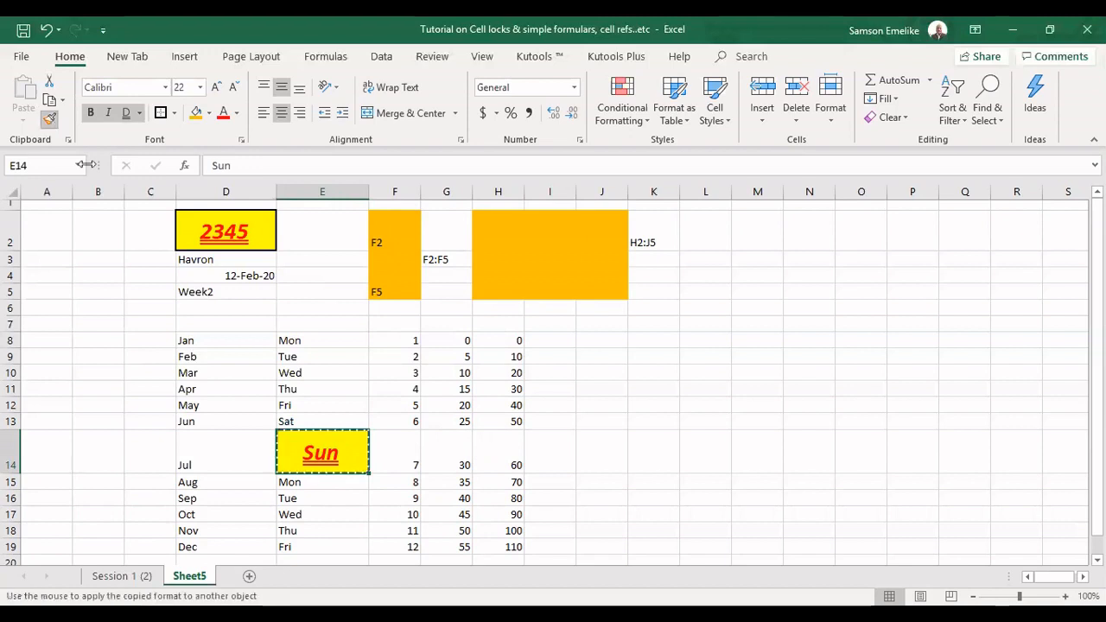
{"action": "left_click", "coordinate": [516, 339]}
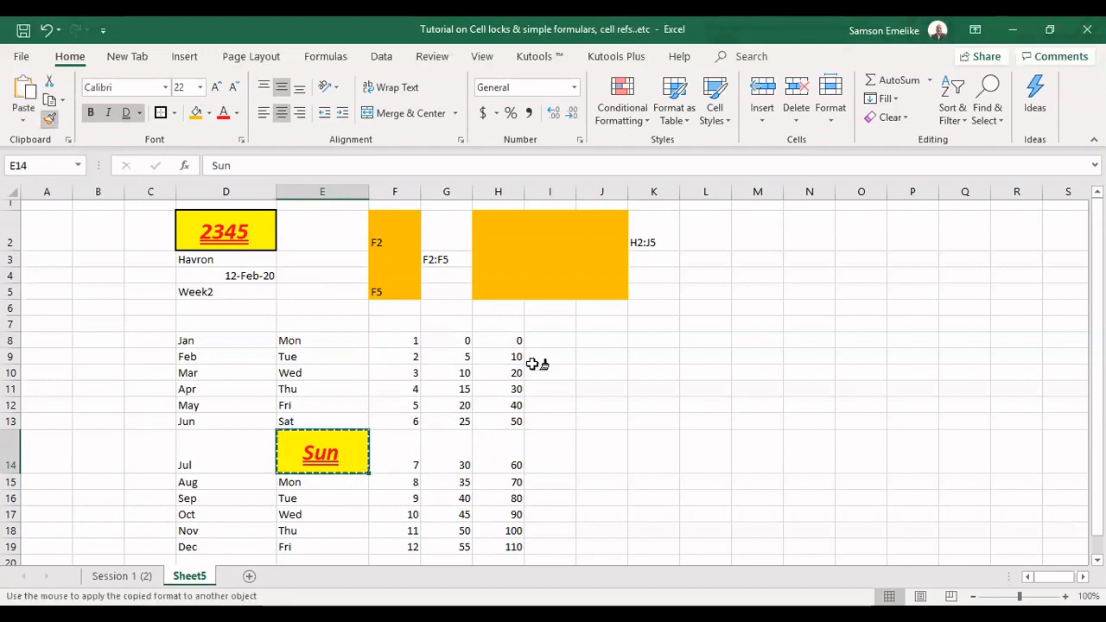
{"action": "left_click", "coordinate": [510, 479]}
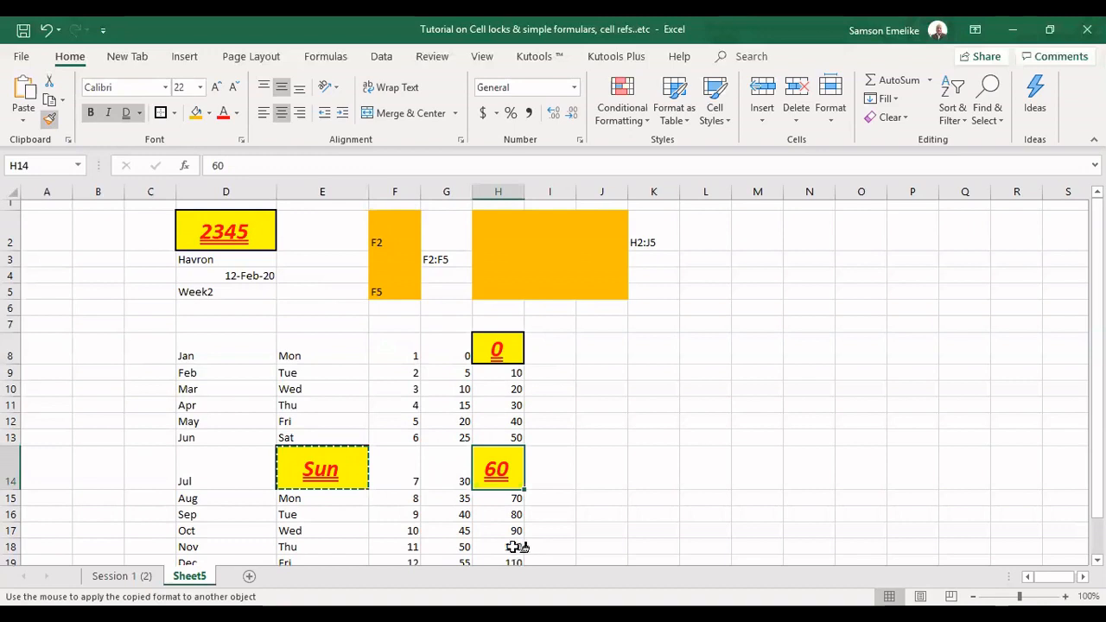
{"action": "left_click", "coordinate": [516, 547]}
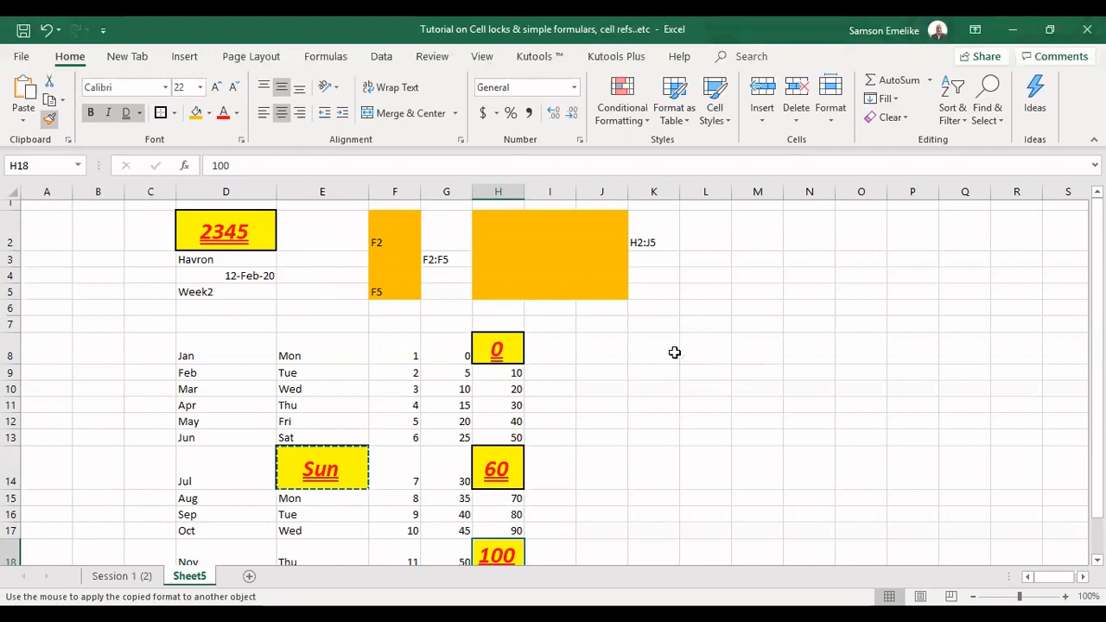
{"action": "scroll", "coordinate": [675, 352], "scroll_direction": "down", "scroll_amount": 3}
{"action": "key", "text": "Escape"}
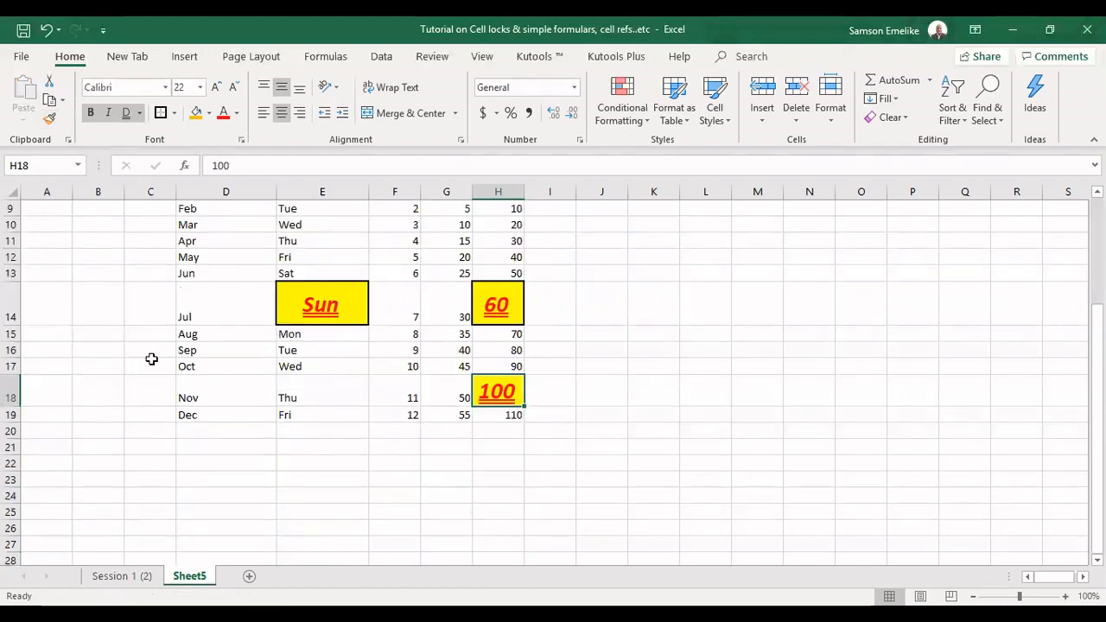
{"action": "scroll", "coordinate": [151, 359], "scroll_direction": "up", "scroll_amount": 3}
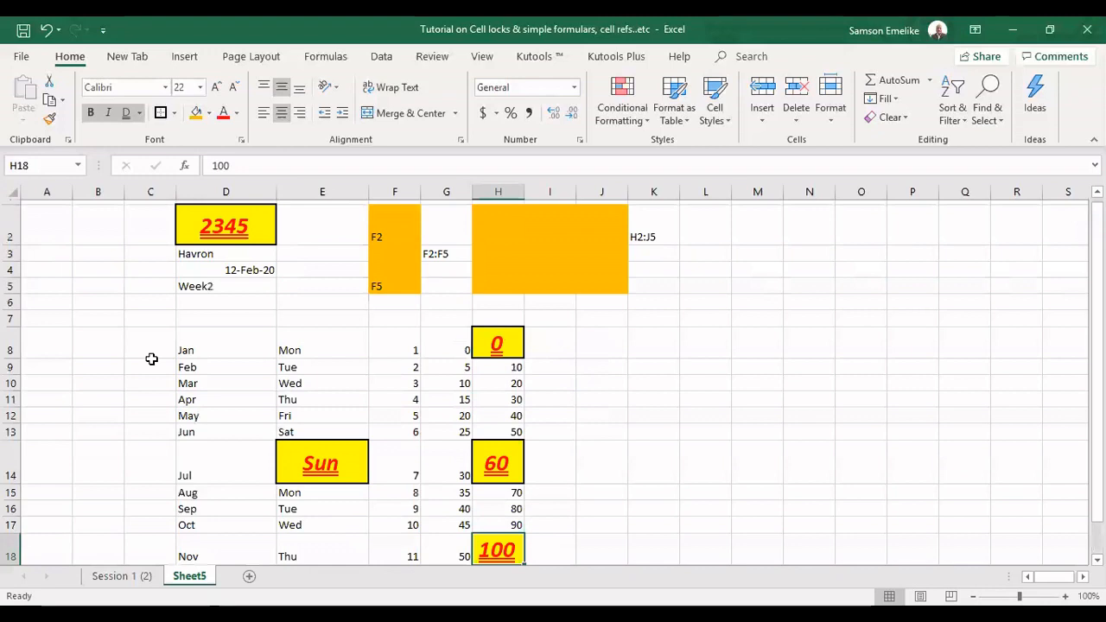
{"action": "scroll", "coordinate": [151, 359], "scroll_direction": "up", "scroll_amount": 1}
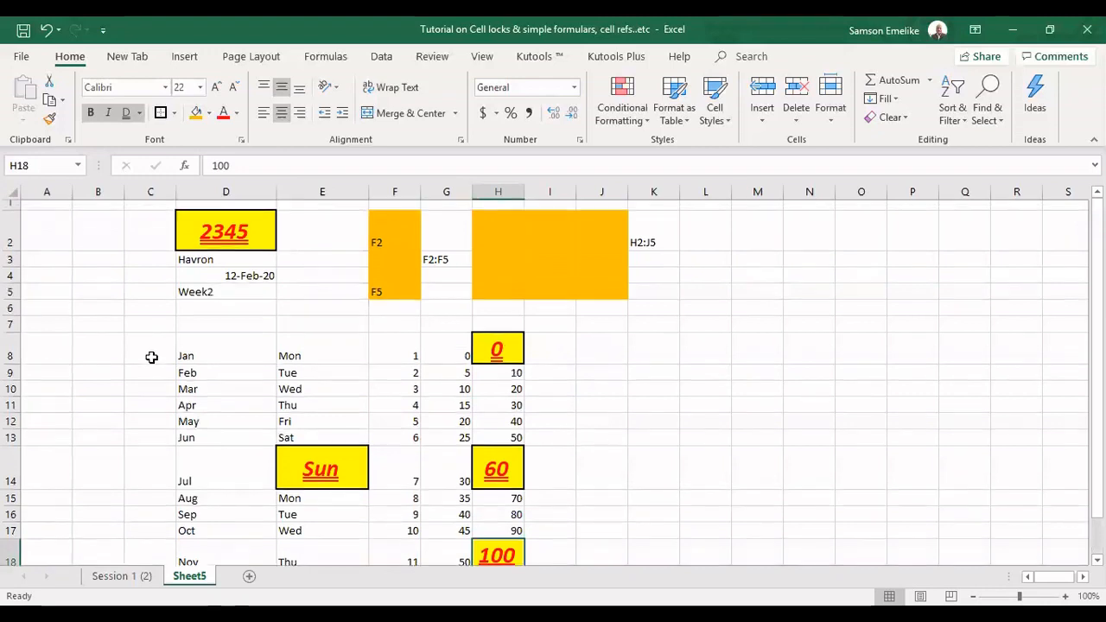
Copy the Sun cell E14 and paste it into cells K8 and K14
{"action": "left_click", "coordinate": [321, 466]}
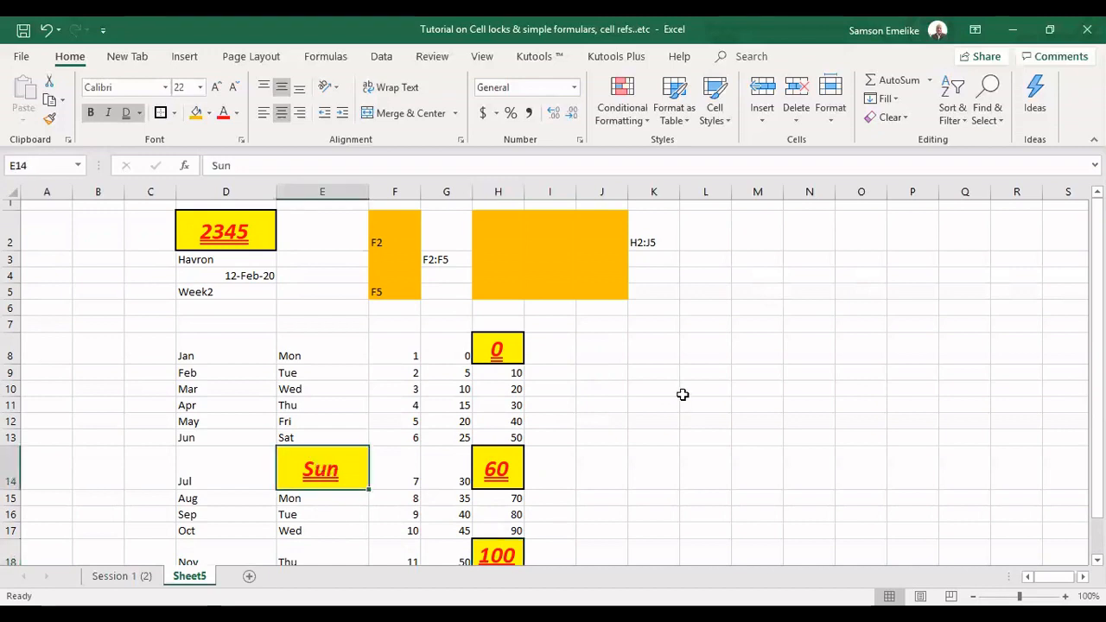
{"action": "key", "text": "ctrl+c"}
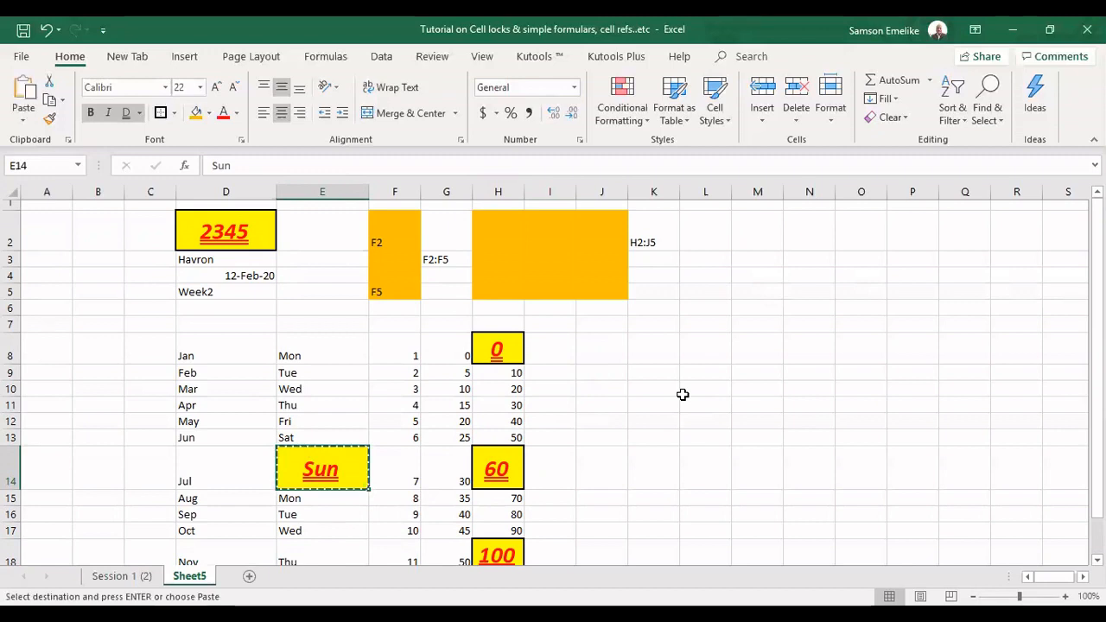
{"action": "left_click", "coordinate": [653, 349]}
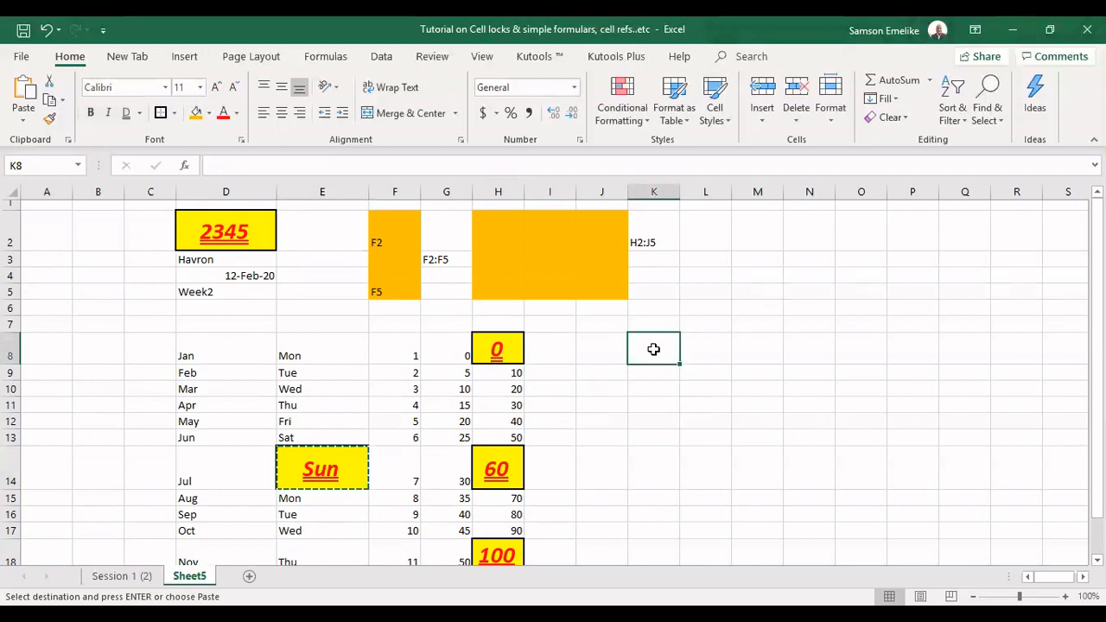
{"action": "key", "text": "ctrl+v"}
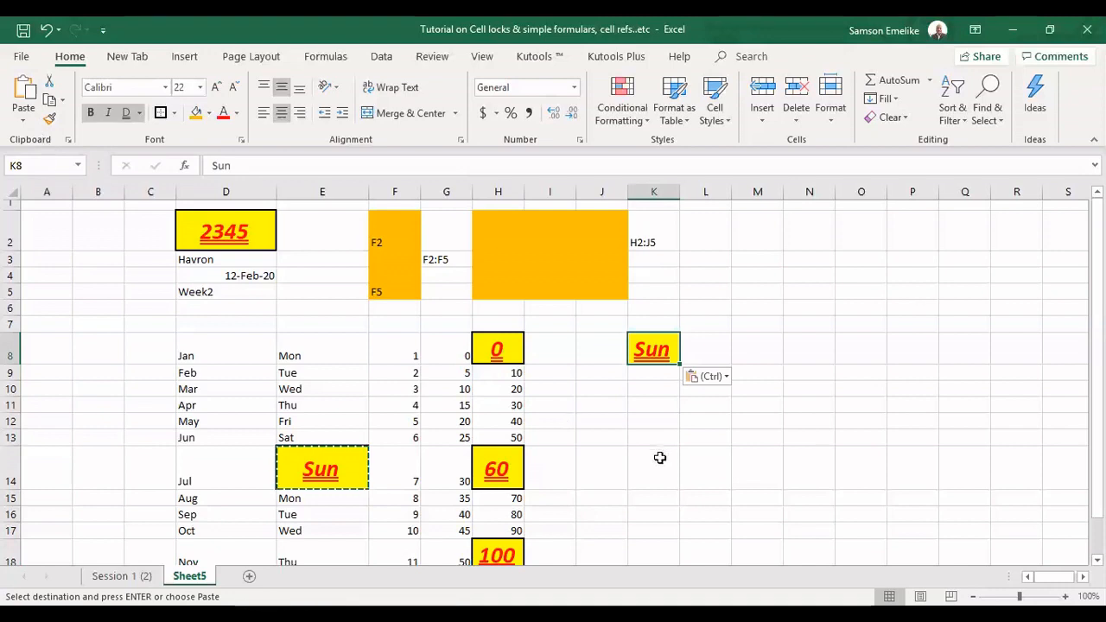
{"action": "left_click", "coordinate": [659, 458]}
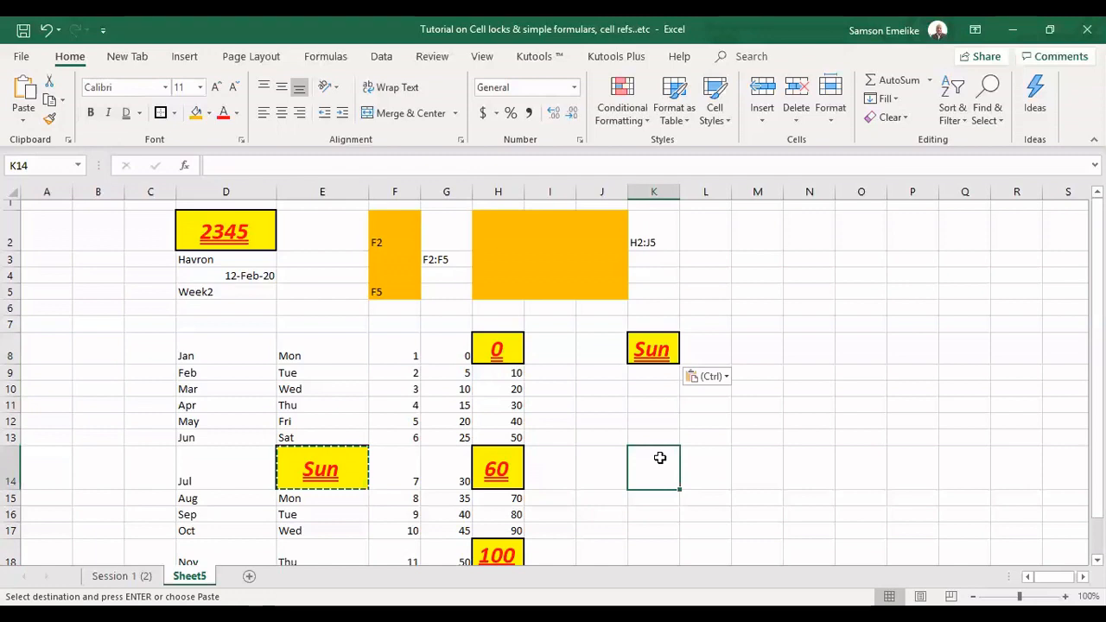
{"action": "key", "text": "ctrl+v"}
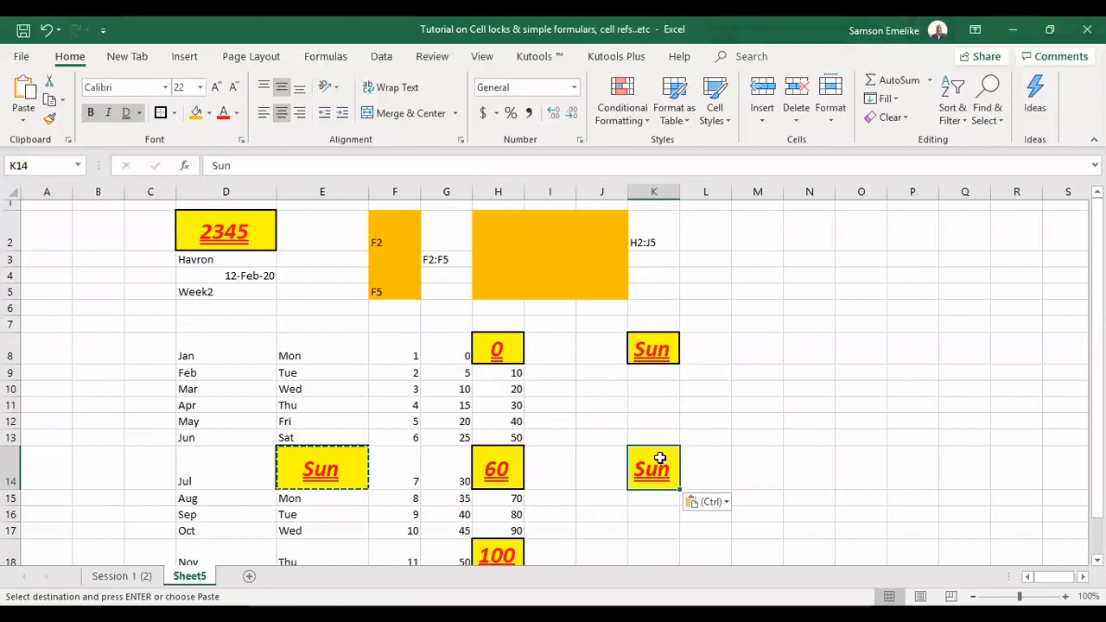
{"action": "key", "text": "Escape"}
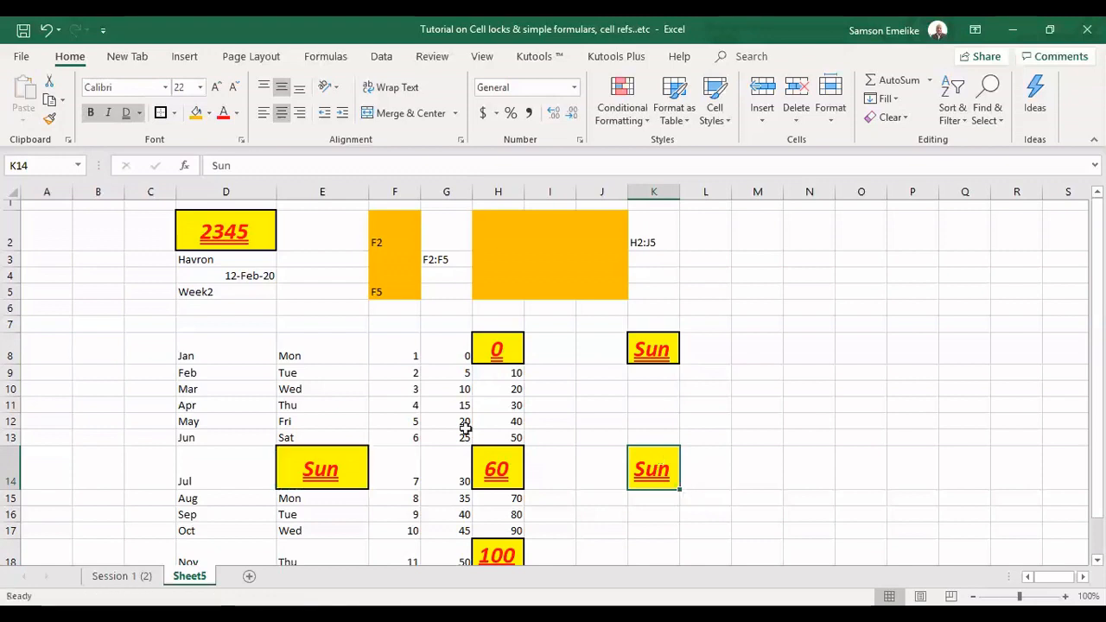
Demonstrate moving the Sun cell from E14 to M8 and back to E14
{"action": "left_click", "coordinate": [337, 488]}
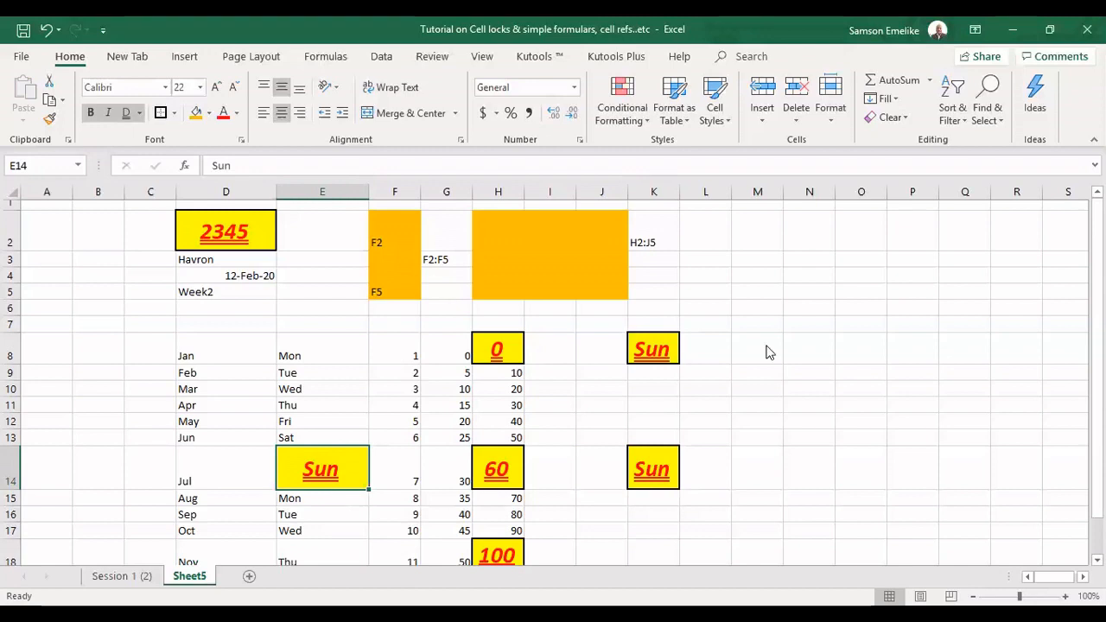
{"action": "left_click_drag", "start_coordinate": [769, 352], "coordinate": [766, 346]}
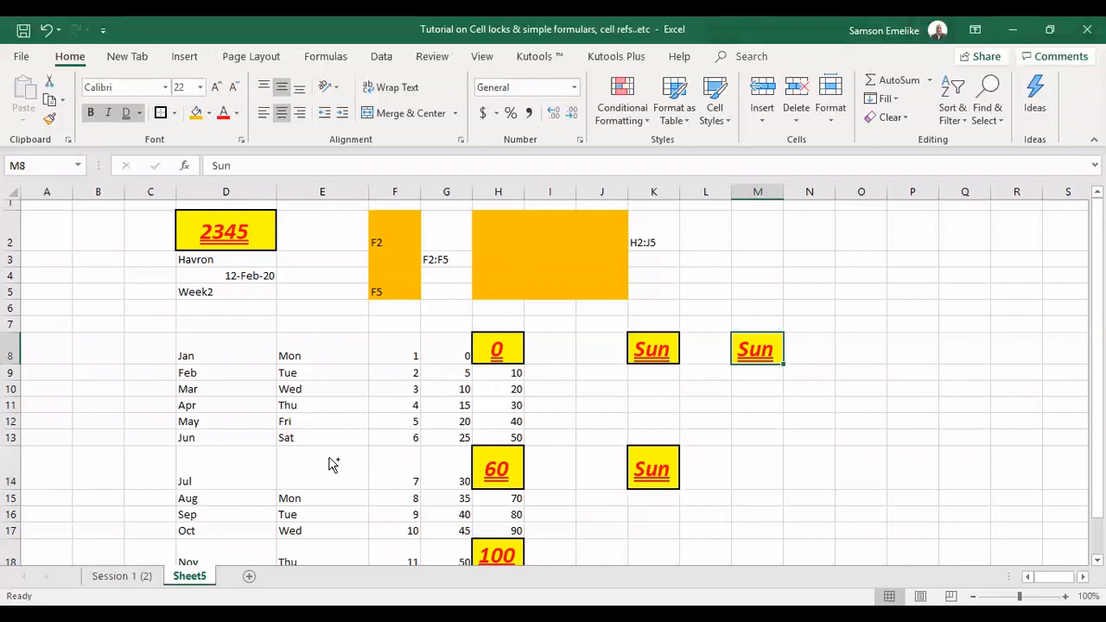
{"action": "left_click_drag", "start_coordinate": [329, 459], "coordinate": [329, 457]}
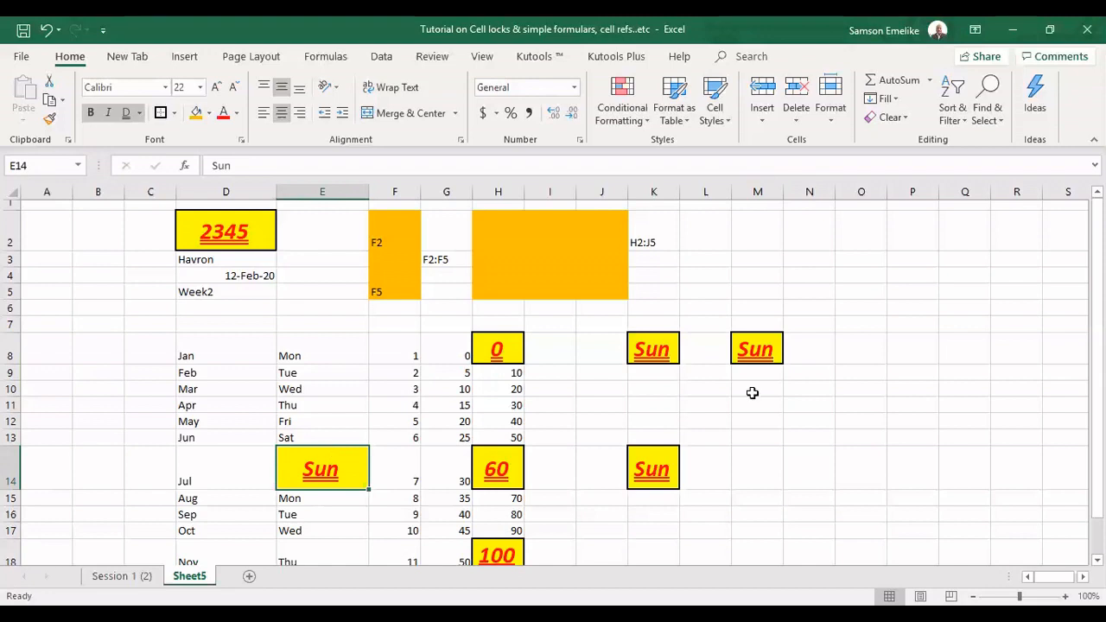
{"action": "key", "text": "ctrl+z"}
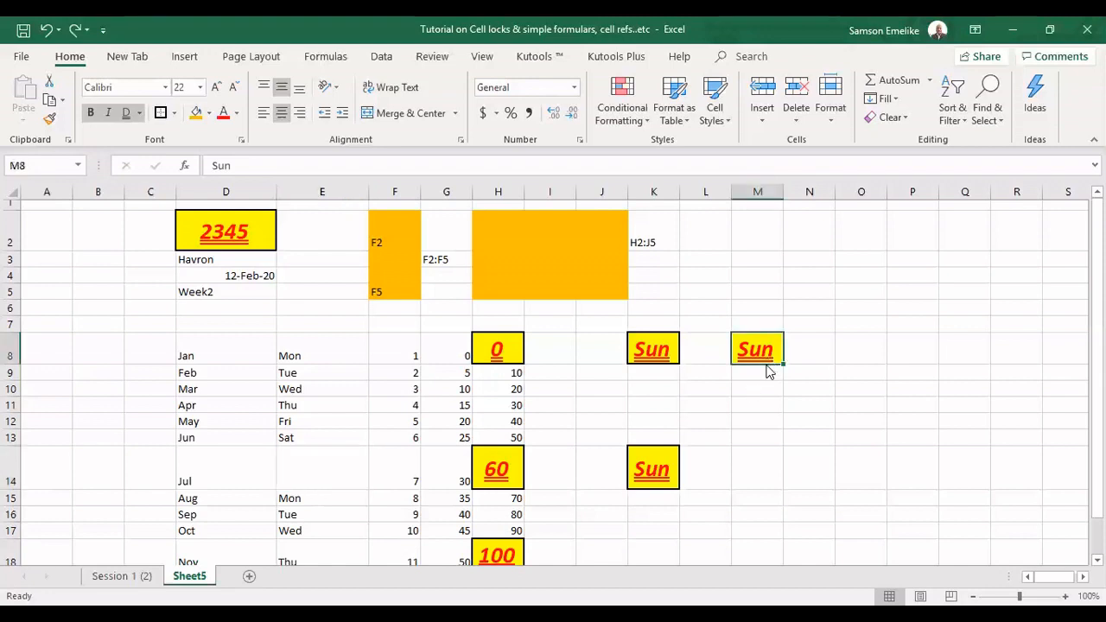
{"action": "left_click_drag", "start_coordinate": [769, 372], "coordinate": [331, 467]}
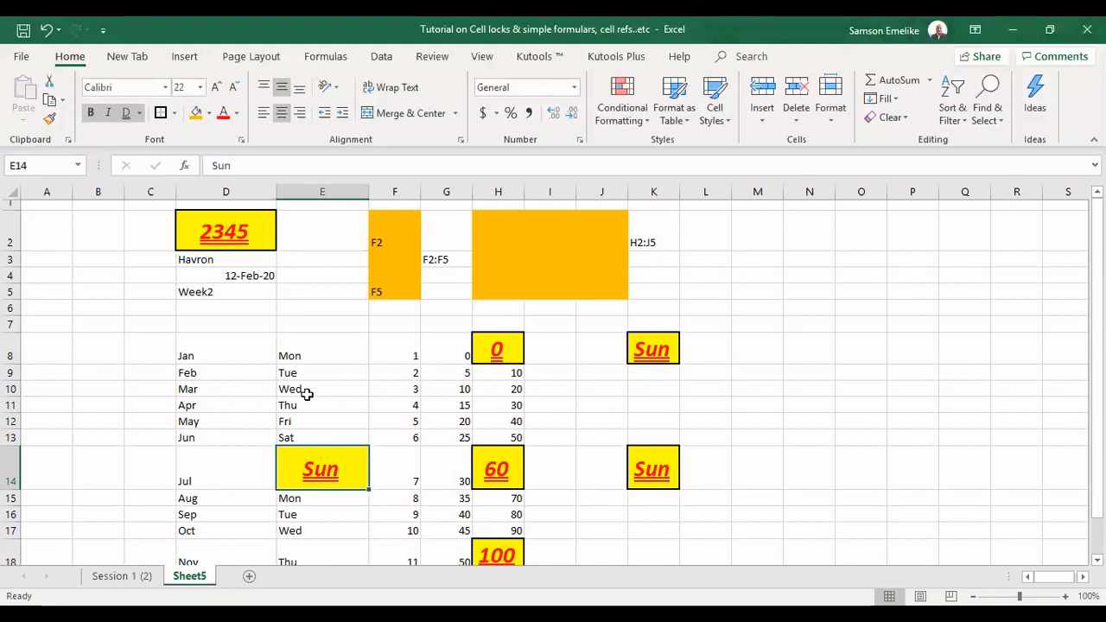
Move the weekdays Mon to Sat from E8:E13 to M7:M12 and place a copy of them in P7:P12
{"action": "left_click_drag", "start_coordinate": [309, 355], "coordinate": [312, 427]}
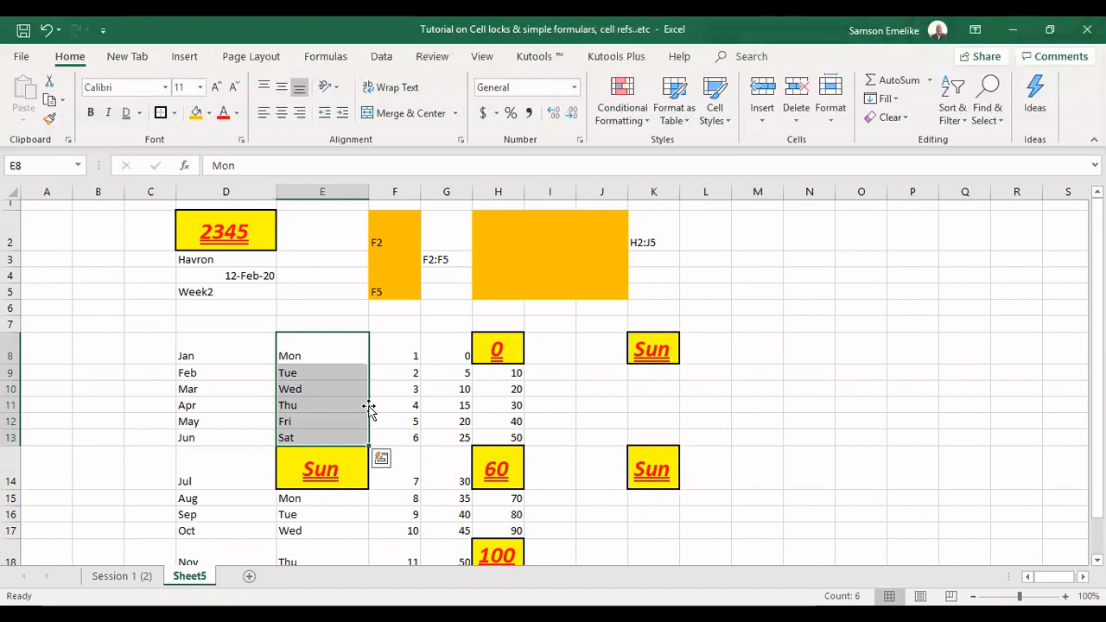
{"action": "left_click_drag", "start_coordinate": [369, 406], "coordinate": [372, 413]}
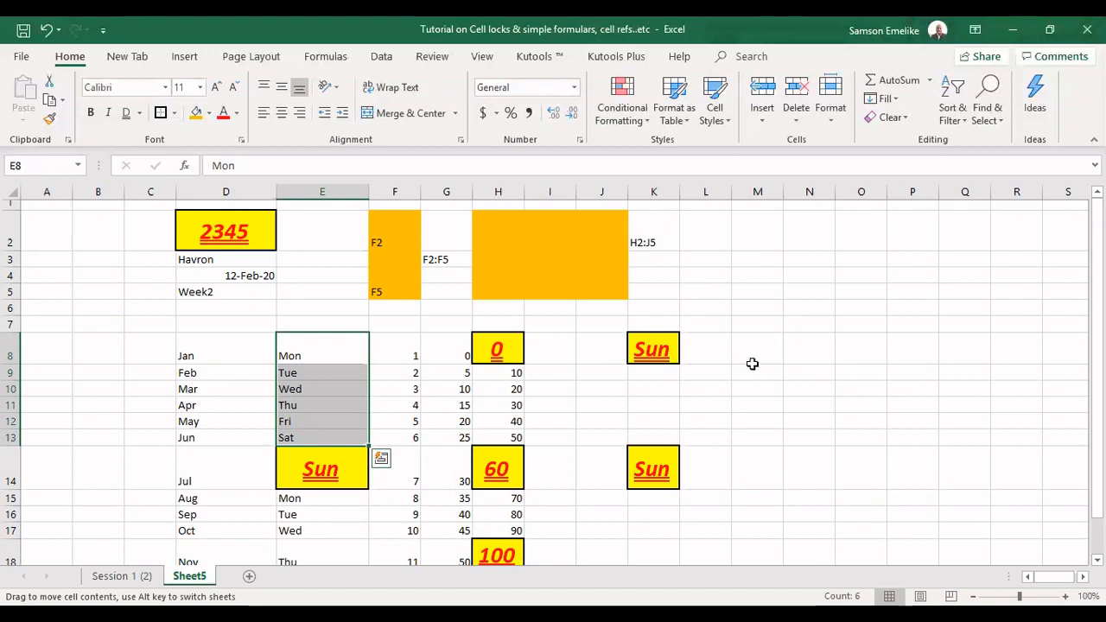
{"action": "left_click_drag", "start_coordinate": [752, 364], "coordinate": [775, 378]}
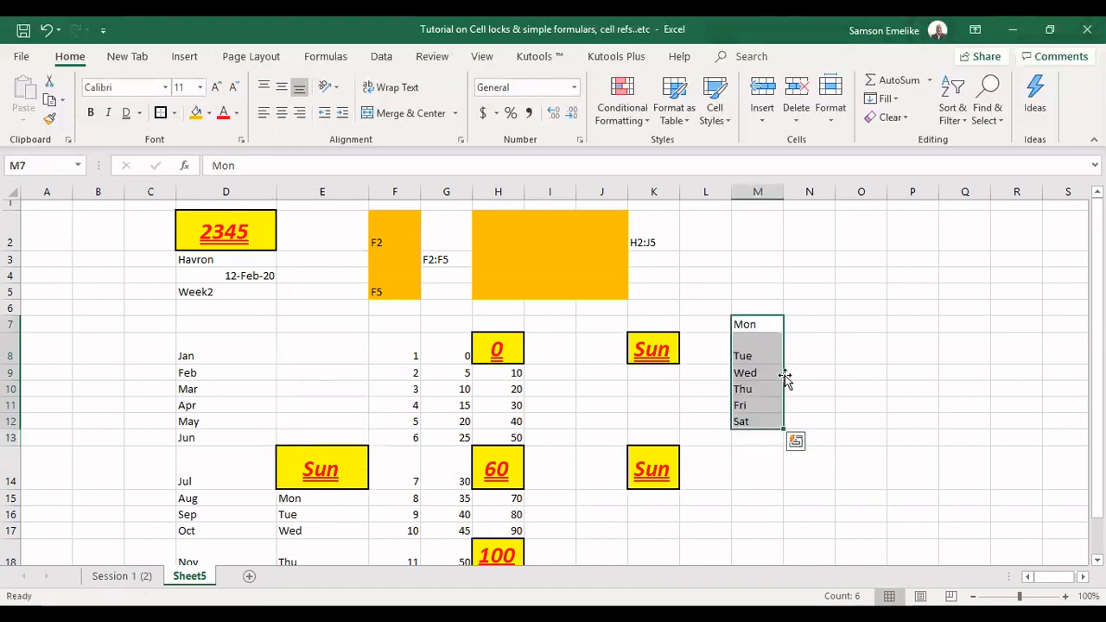
{"action": "left_click_drag", "start_coordinate": [786, 375], "coordinate": [785, 375]}
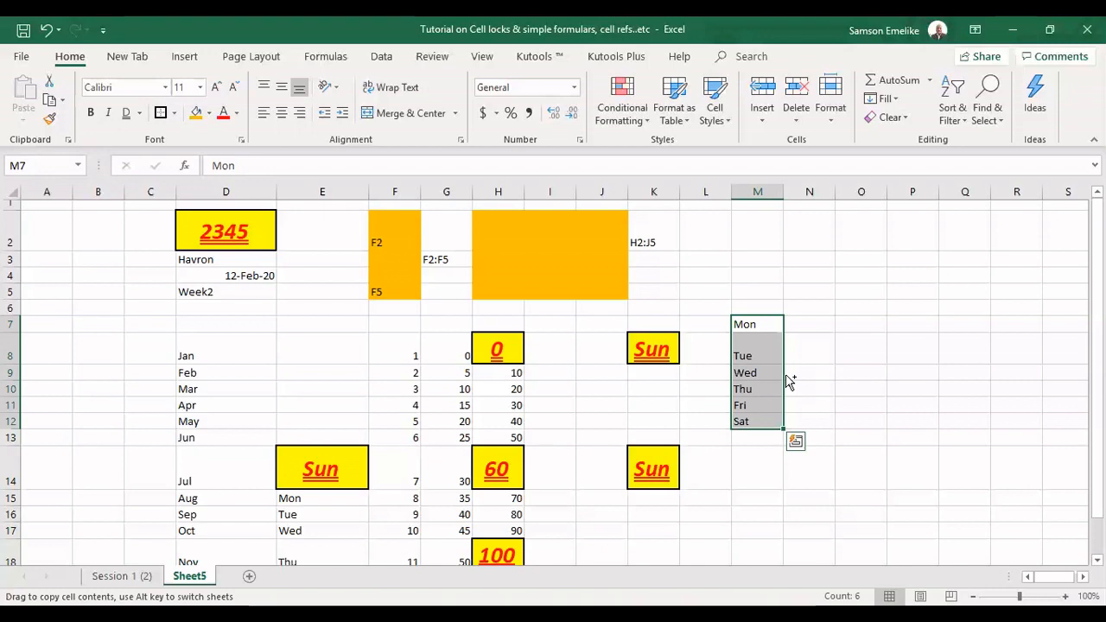
{"action": "left_click_drag", "start_coordinate": [916, 370], "coordinate": [909, 361]}
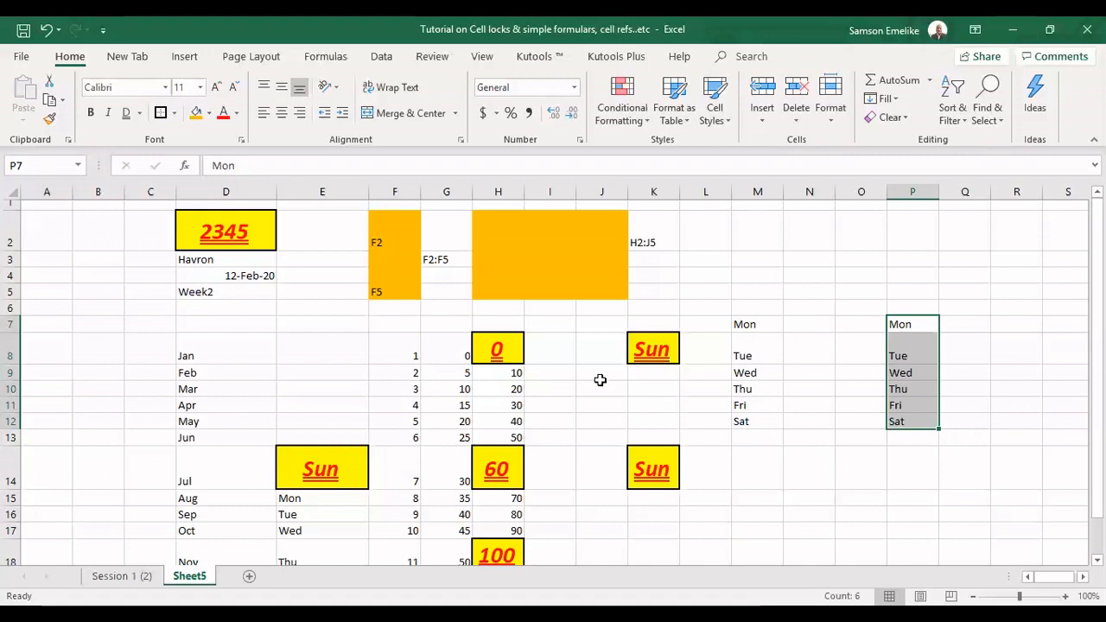
Fill cell I9 with light blue, paint its format down to I11, and select I9:I11
{"action": "left_click", "coordinate": [550, 370]}
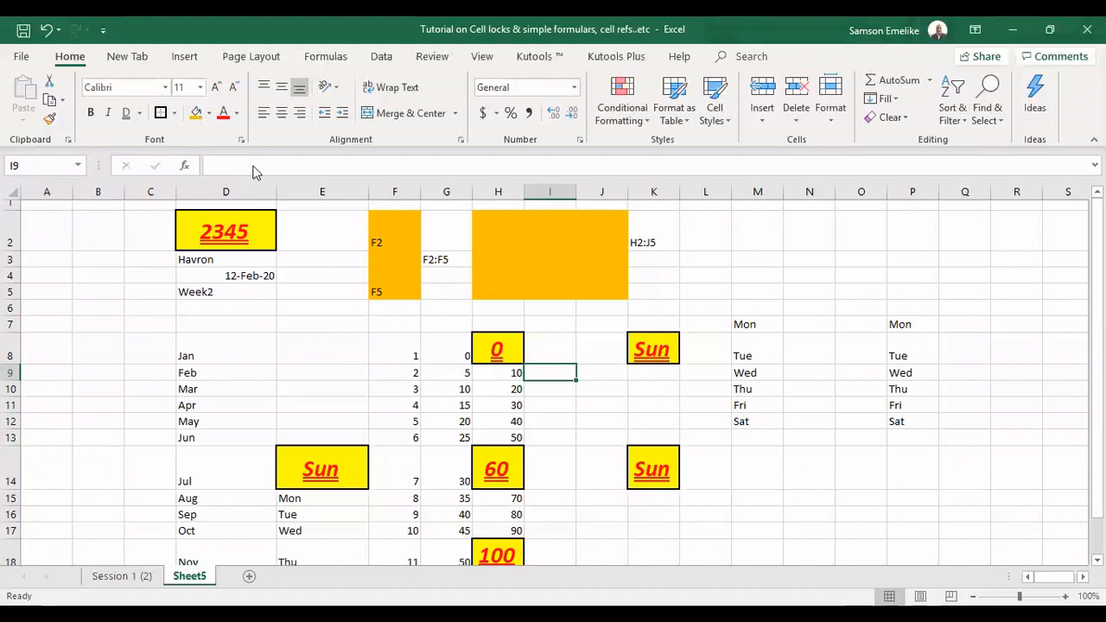
{"action": "left_click", "coordinate": [49, 119]}
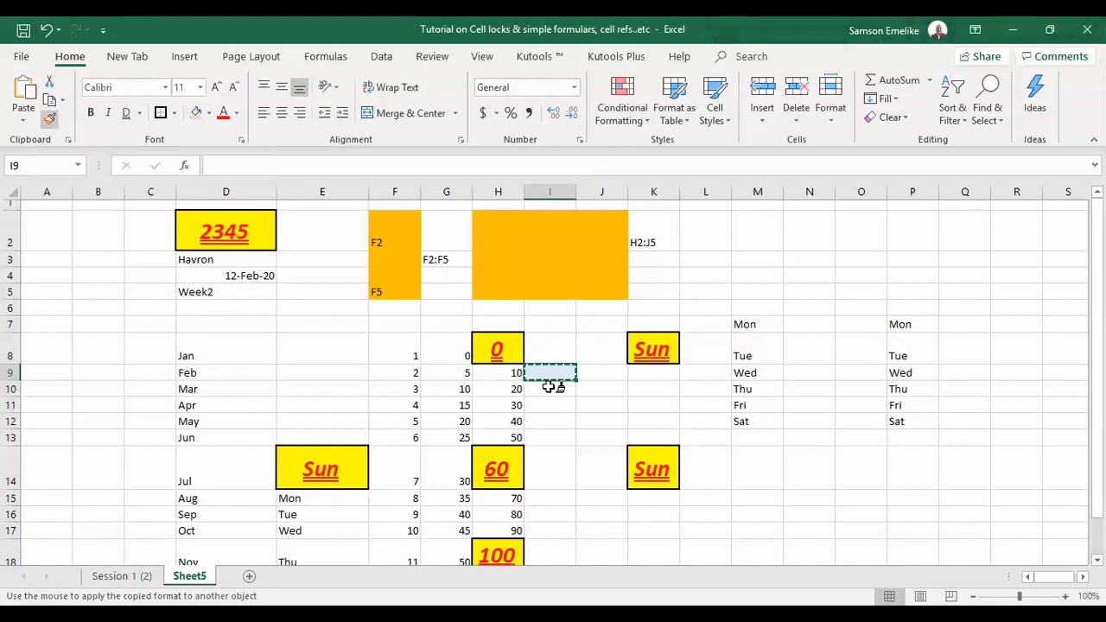
{"action": "mouse_move", "coordinate": [550, 388]}
{"action": "left_mouse_down"}
{"action": "mouse_move", "coordinate": [553, 403]}
{"action": "mouse_move", "coordinate": [553, 393]}
{"action": "mouse_move", "coordinate": [592, 388]}
{"action": "left_mouse_up"}
{"action": "left_click", "coordinate": [600, 398]}
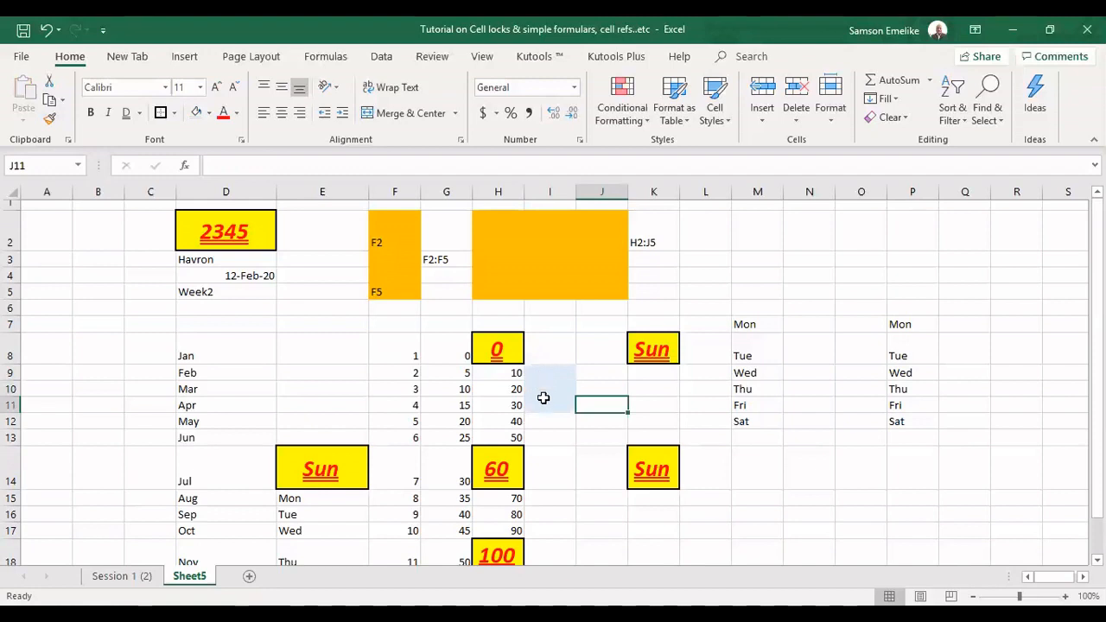
{"action": "left_click_drag", "start_coordinate": [550, 372], "coordinate": [551, 406]}
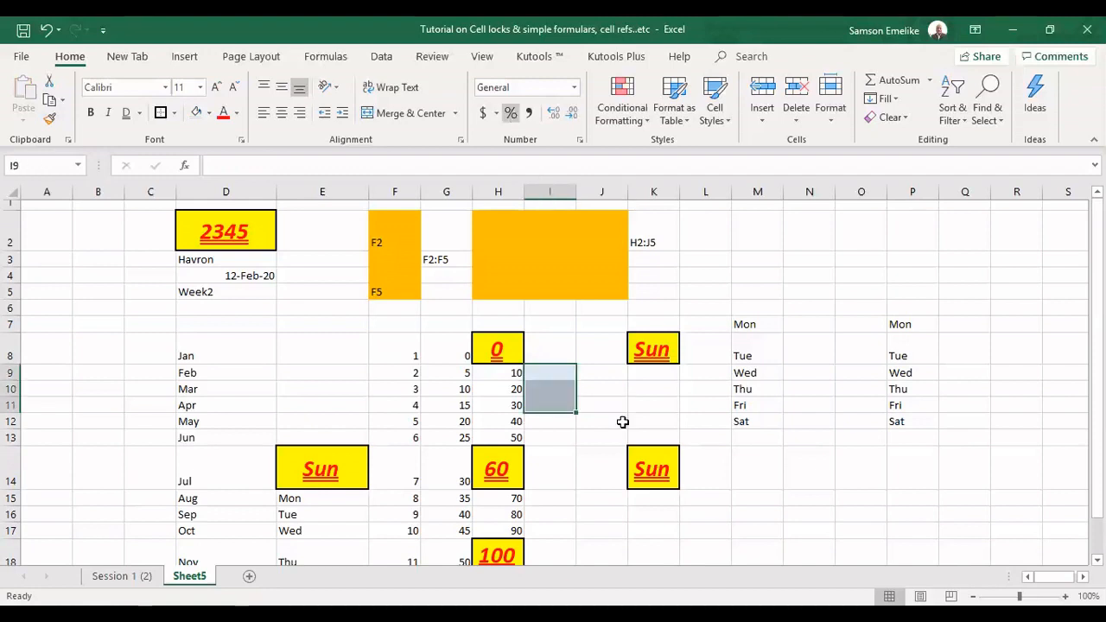
Enter 2222 in the percentage-formatted cell I9
{"action": "left_click", "coordinate": [563, 439]}
{"action": "left_click", "coordinate": [542, 371]}
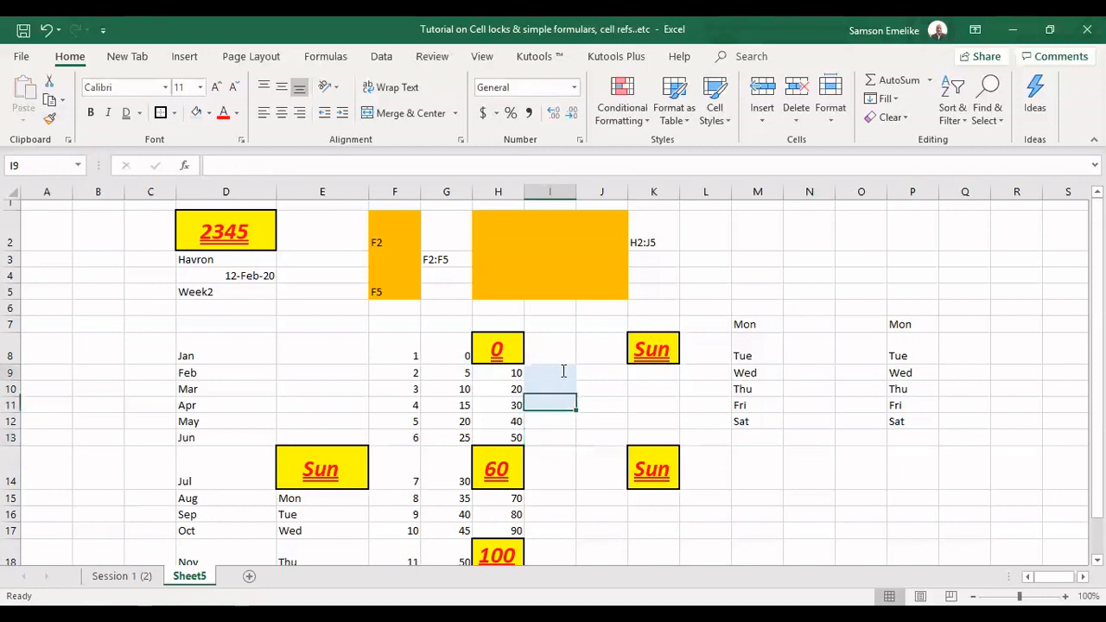
{"action": "type", "text": "2222"}
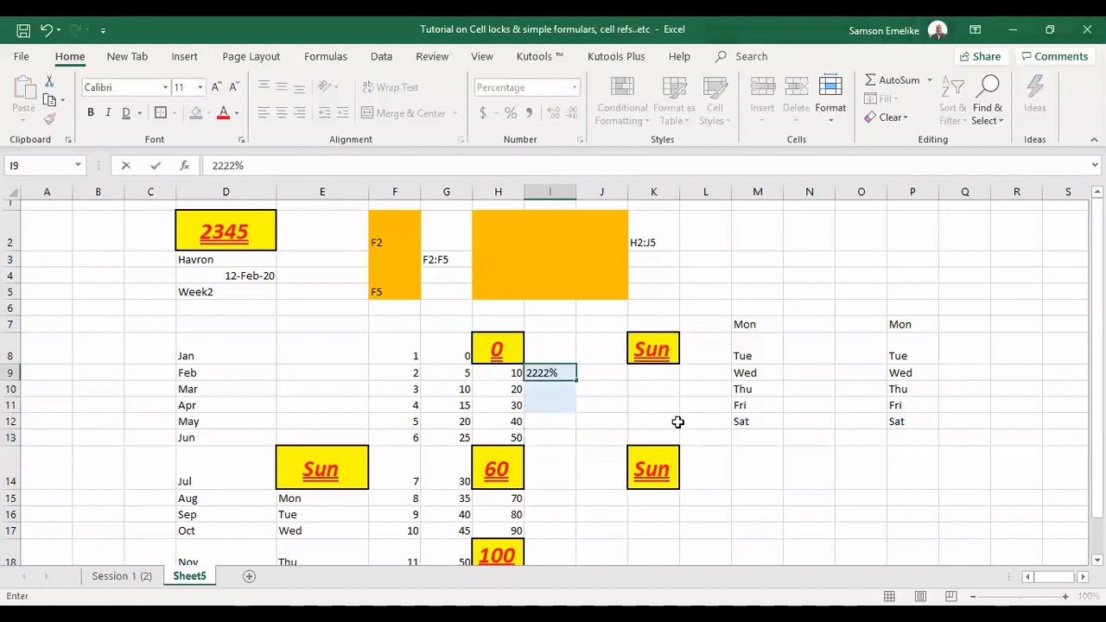
{"action": "key", "text": "Return"}
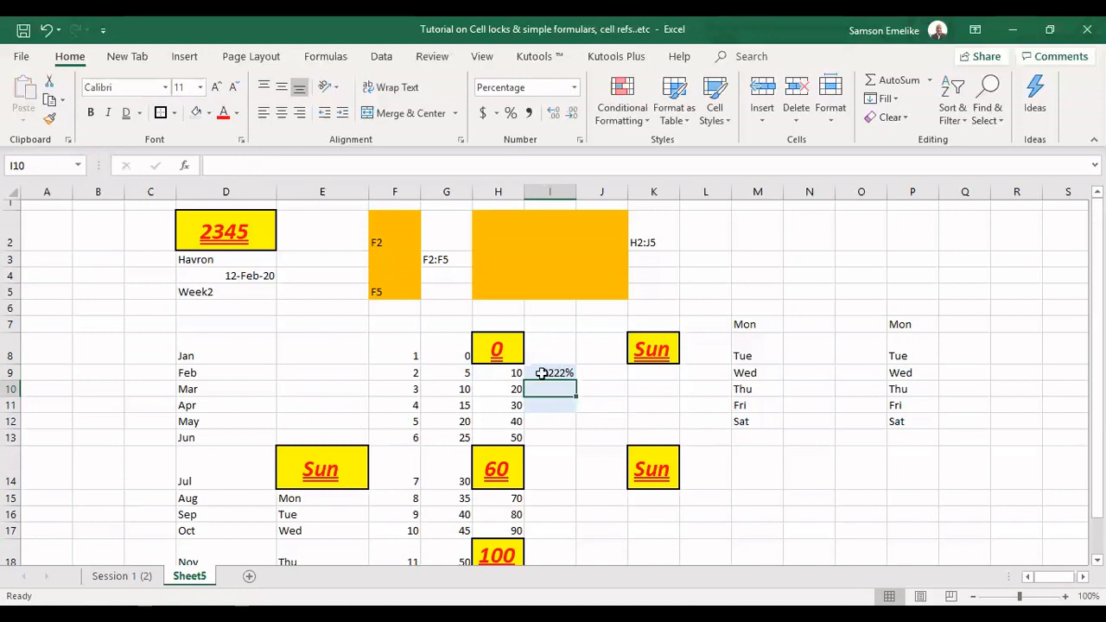
Delete the contents of cell I9 and enter 452 with its percentage format kept
{"action": "key", "text": "Up"}
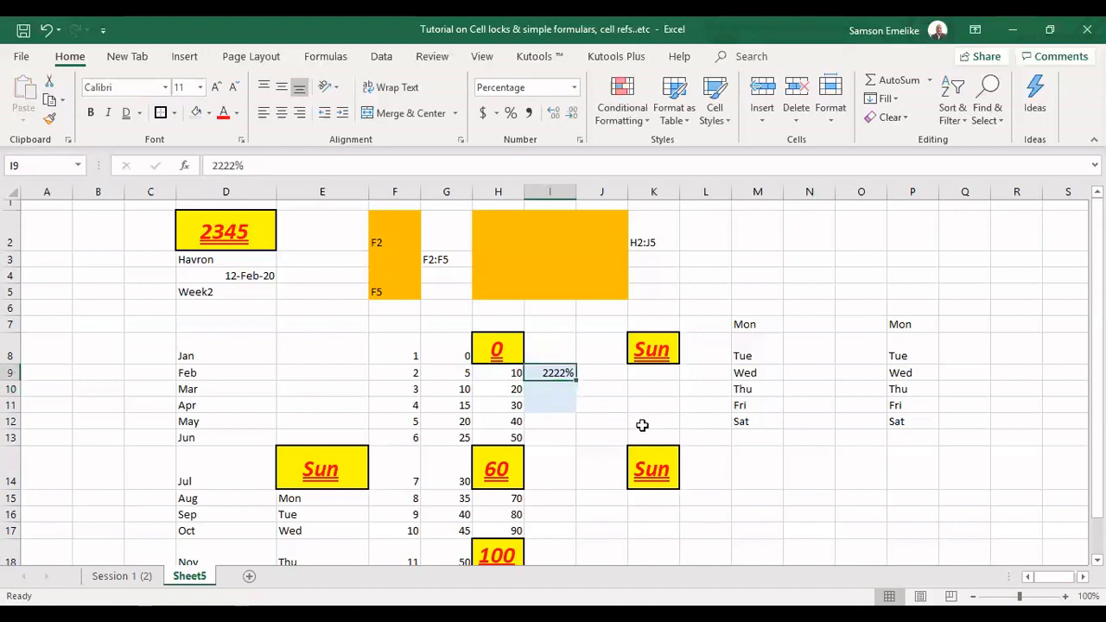
{"action": "key", "text": "Delete"}
{"action": "type", "text": "452"}
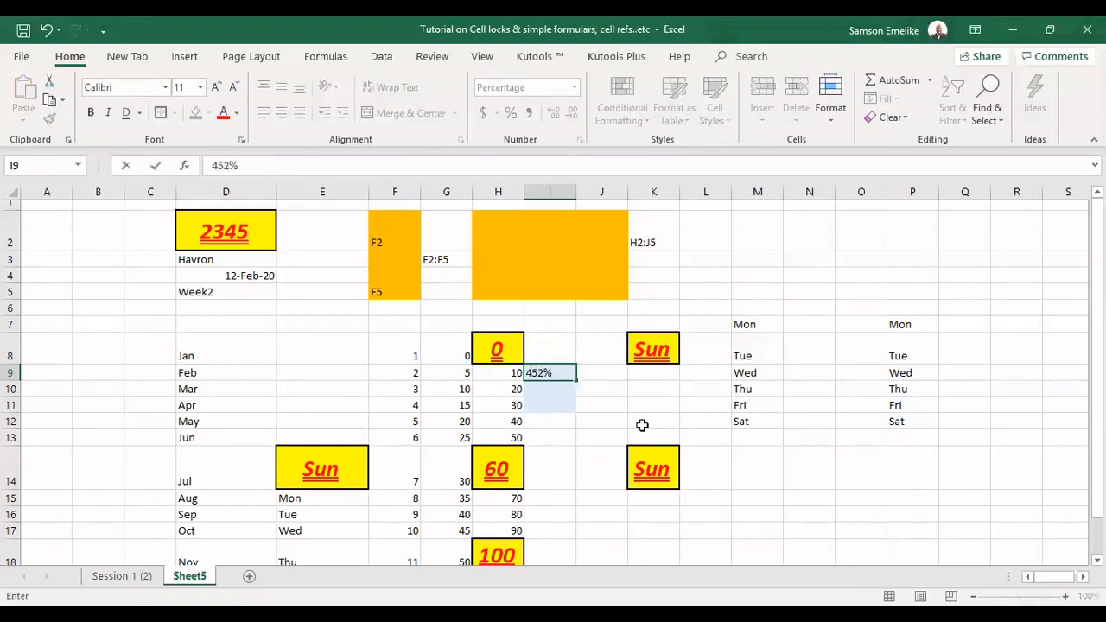
{"action": "key", "text": "Return"}
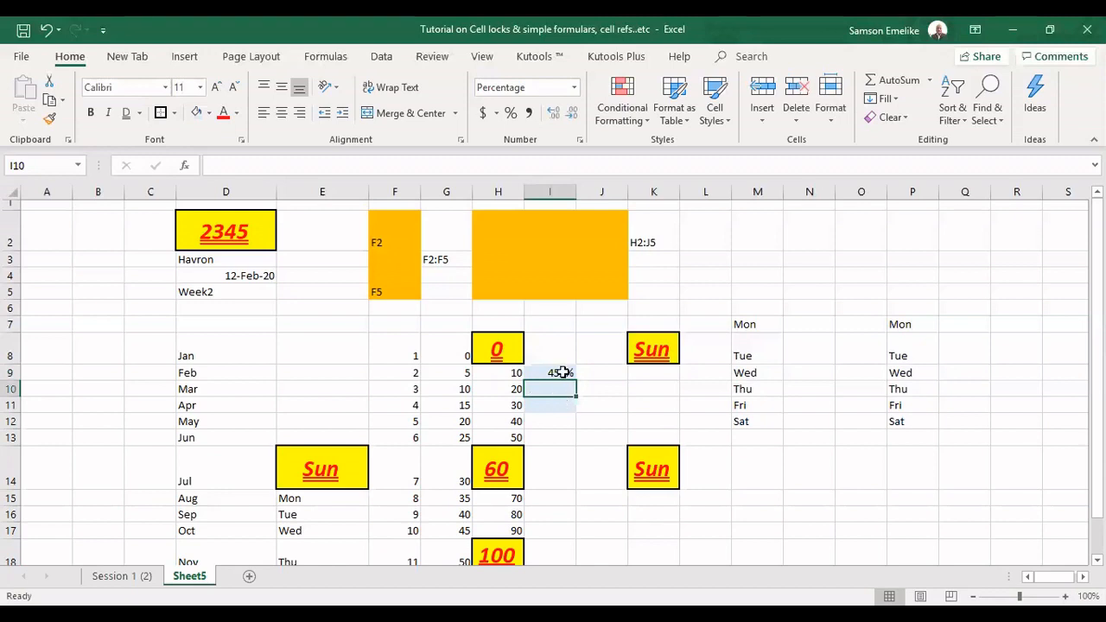
Clear the formats of cell I9 and enter 452 in it as a plain number
{"action": "mouse_move", "coordinate": [563, 372]}
{"action": "left_mouse_down"}
{"action": "mouse_move", "coordinate": [562, 388]}
{"action": "mouse_move", "coordinate": [568, 375]}
{"action": "left_mouse_up"}
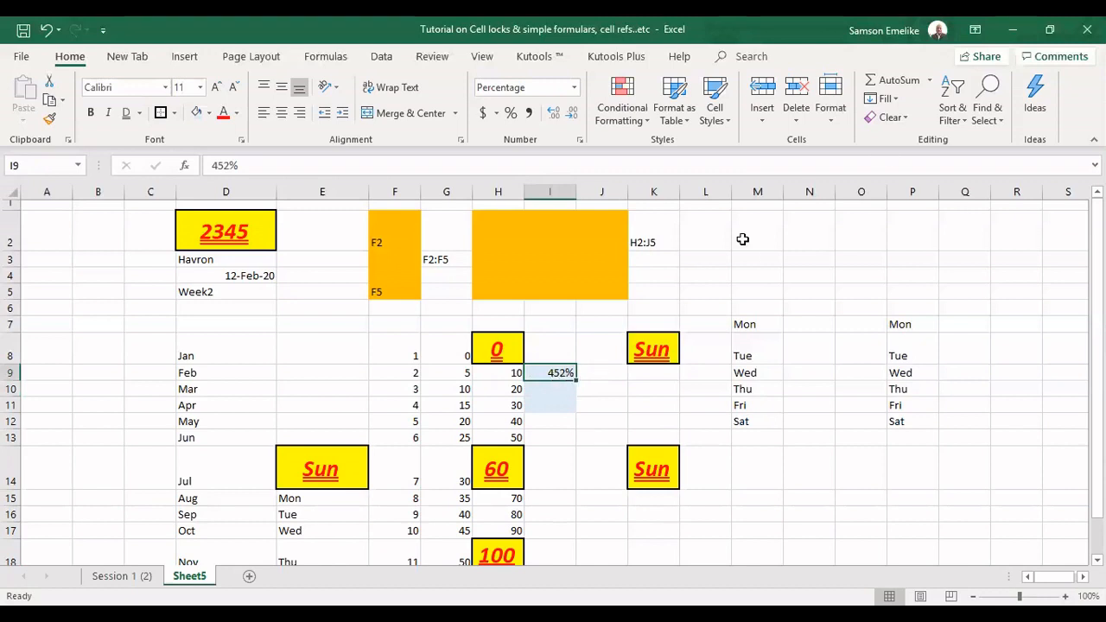
{"action": "left_click", "coordinate": [906, 118]}
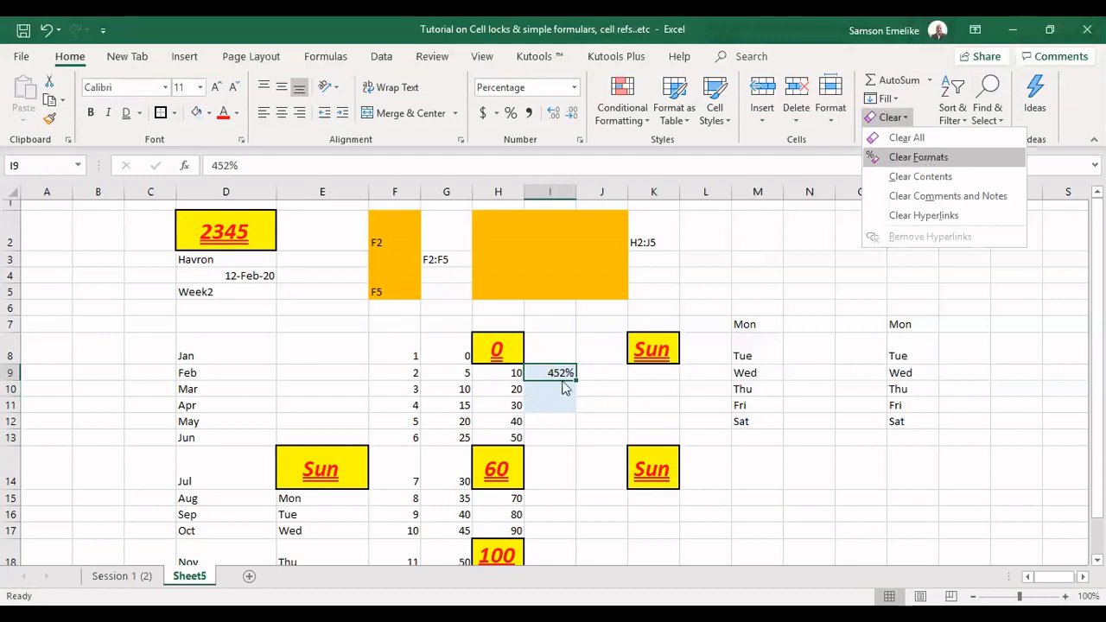
{"action": "left_click", "coordinate": [929, 159]}
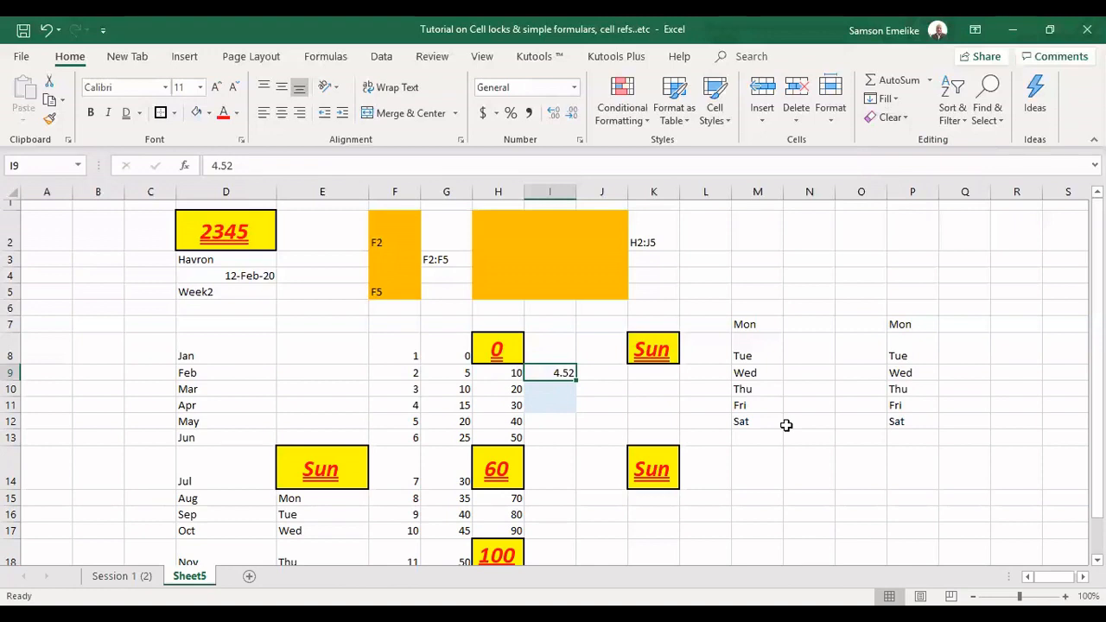
{"action": "type", "text": "4."}
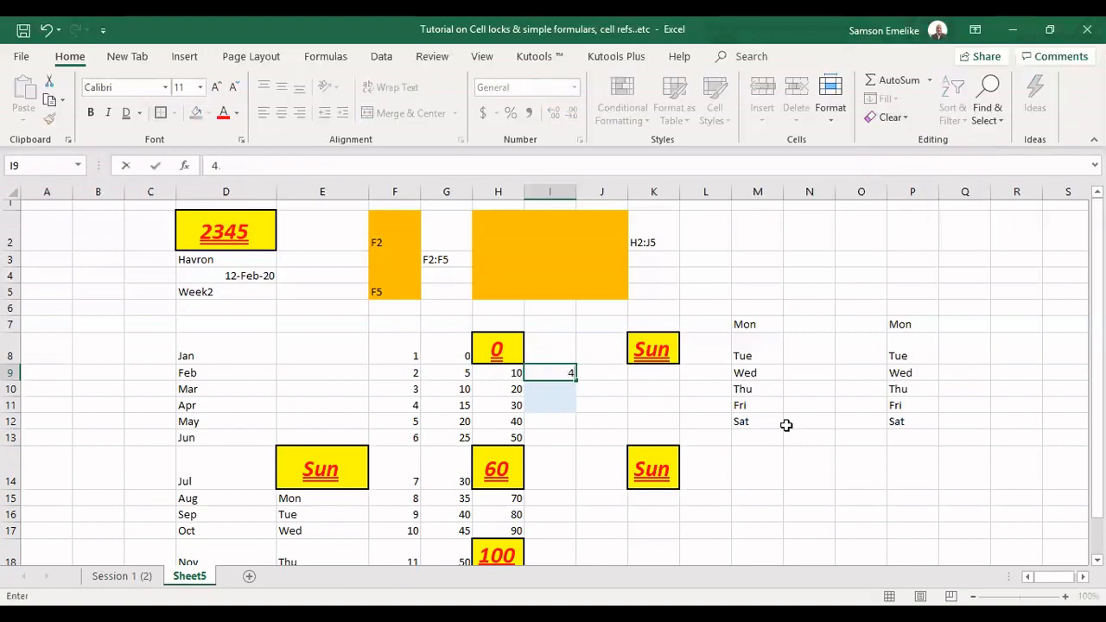
{"action": "type", "text": "52"}
{"action": "key", "text": "Return"}
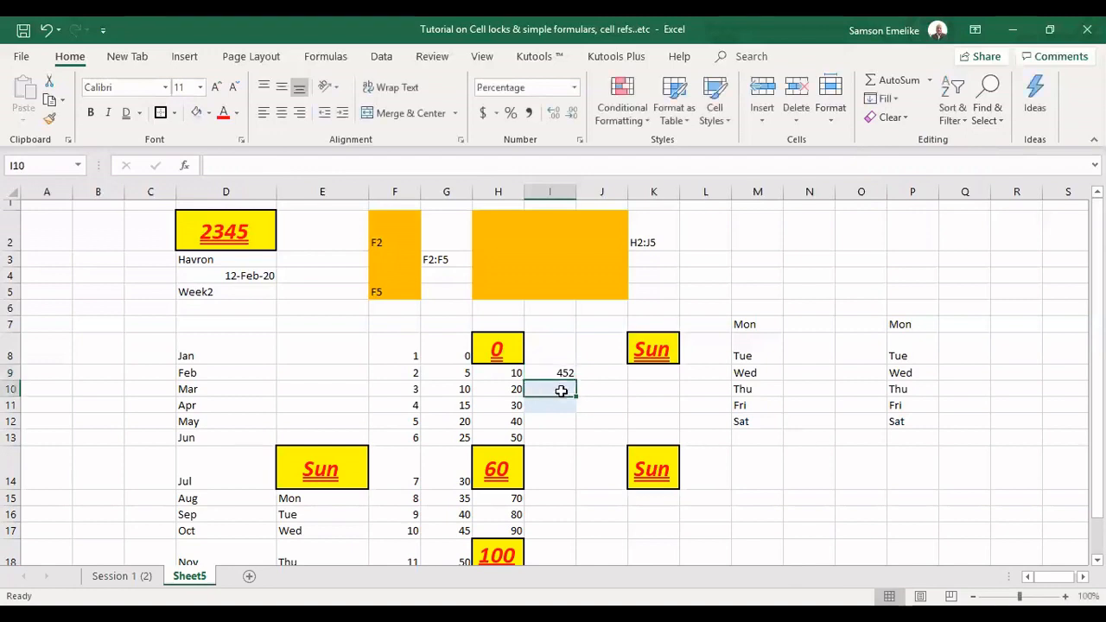
Enter 453 in cell I10 and copy the plain format of I9 onto I10:I11 with Format Painter
{"action": "type", "text": "453"}
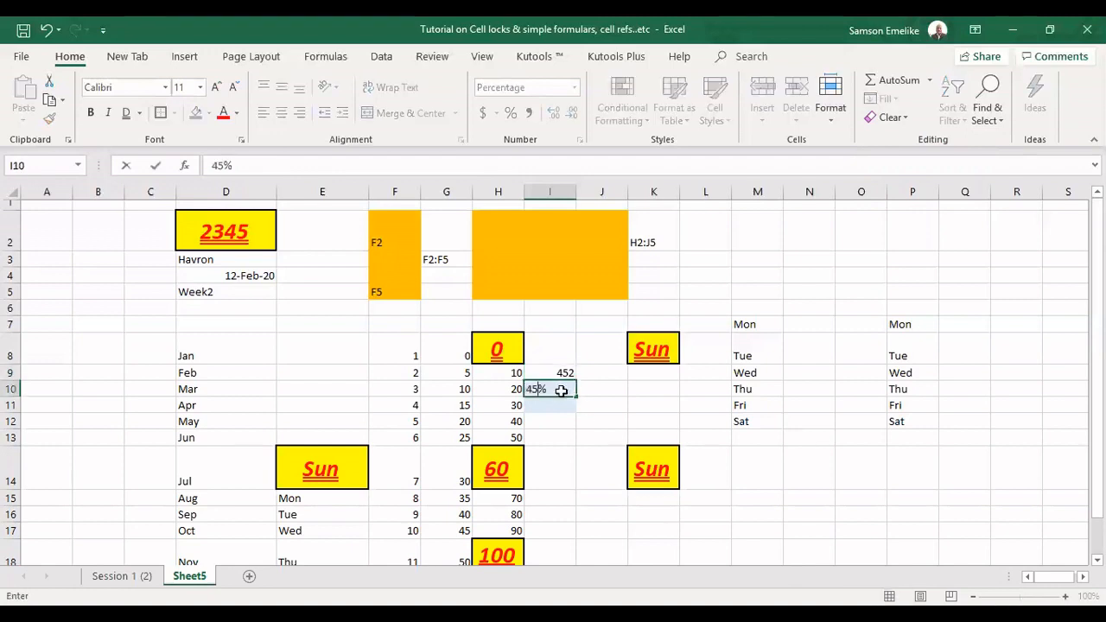
{"action": "key", "text": "Return"}
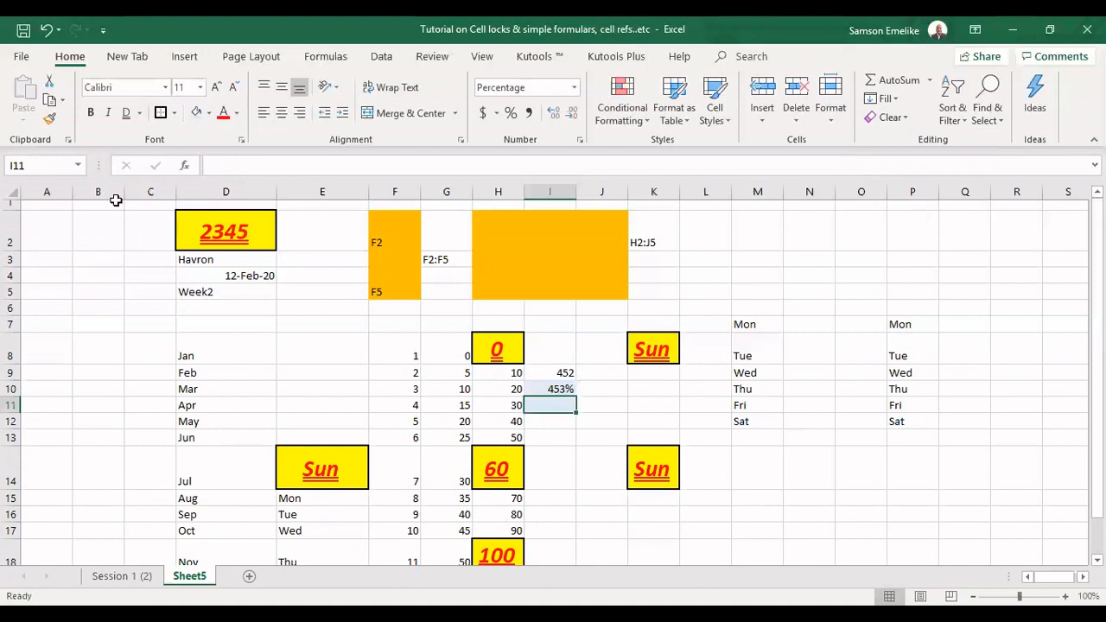
{"action": "left_click", "coordinate": [562, 372]}
{"action": "left_click", "coordinate": [49, 118]}
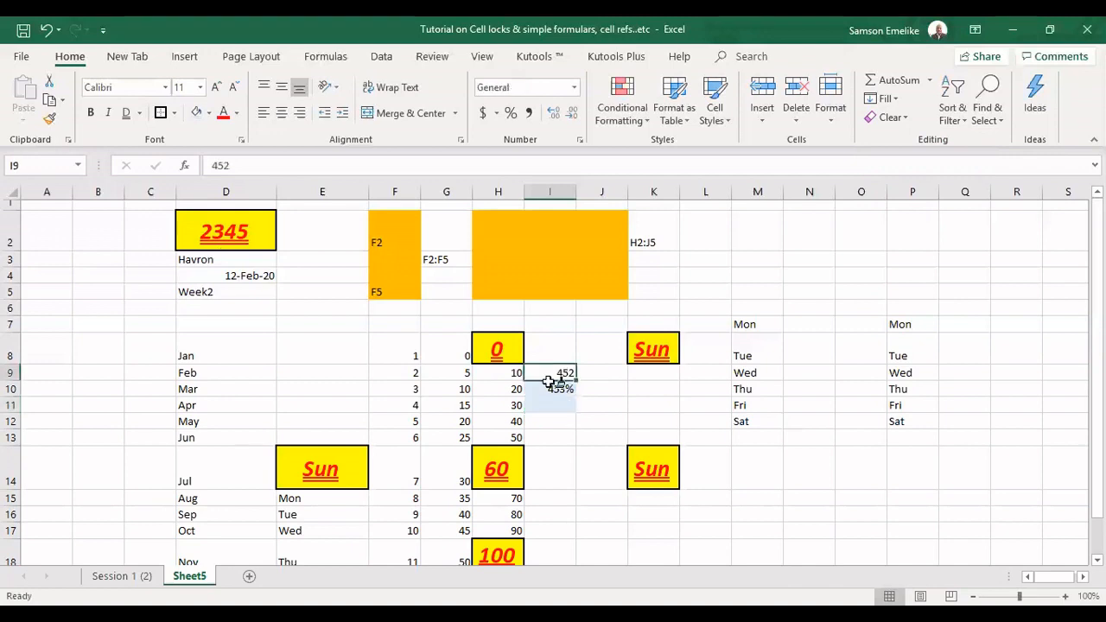
{"action": "left_click_drag", "start_coordinate": [560, 404], "coordinate": [569, 403]}
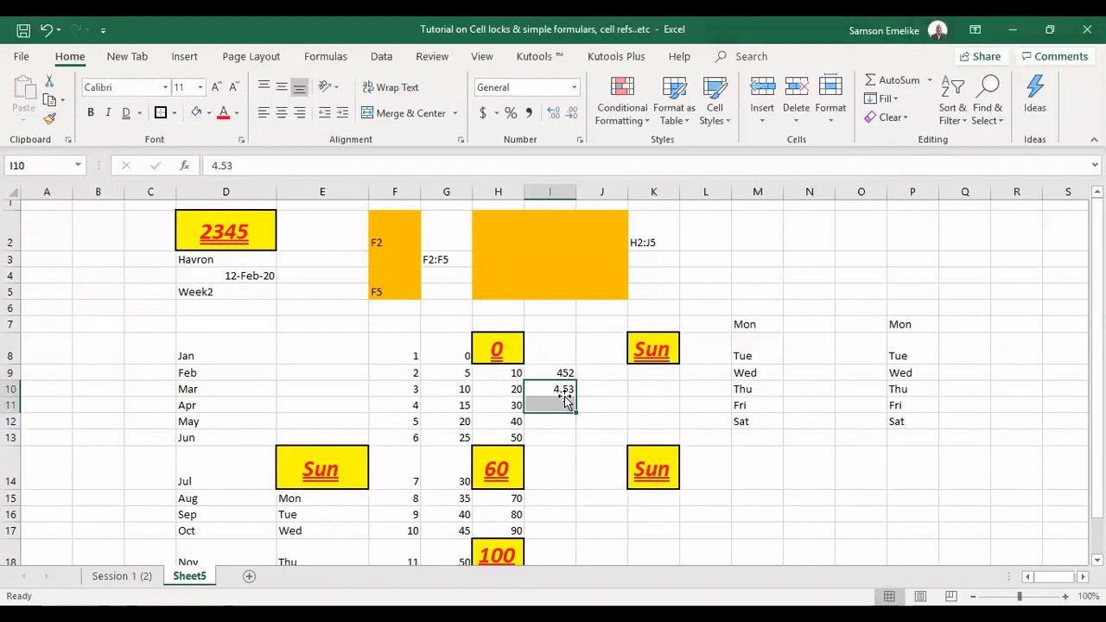
Set cell I10 to 345 and cell I11 to 652
{"action": "left_click", "coordinate": [563, 392]}
{"action": "type", "text": "345"}
{"action": "key", "text": "Return"}
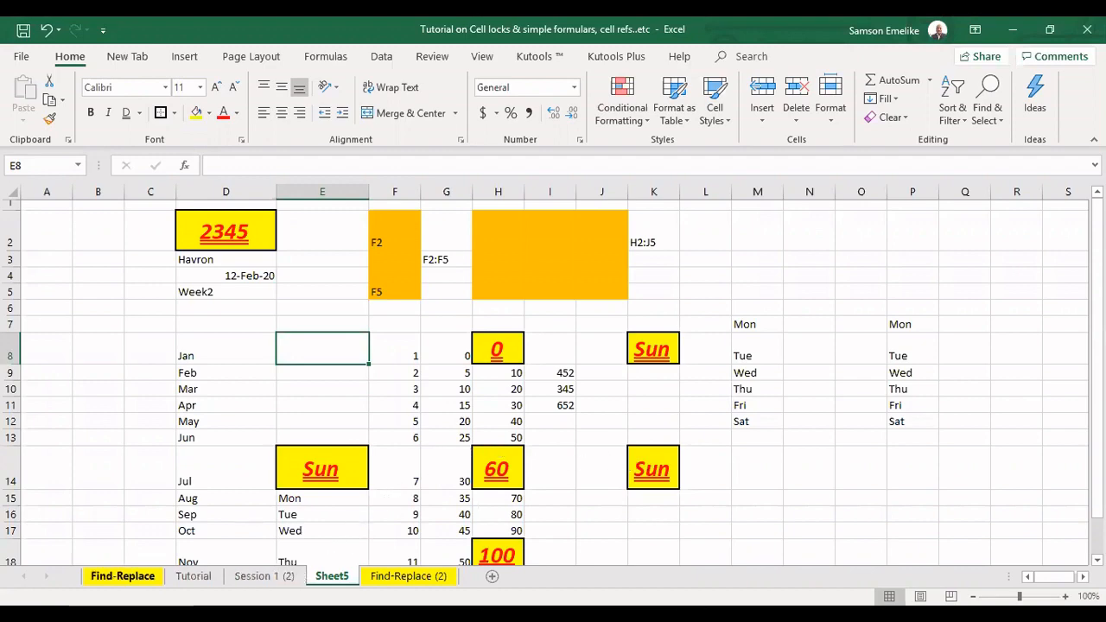
Open the Find-Replace sheet and look through the employee list down to its last rows
{"action": "key", "text": "ctrl+Page_Down"}
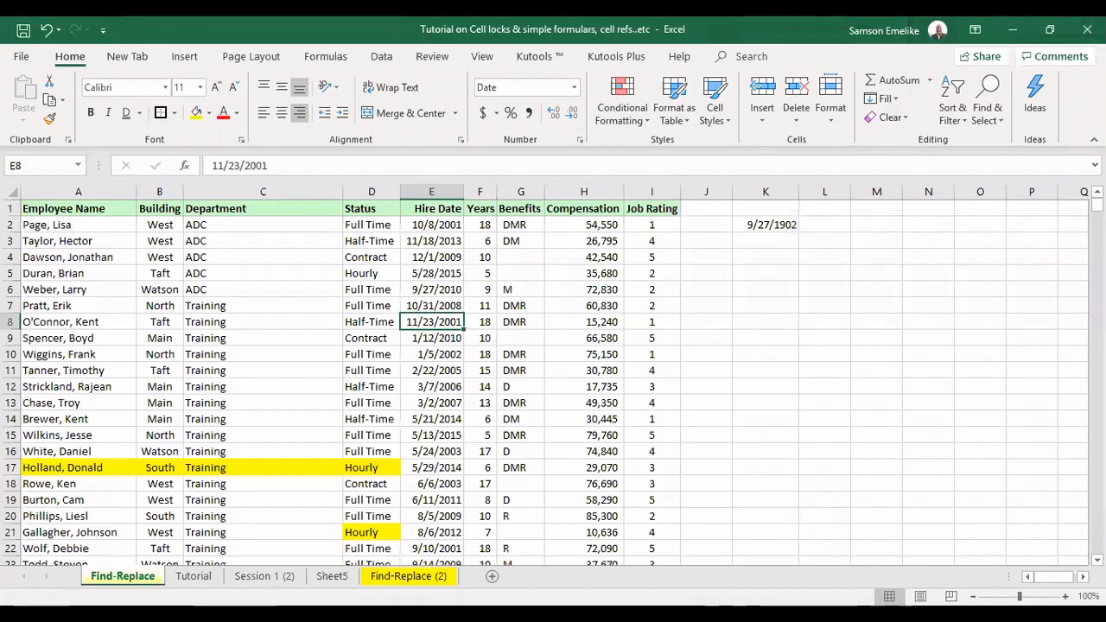
{"action": "scroll", "coordinate": [173, 516], "scroll_direction": "down", "scroll_amount": 7}
{"action": "scroll", "coordinate": [178, 506], "scroll_direction": "up", "scroll_amount": 8}
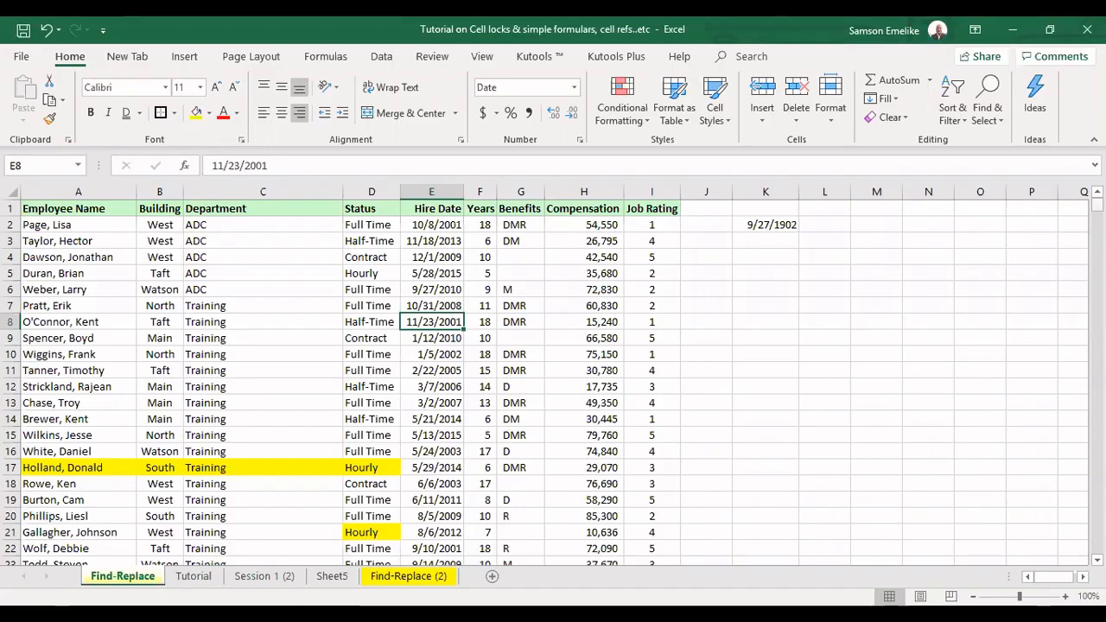
{"action": "left_click_drag", "start_coordinate": [1097, 205], "coordinate": [1097, 546]}
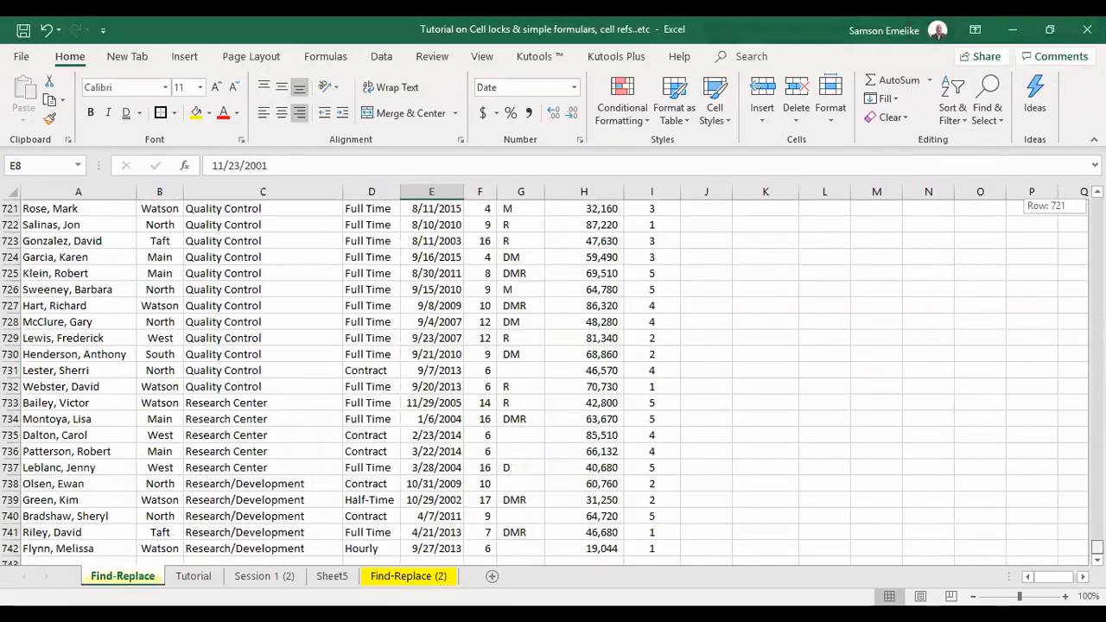
{"action": "left_click_drag", "start_coordinate": [1097, 546], "coordinate": [1097, 205]}
{"action": "left_click_drag", "start_coordinate": [948, 234], "coordinate": [954, 263]}
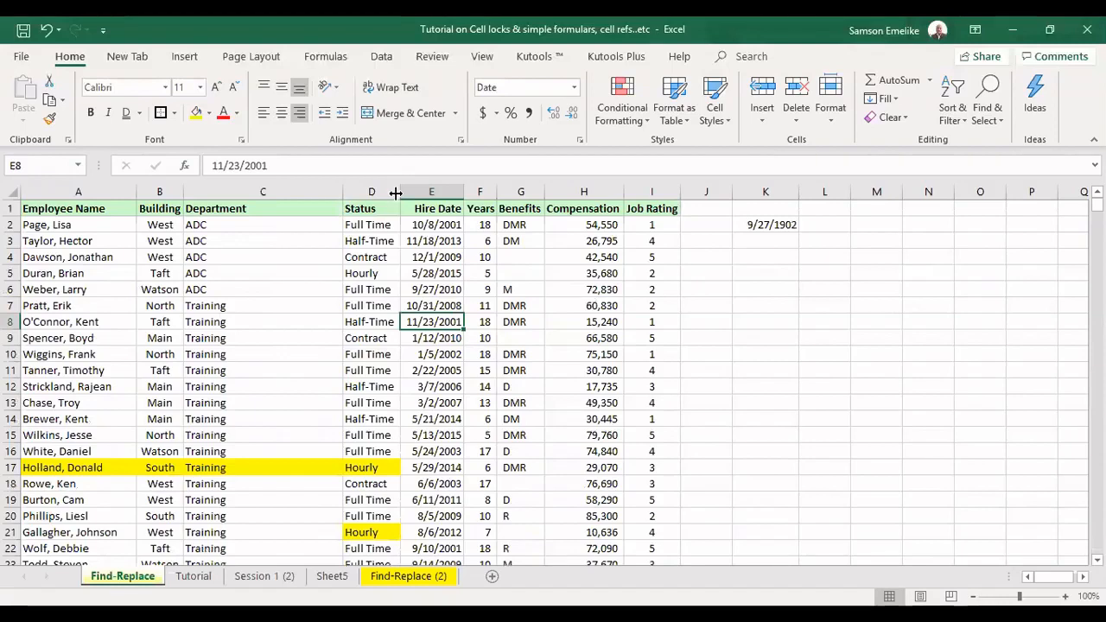
Widen the Status column D slightly and point out the Contract entries in D4 and D9
{"action": "left_click_drag", "start_coordinate": [395, 193], "coordinate": [407, 299]}
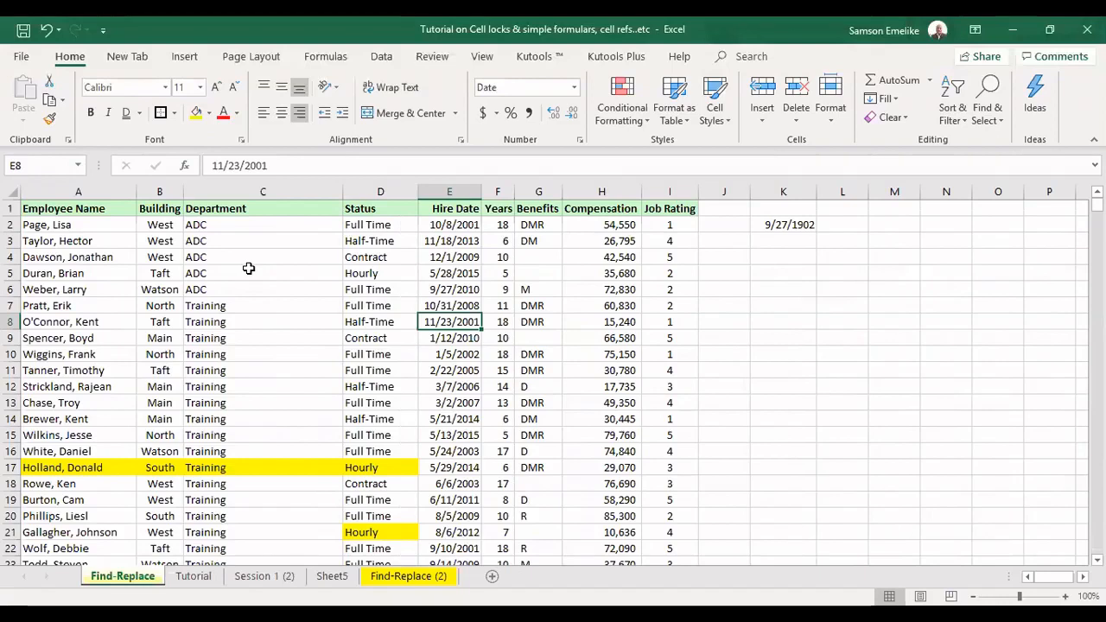
{"action": "left_click", "coordinate": [368, 257]}
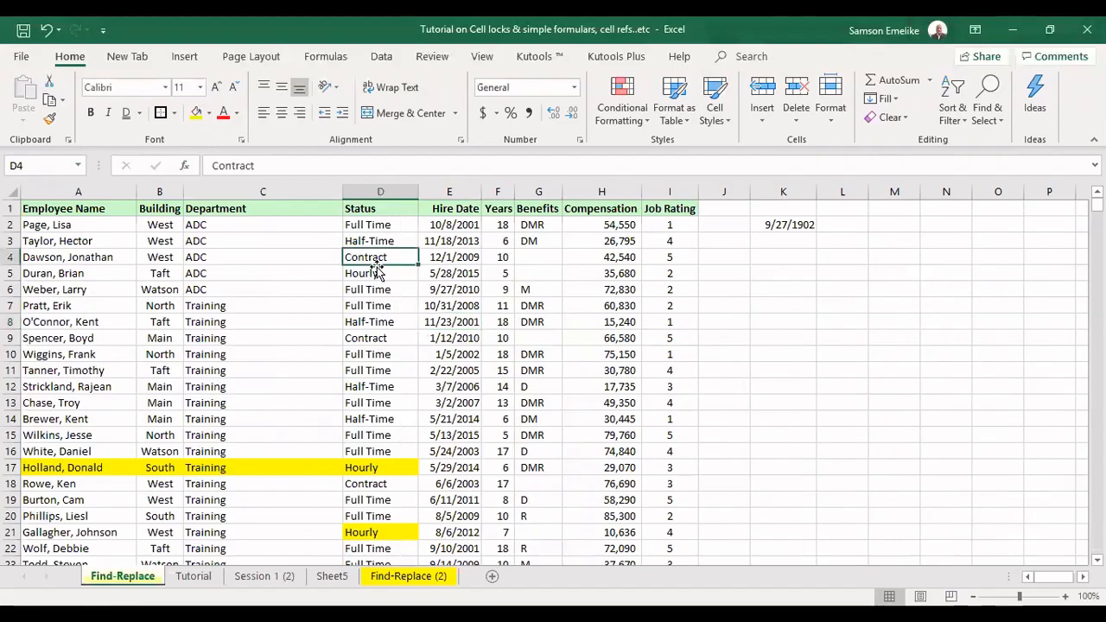
{"action": "left_click", "coordinate": [389, 340]}
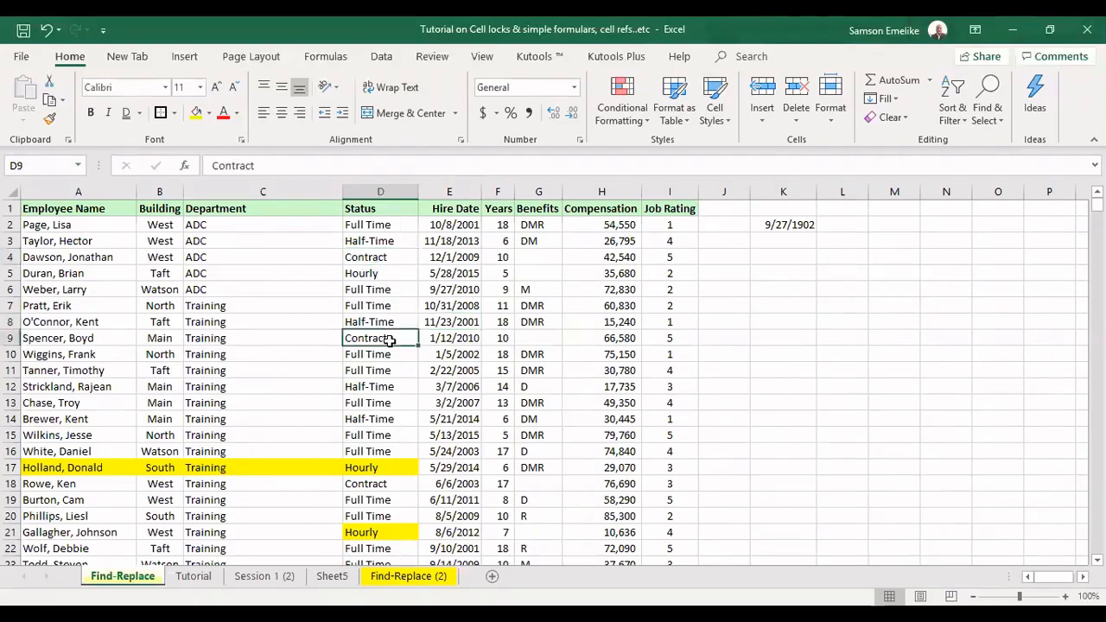
{"action": "left_click", "coordinate": [365, 256]}
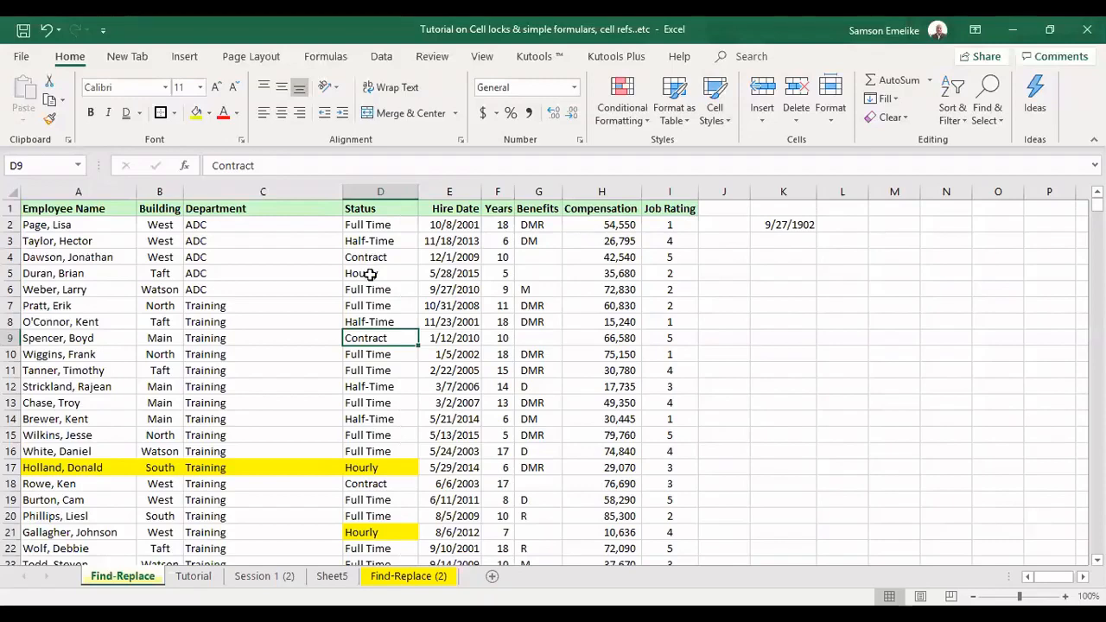
{"action": "left_click", "coordinate": [381, 338]}
Select the Status column and find all cells in it containing Contract
{"action": "left_click", "coordinate": [382, 185]}
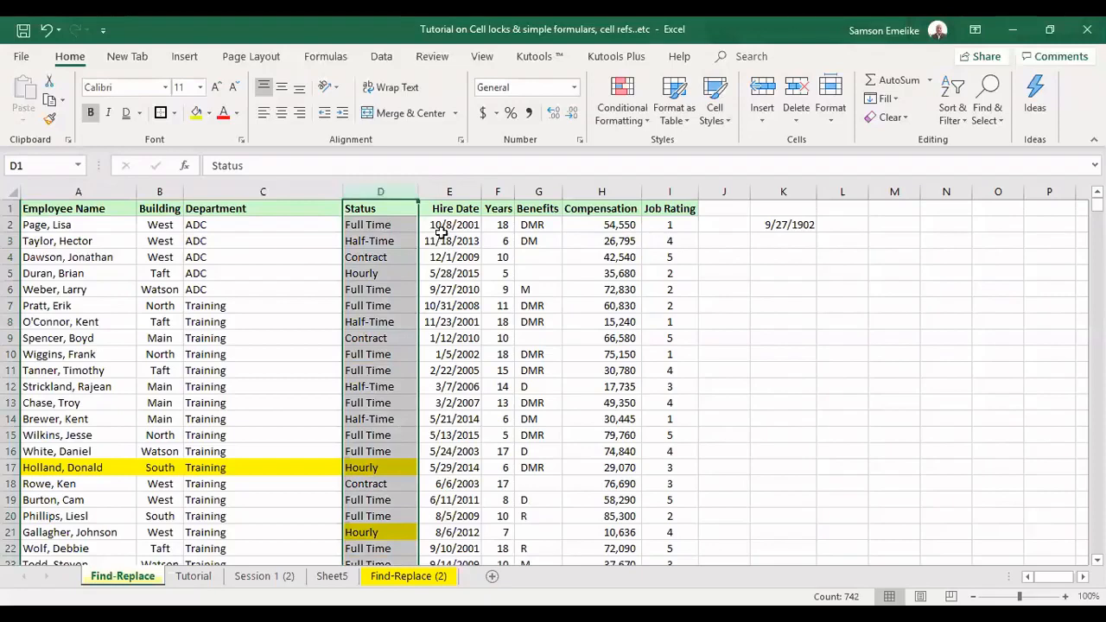
{"action": "key", "text": "ctrl+f"}
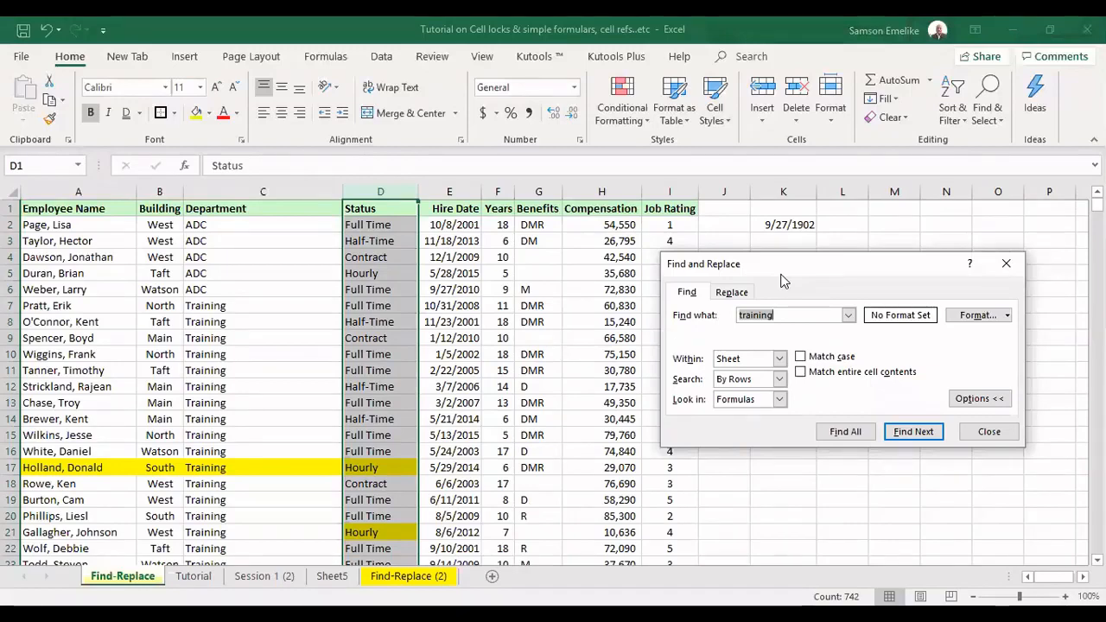
{"action": "type", "text": "Contract"}
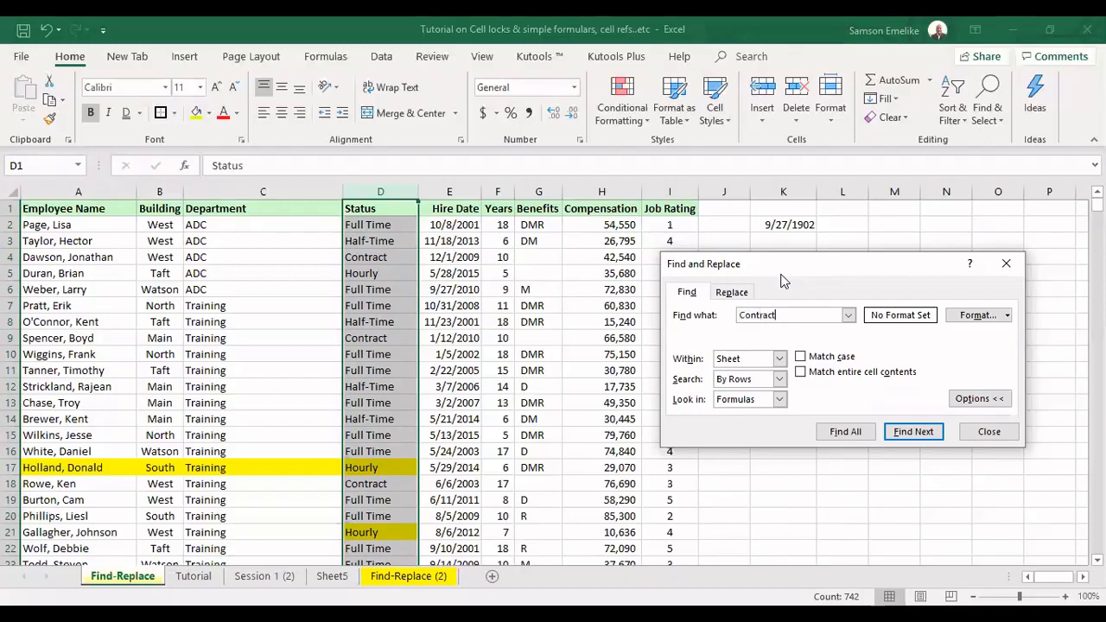
{"action": "left_click", "coordinate": [846, 434]}
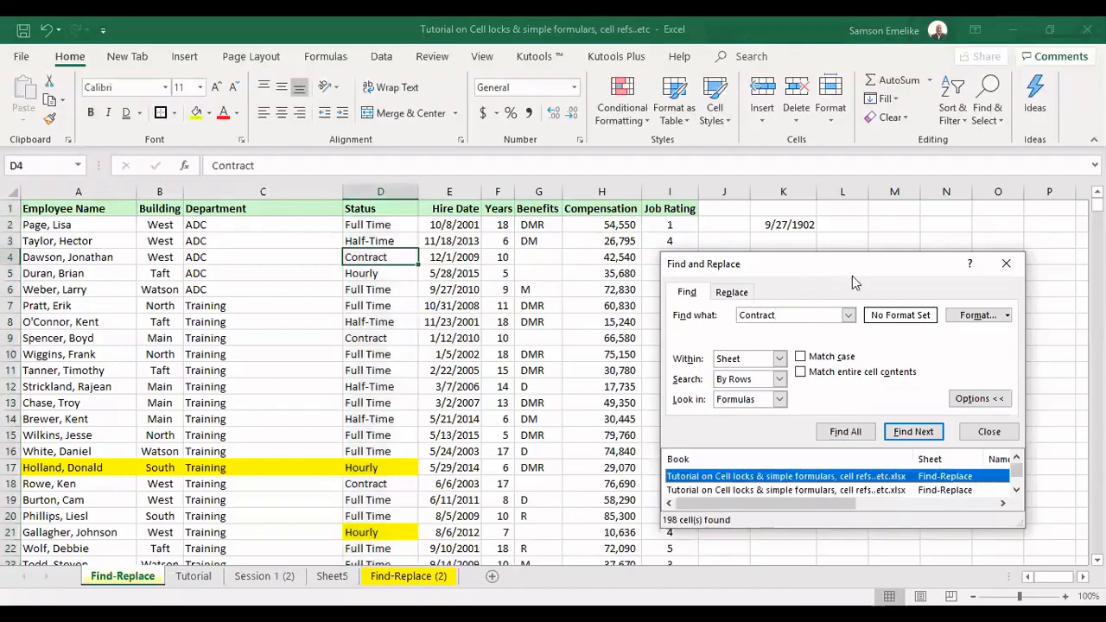
Enlarge the search results list, go to the Contract match in D693, and review the listed matches
{"action": "left_click_drag", "start_coordinate": [852, 275], "coordinate": [858, 202]}
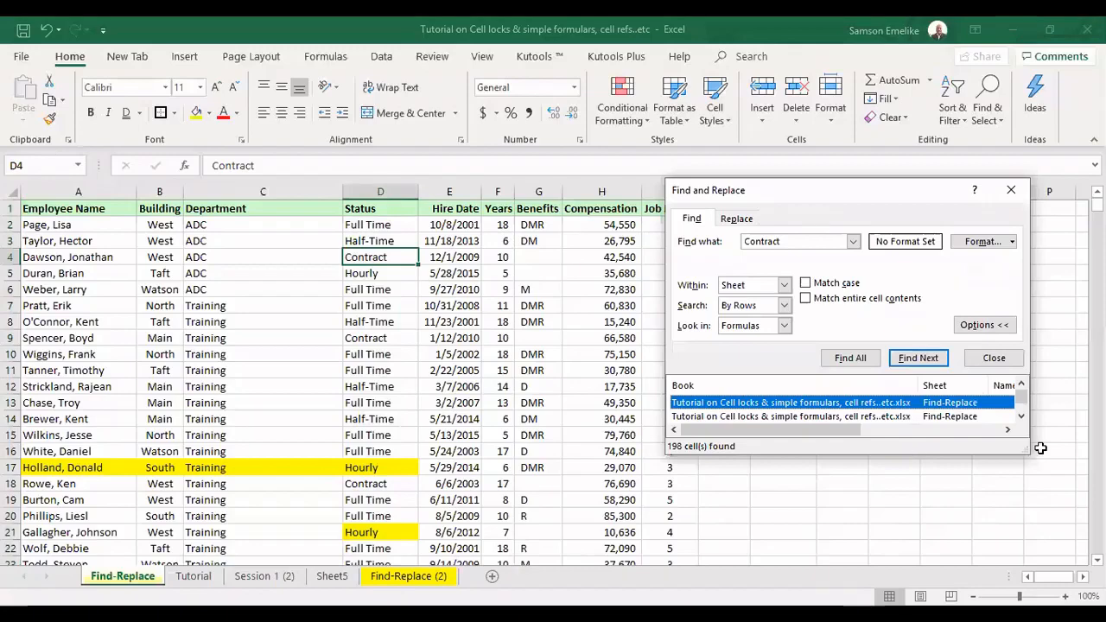
{"action": "left_click_drag", "start_coordinate": [1027, 450], "coordinate": [1029, 572]}
{"action": "left_click_drag", "start_coordinate": [1021, 402], "coordinate": [1021, 418]}
{"action": "left_click_drag", "start_coordinate": [1026, 467], "coordinate": [1022, 523]}
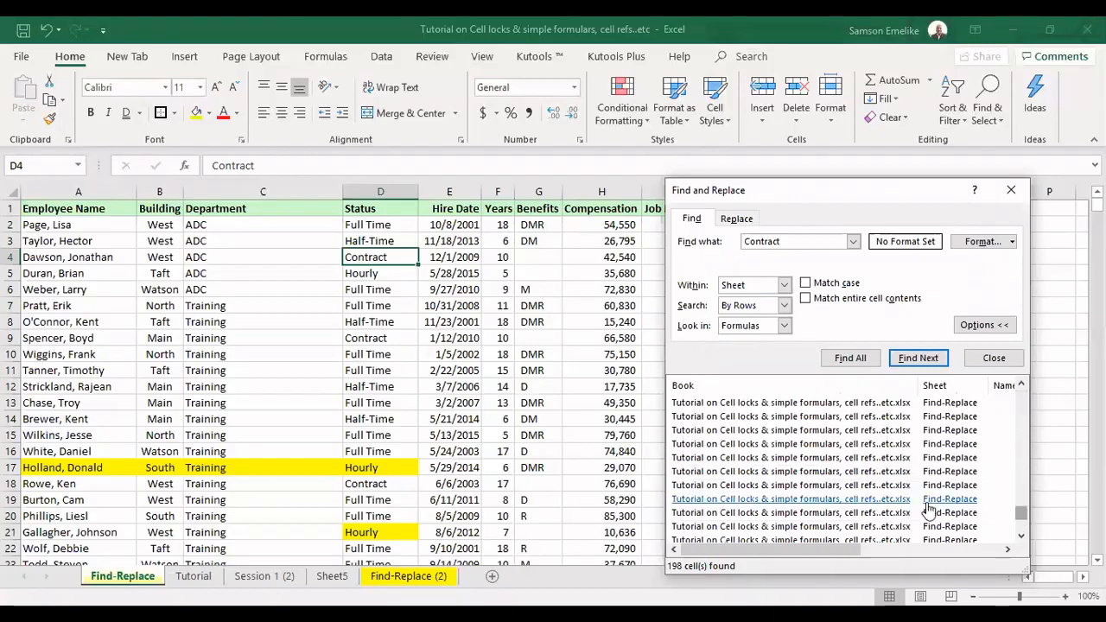
{"action": "left_click", "coordinate": [860, 499]}
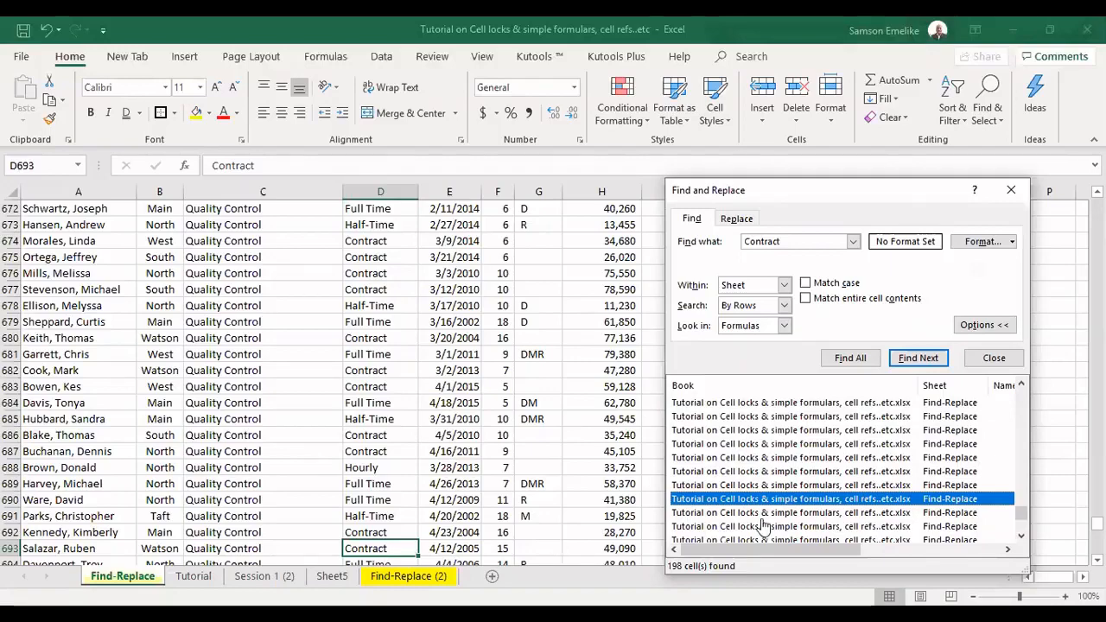
{"action": "scroll", "coordinate": [853, 394], "scroll_direction": "up", "scroll_amount": 14}
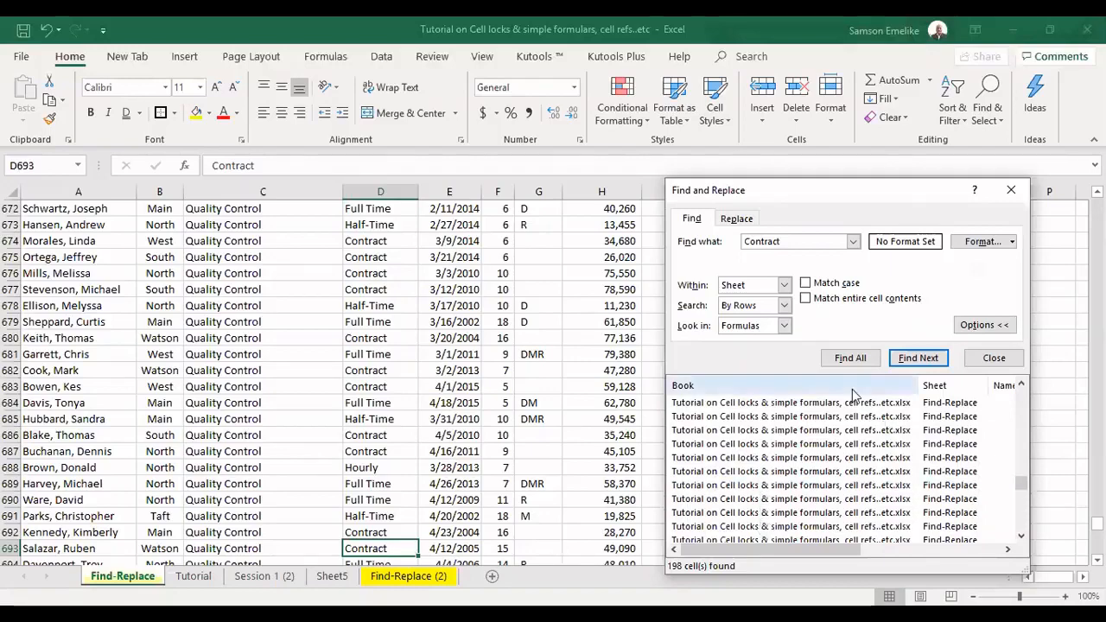
{"action": "scroll", "coordinate": [828, 413], "scroll_direction": "up", "scroll_amount": 14}
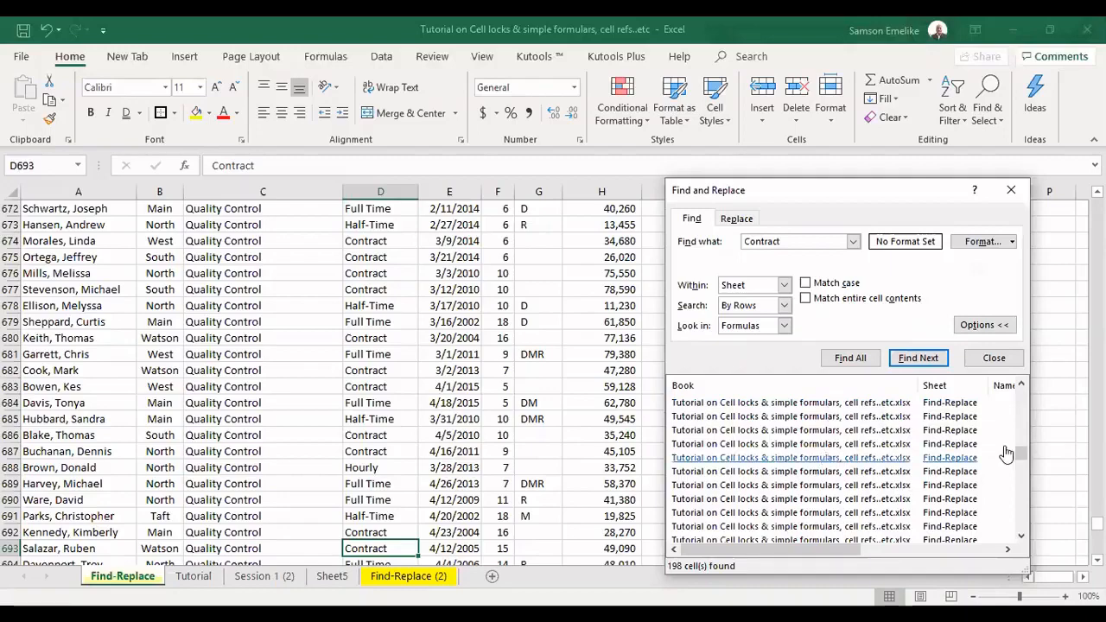
{"action": "left_click_drag", "start_coordinate": [1020, 454], "coordinate": [1026, 393]}
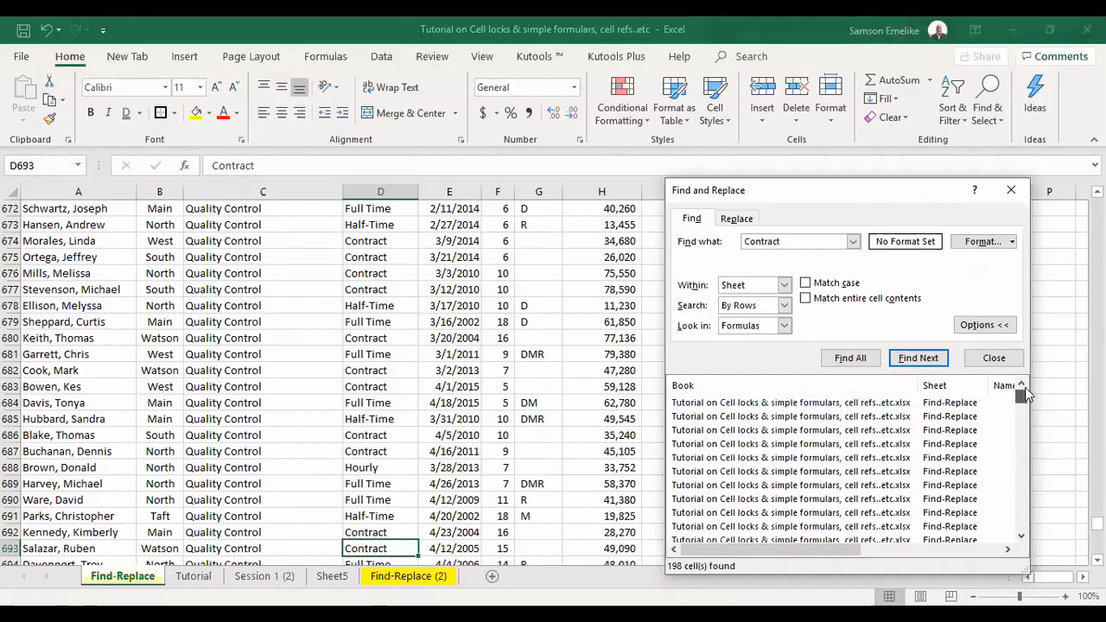
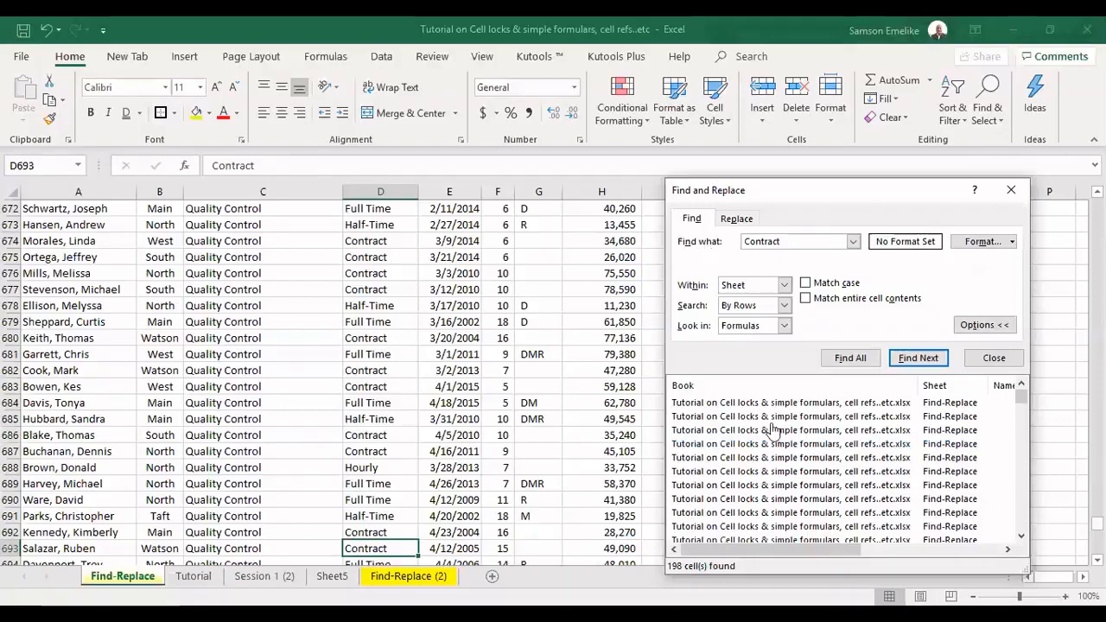
Replace every Contract entry with Full Time across the Find-Replace sheet and return to the start of the employee list
{"action": "left_click", "coordinate": [736, 221]}
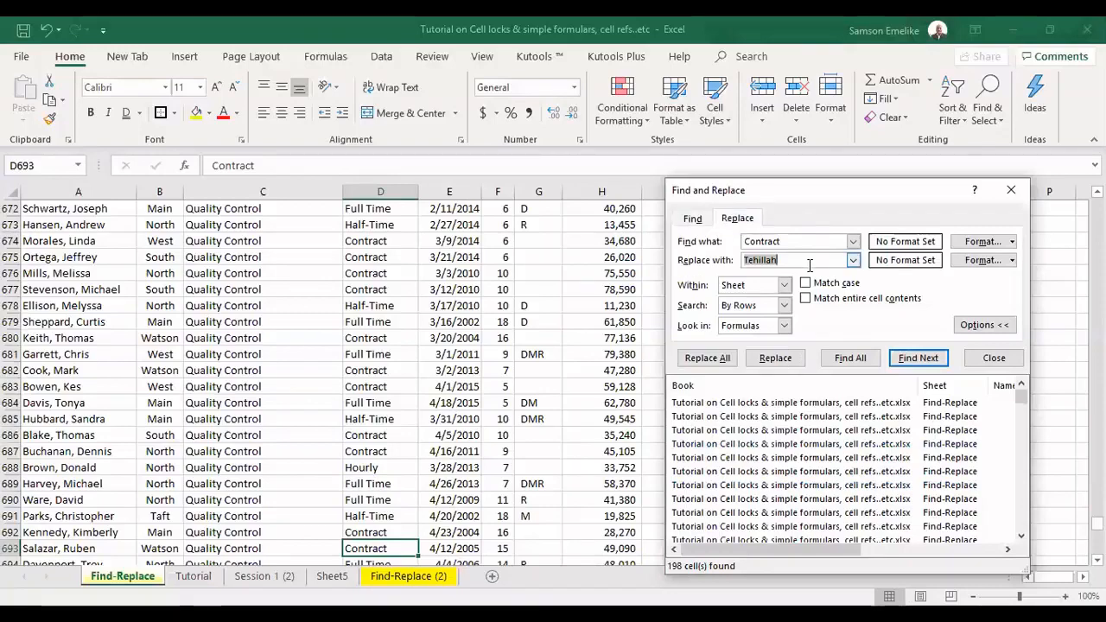
{"action": "type", "text": "Full Time"}
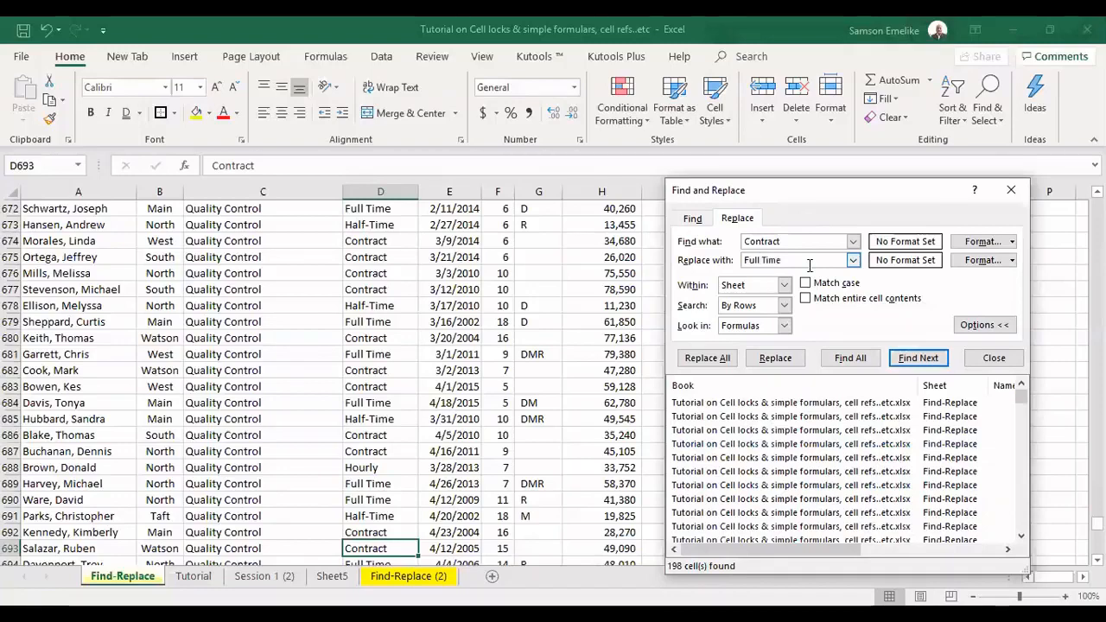
{"action": "left_click", "coordinate": [718, 361]}
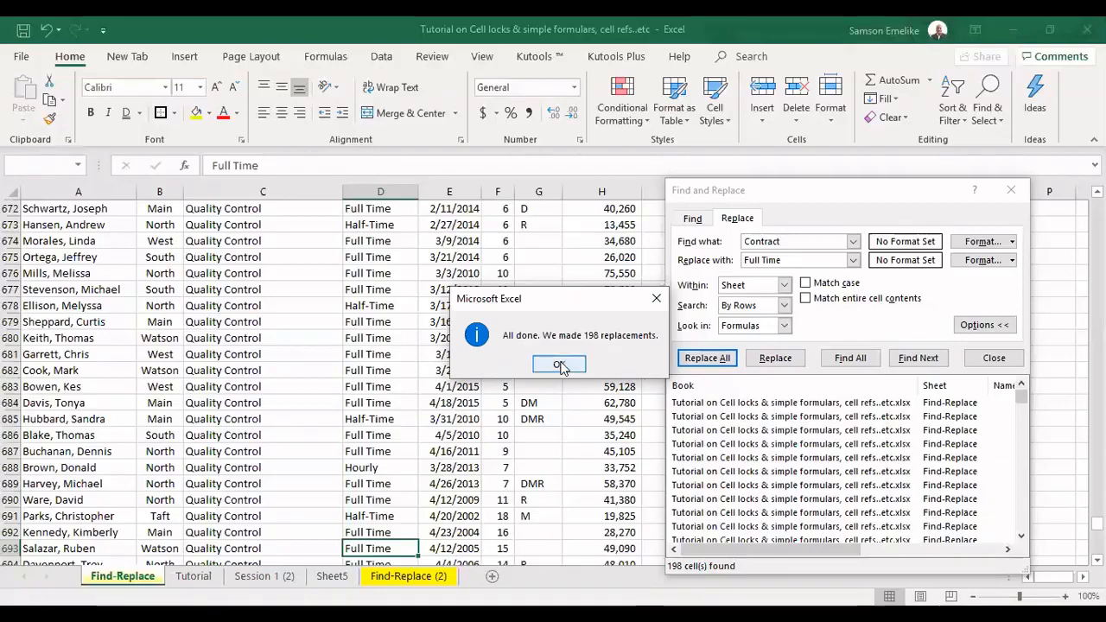
{"action": "key", "text": "Return"}
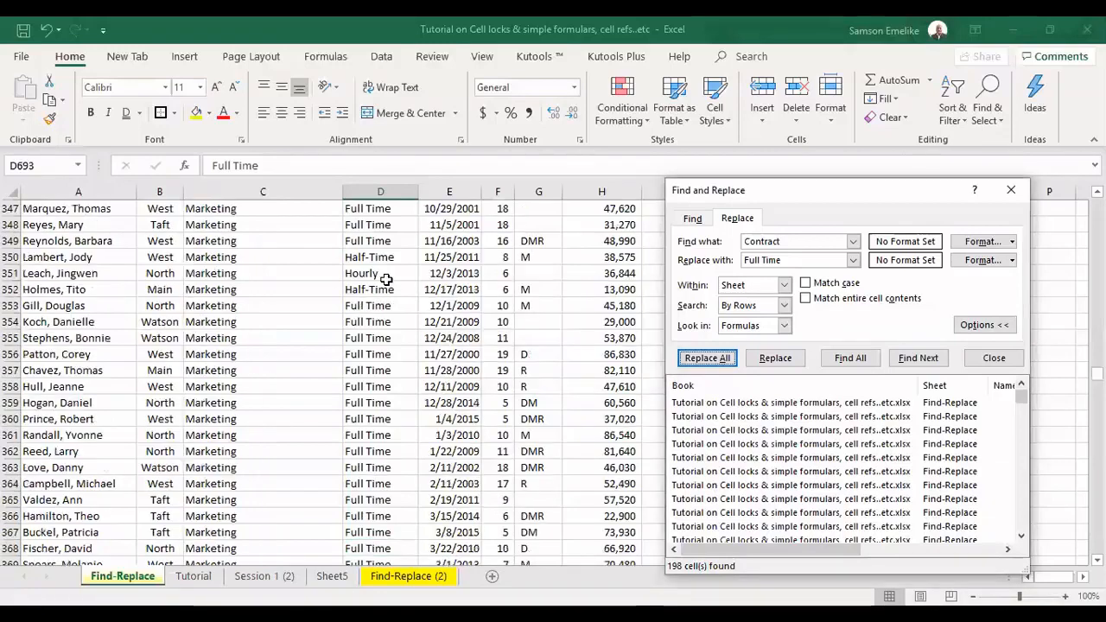
{"action": "scroll", "coordinate": [386, 279], "scroll_direction": "up", "scroll_amount": 20}
{"action": "scroll", "coordinate": [382, 257], "scroll_direction": "up", "scroll_amount": 12}
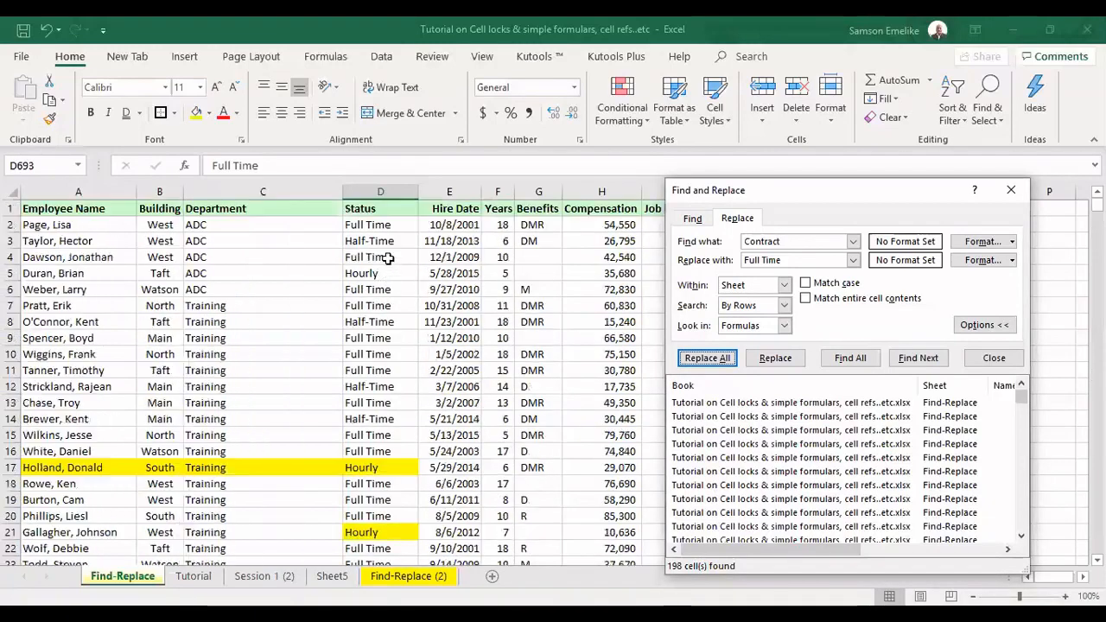
Select the Status column, close Find and Replace, and delete the stray date in K2
{"action": "left_click", "coordinate": [379, 190]}
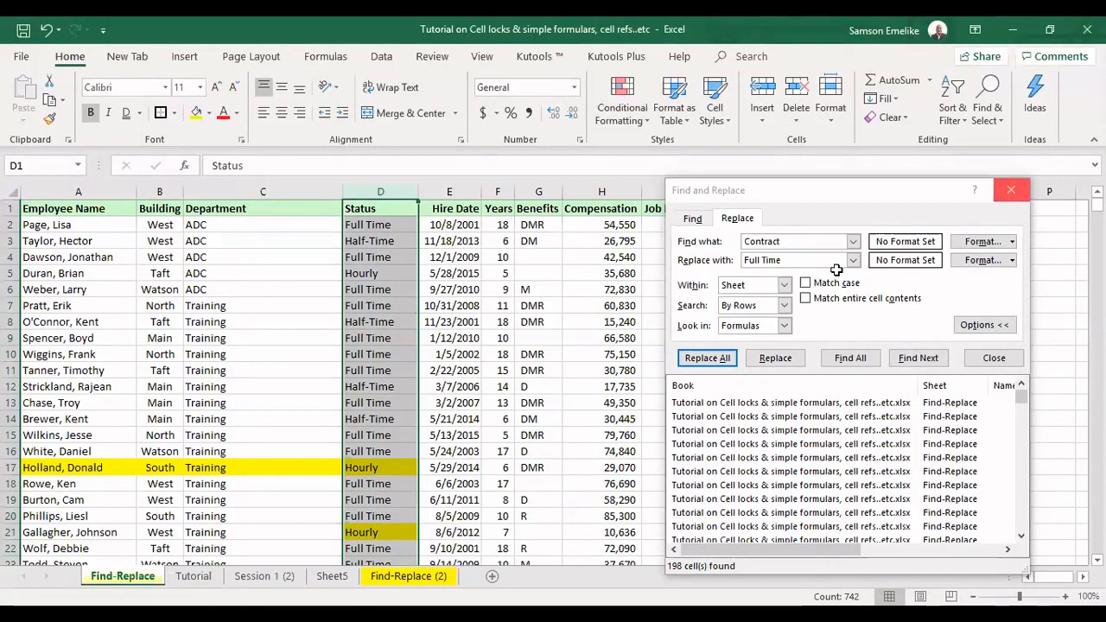
{"action": "key", "text": "Escape"}
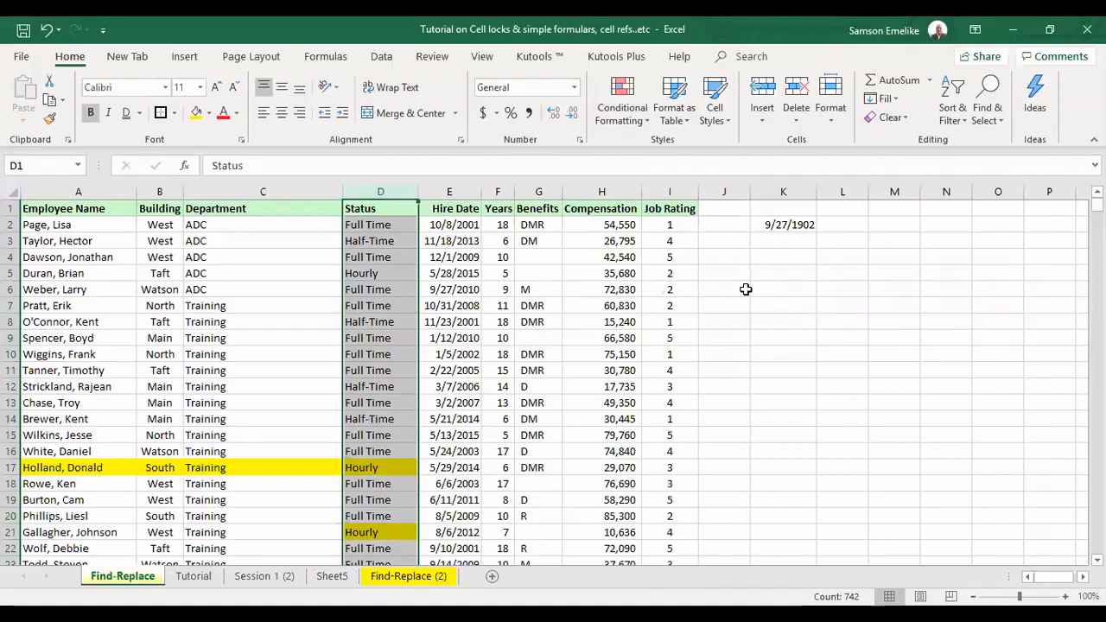
{"action": "left_click", "coordinate": [786, 225]}
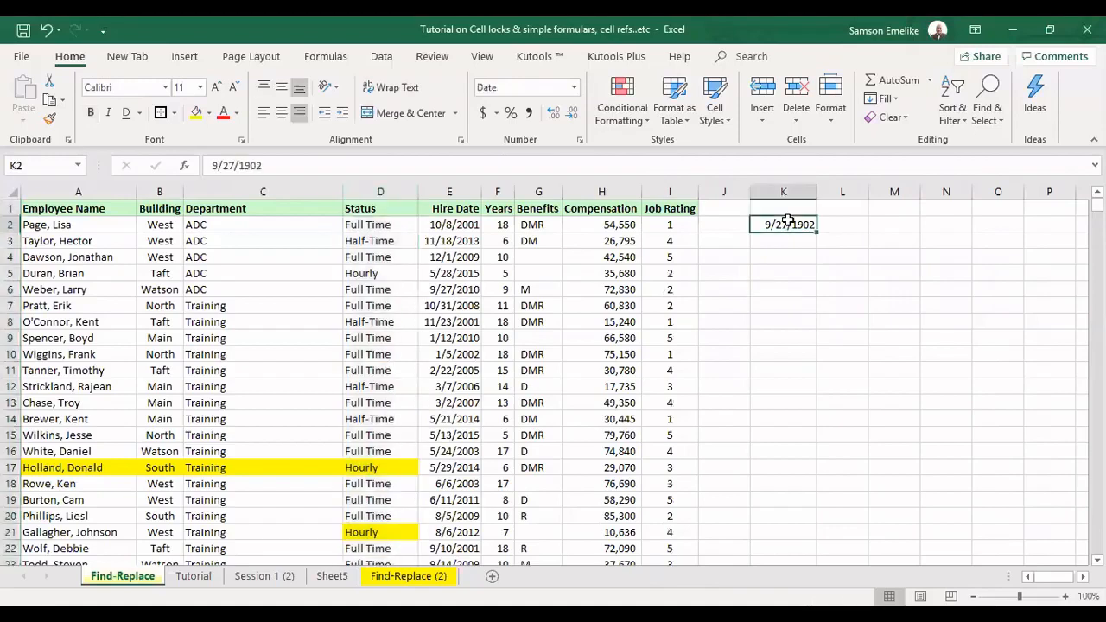
{"action": "key", "text": "Delete"}
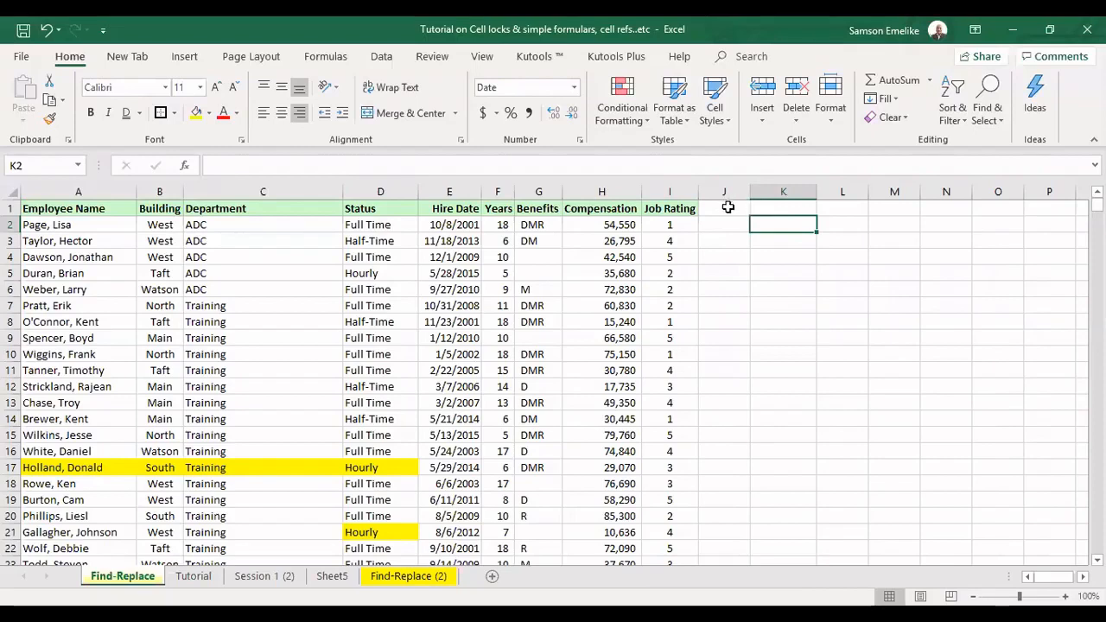
Enter Honour in J2 alongside the first ADC department row, correcting its spelling
{"action": "left_click_drag", "start_coordinate": [207, 226], "coordinate": [211, 288]}
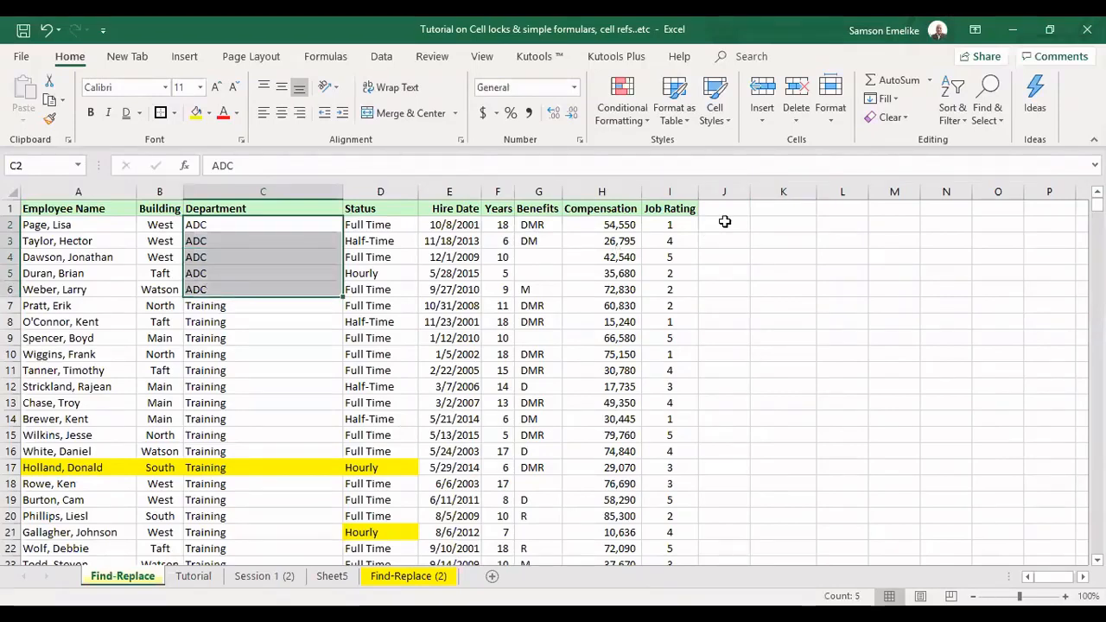
{"action": "left_click", "coordinate": [728, 226]}
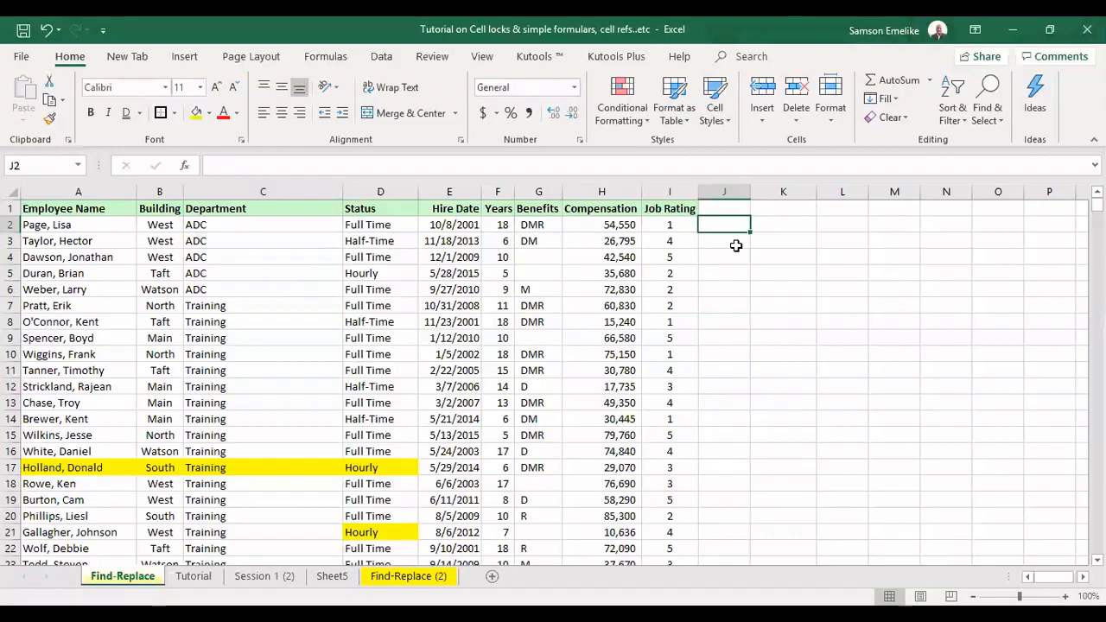
{"action": "type", "text": "Honur"}
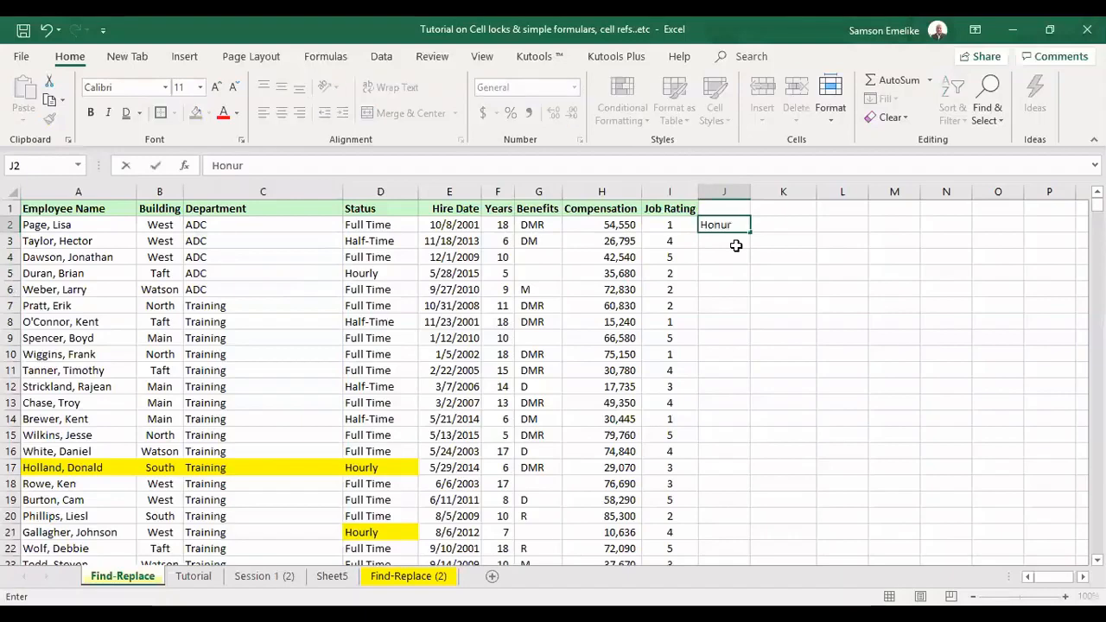
{"action": "key", "text": "Return"}
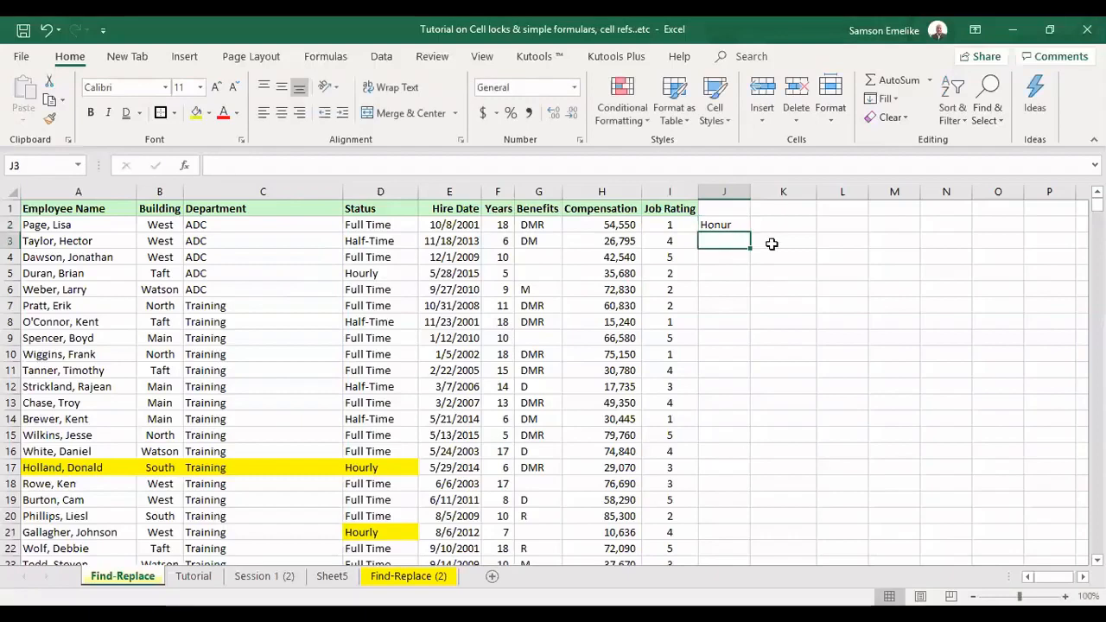
{"action": "double_click", "coordinate": [742, 224]}
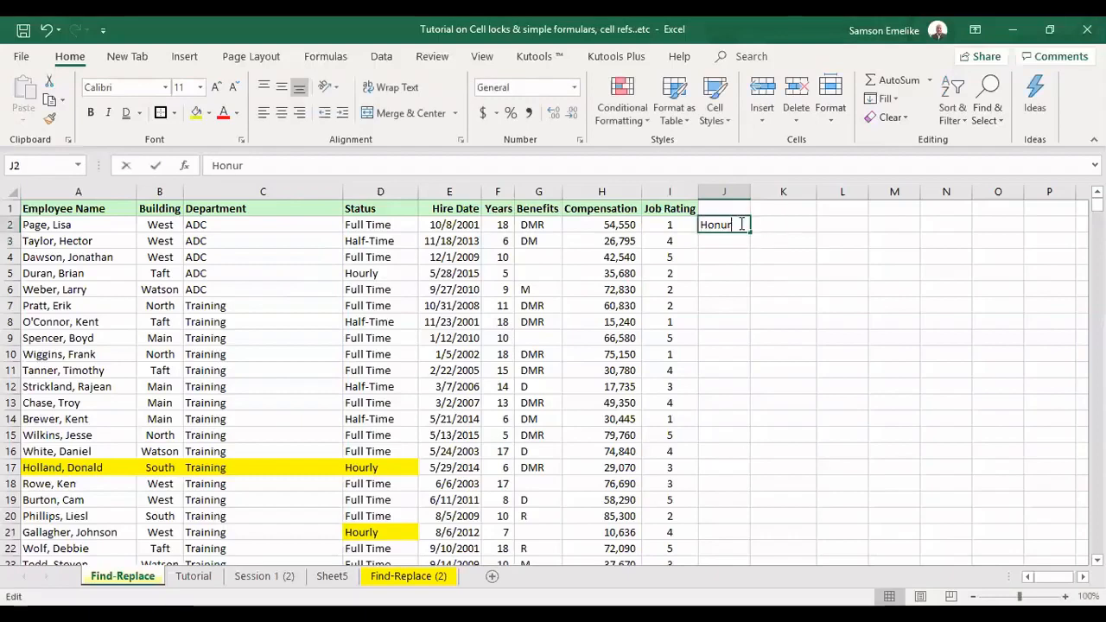
{"action": "key", "text": "BackSpace"}
{"action": "key", "text": "BackSpace"}
{"action": "type", "text": "our"}
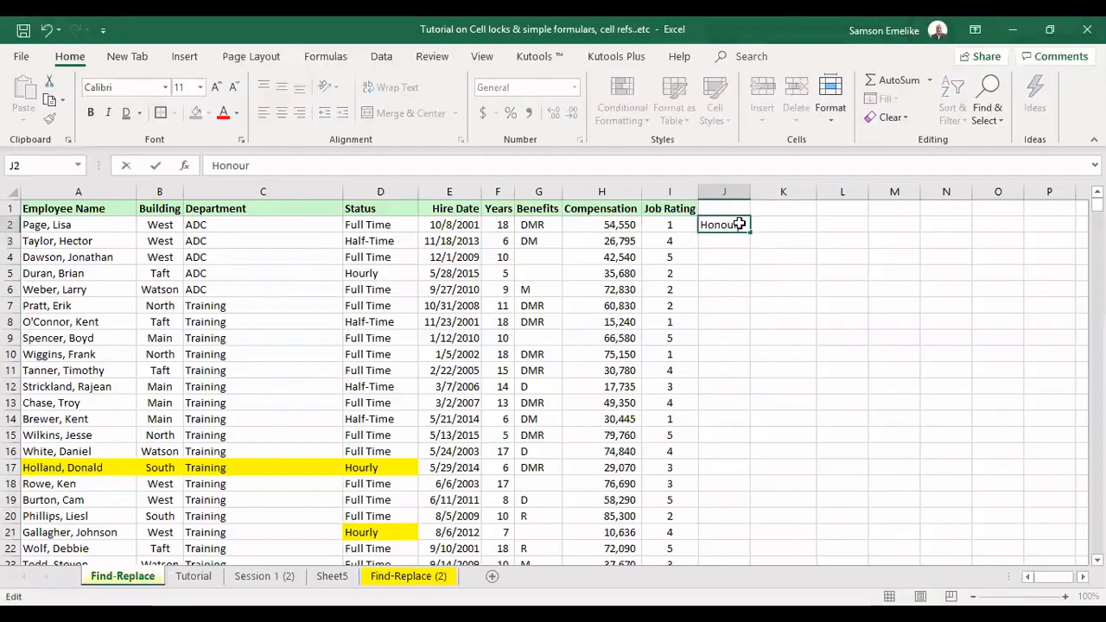
{"action": "key", "text": "Return"}
Fill J2:J6, alongside the ADC department rows, with honour in a single entry
{"action": "left_click_drag", "start_coordinate": [198, 225], "coordinate": [202, 287]}
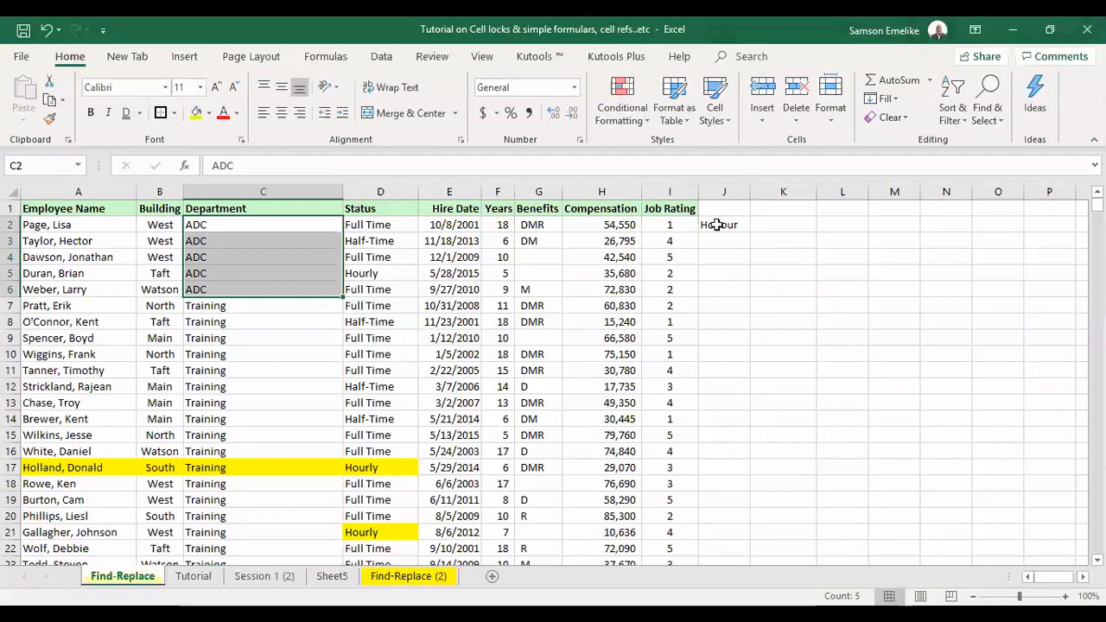
{"action": "left_click_drag", "start_coordinate": [716, 224], "coordinate": [729, 289]}
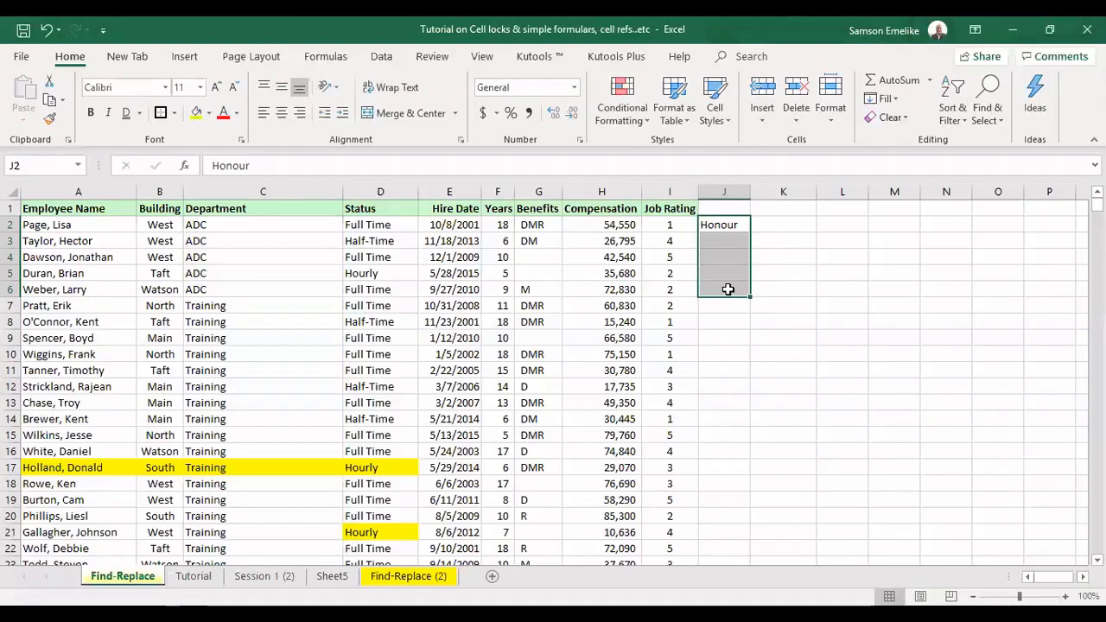
{"action": "type", "text": "h"}
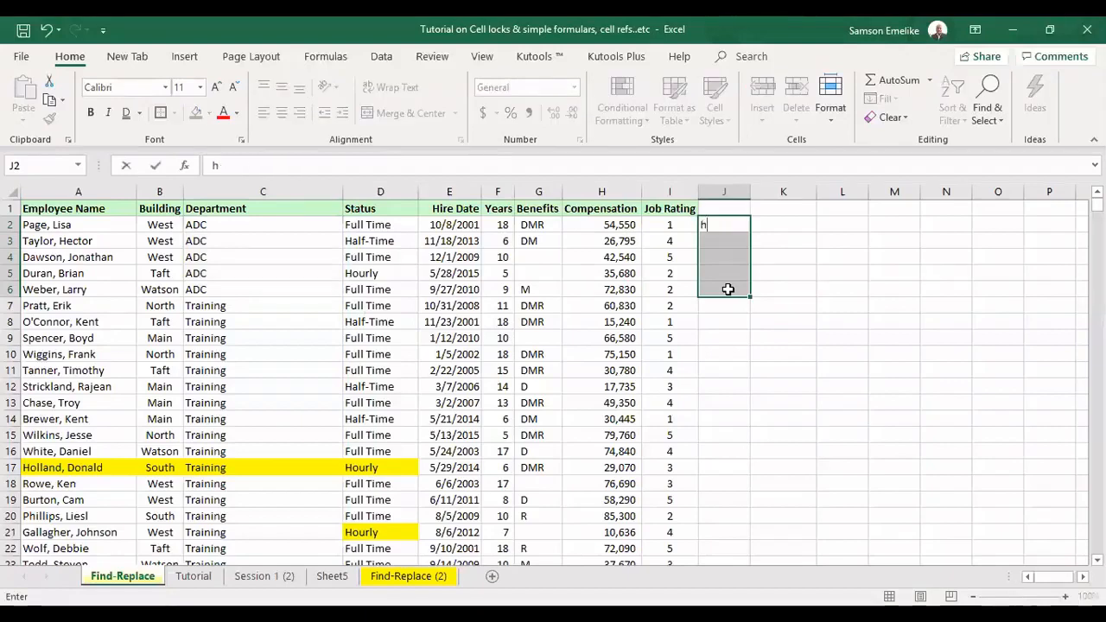
{"action": "type", "text": "onour"}
{"action": "key", "text": "ctrl+Return"}
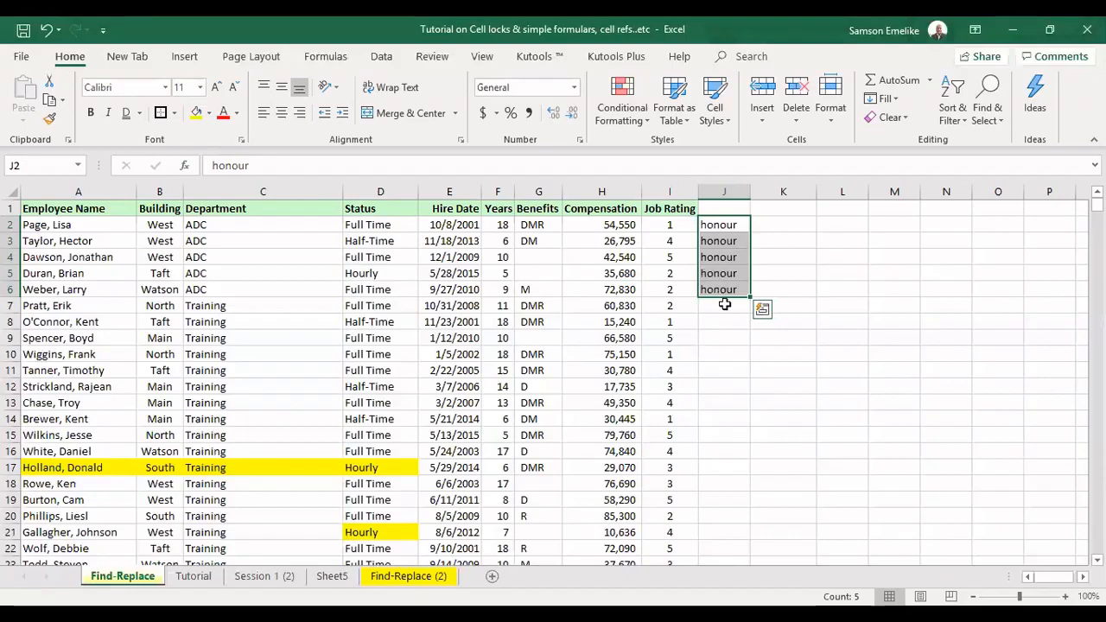
Fill J7:J23, alongside the Training department rows, with Gold in a single entry
{"action": "left_click_drag", "start_coordinate": [723, 303], "coordinate": [730, 481]}
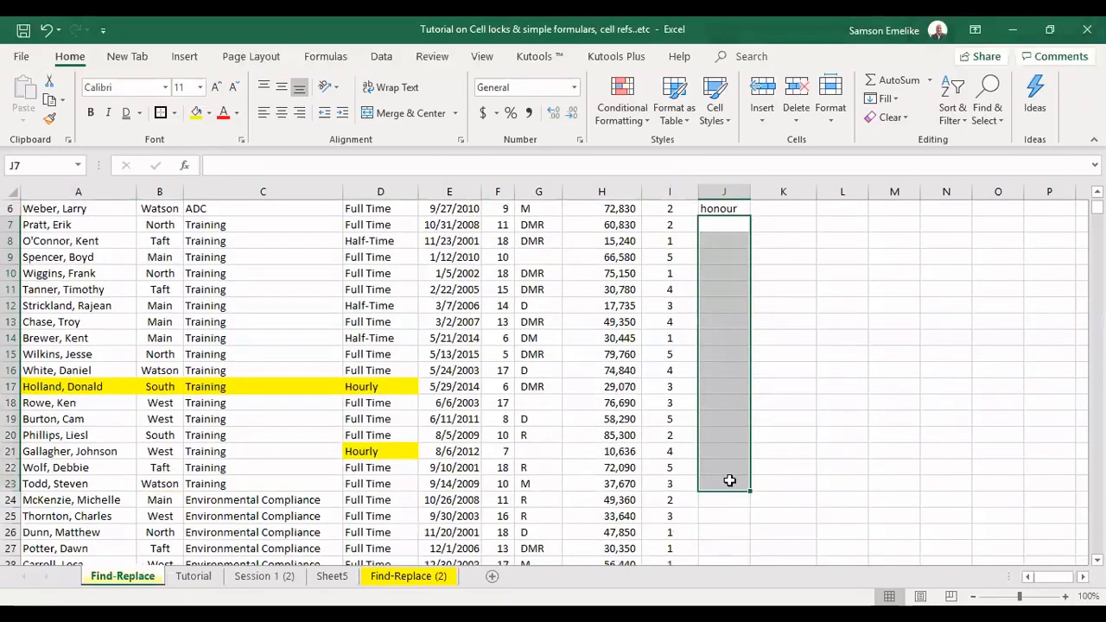
{"action": "type", "text": "G"}
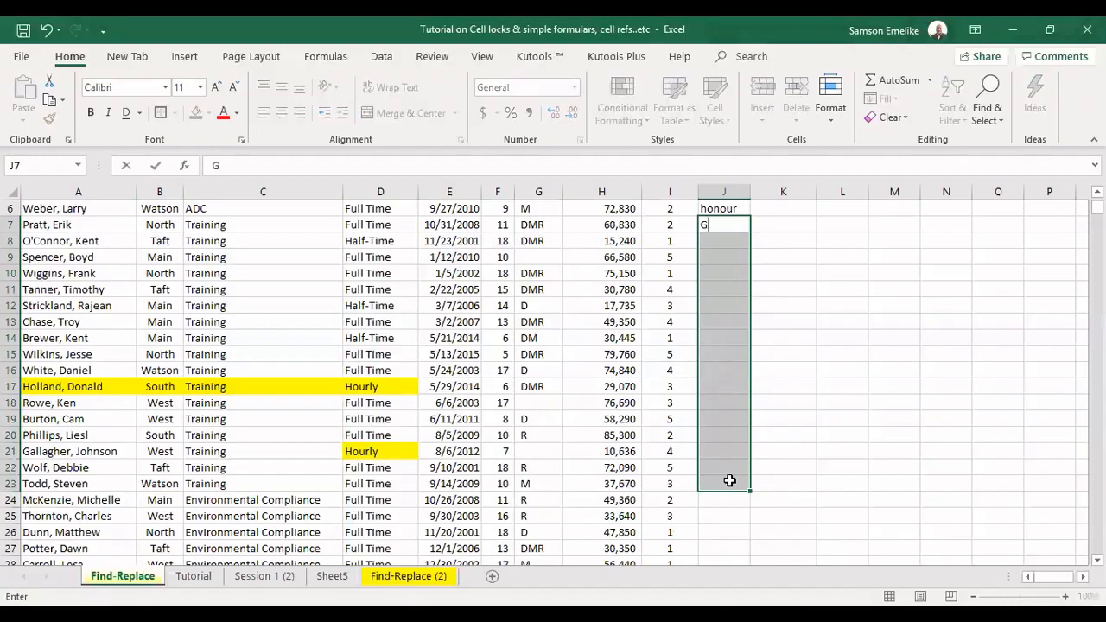
{"action": "type", "text": "old"}
{"action": "key", "text": "ctrl+Return"}
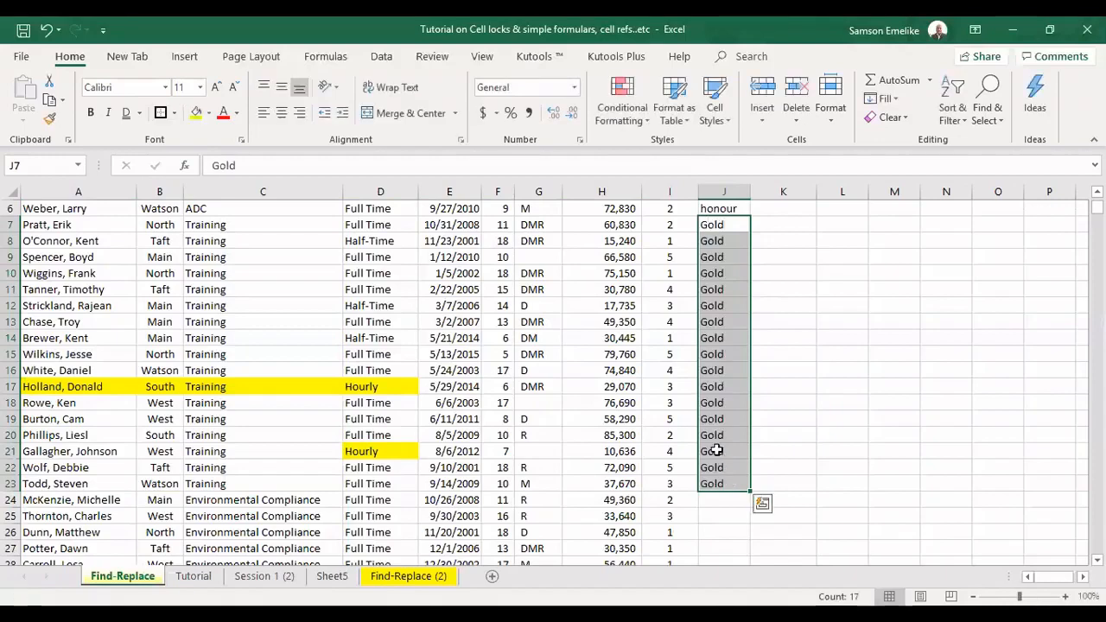
{"action": "scroll", "coordinate": [692, 413], "scroll_direction": "up", "scroll_amount": 2}
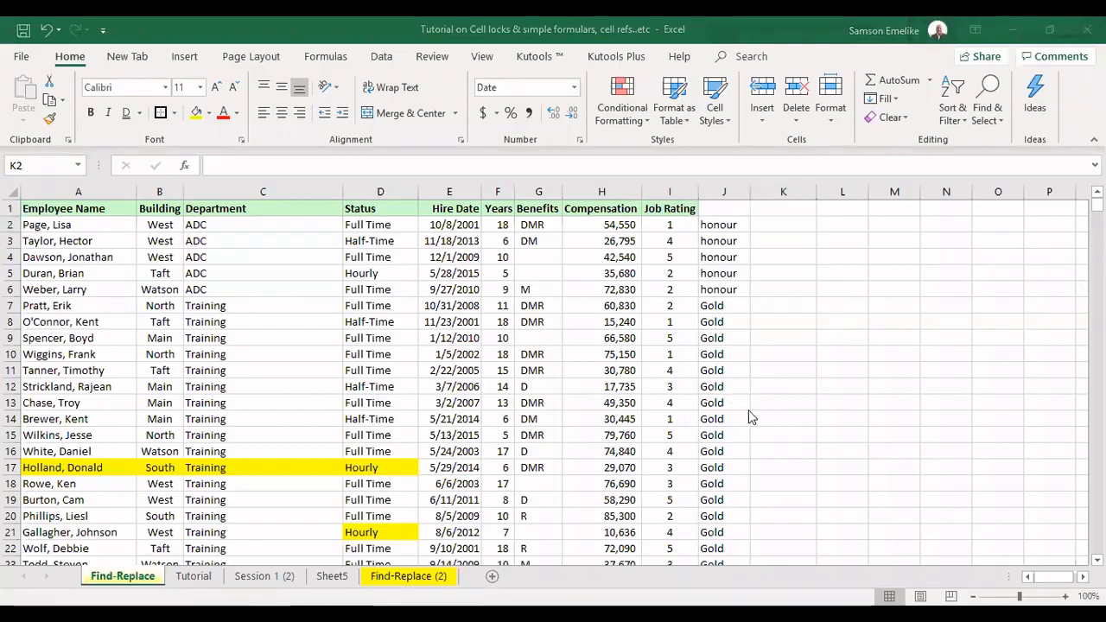
Enter west.adc in K2 and Flash Fill column K with the building.department pattern for all employees, then review the filled rows
{"action": "left_click", "coordinate": [771, 263]}
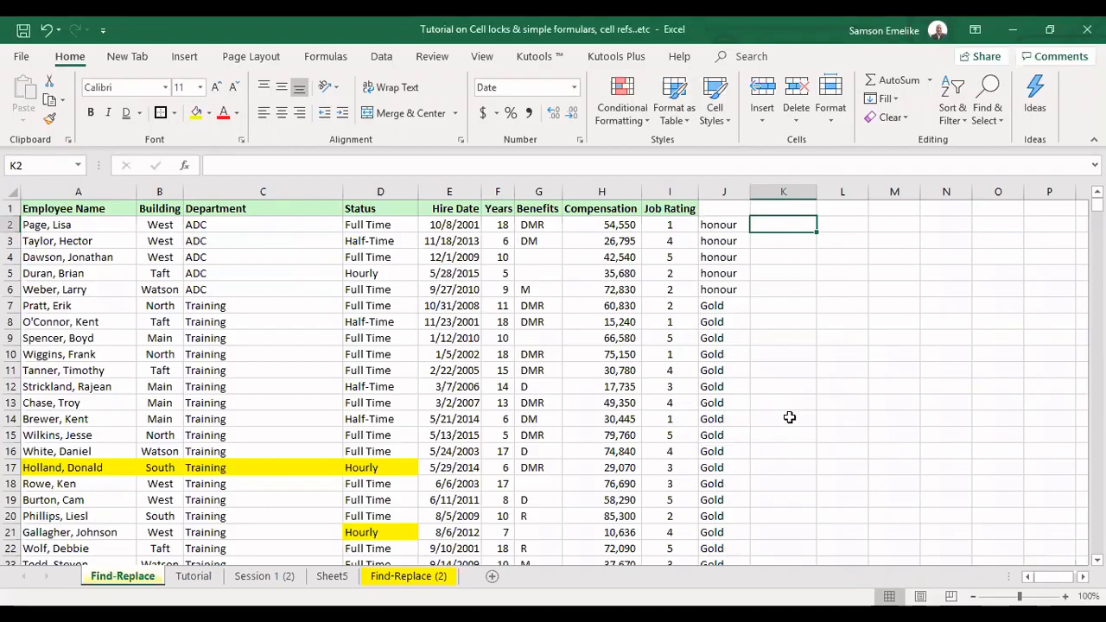
{"action": "type", "text": "wes"}
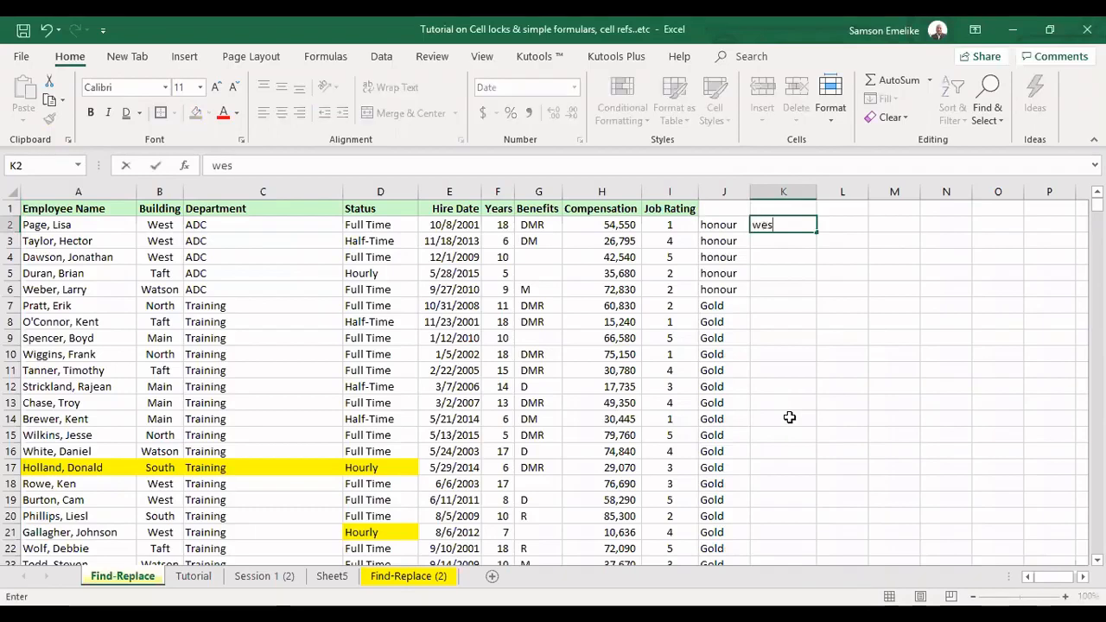
{"action": "type", "text": "t.adc"}
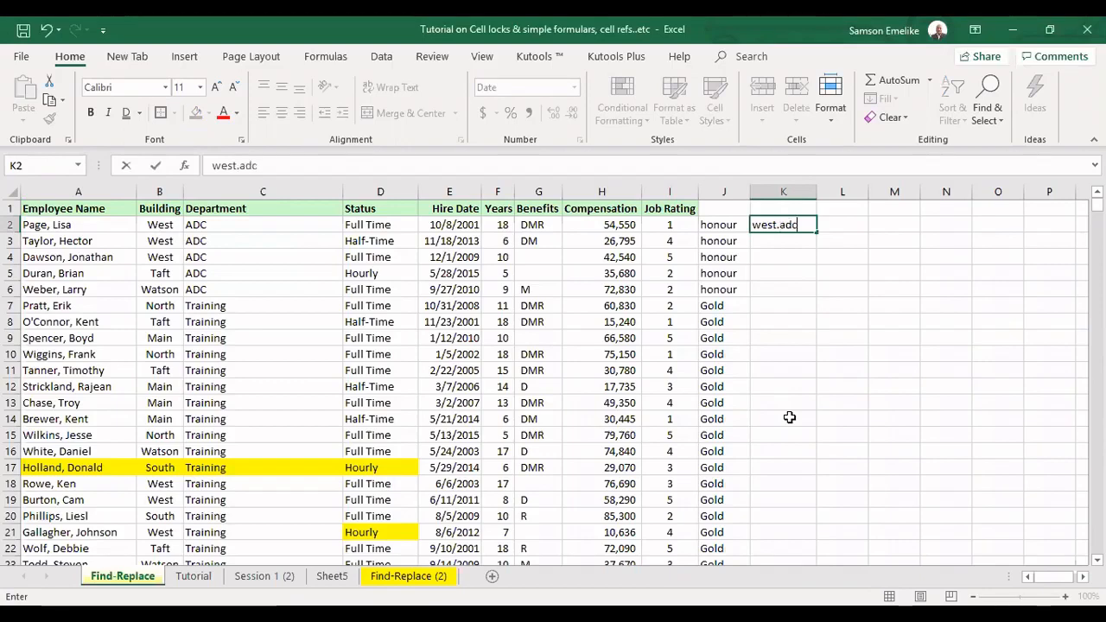
{"action": "key", "text": "ctrl+Return"}
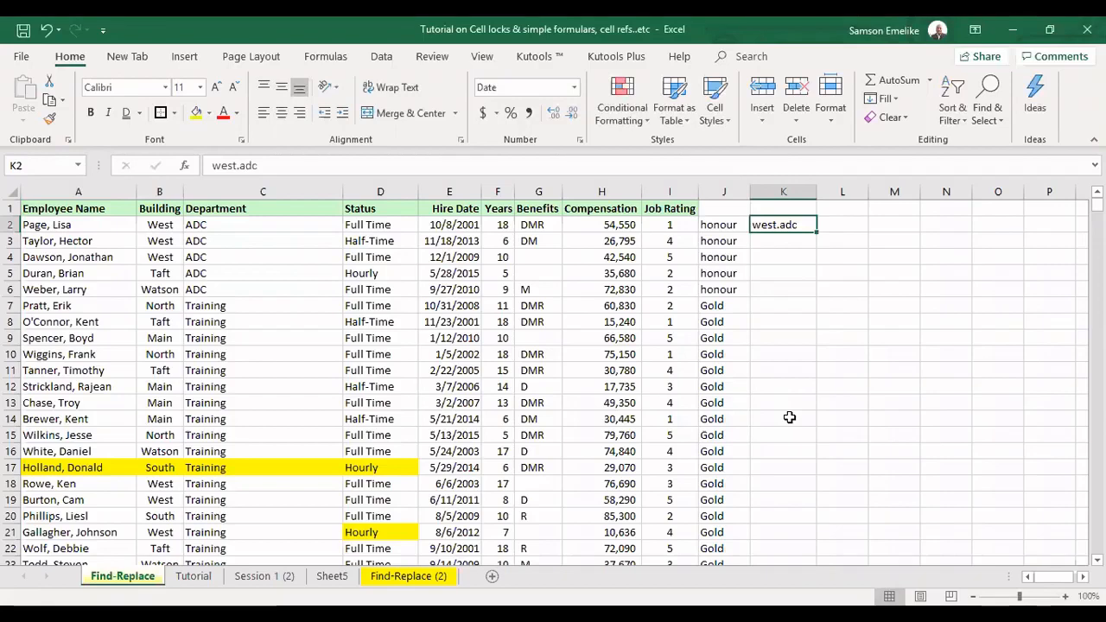
{"action": "key", "text": "ctrl+e"}
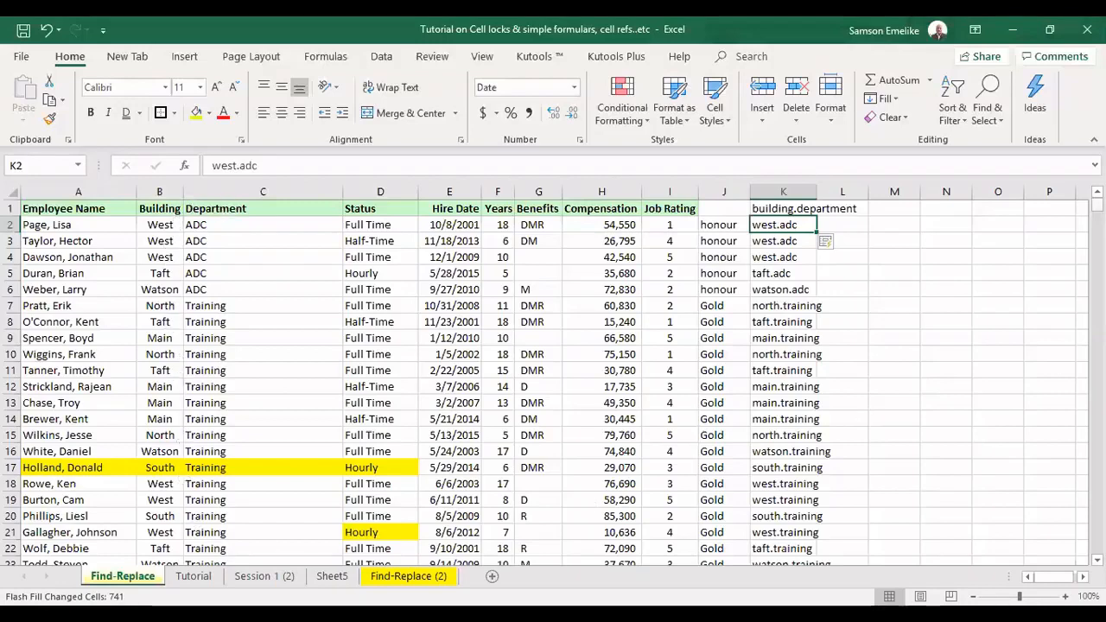
{"action": "mouse_move", "coordinate": [1096, 205]}
{"action": "left_mouse_down"}
{"action": "mouse_move", "coordinate": [1097, 546]}
{"action": "mouse_move", "coordinate": [1096, 207]}
{"action": "left_mouse_up"}
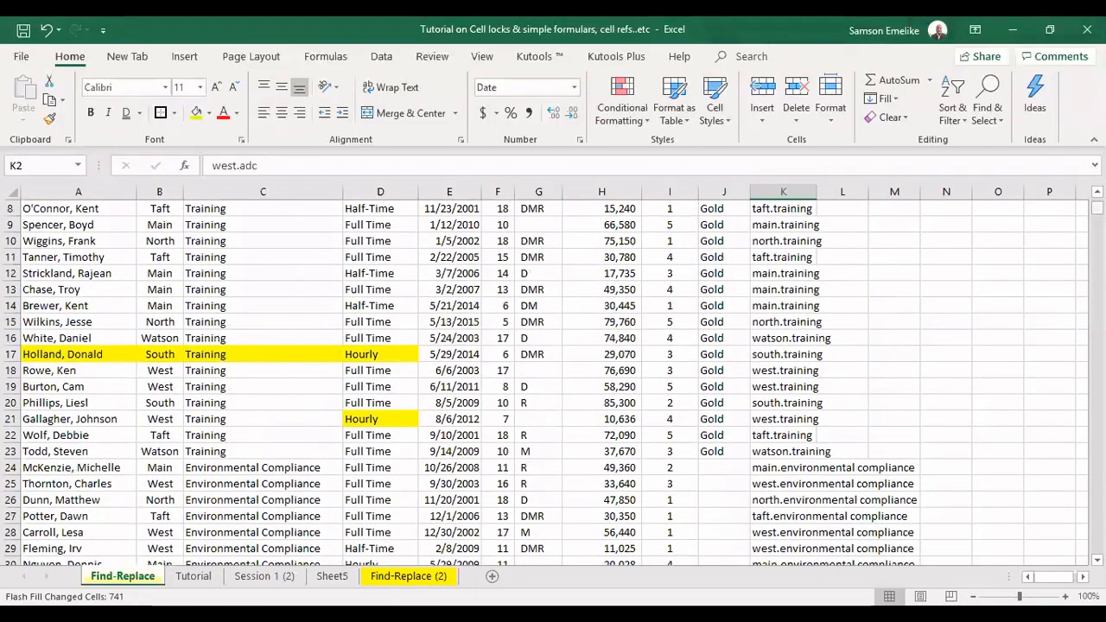
{"action": "scroll", "coordinate": [1007, 216], "scroll_direction": "up", "scroll_amount": 3}
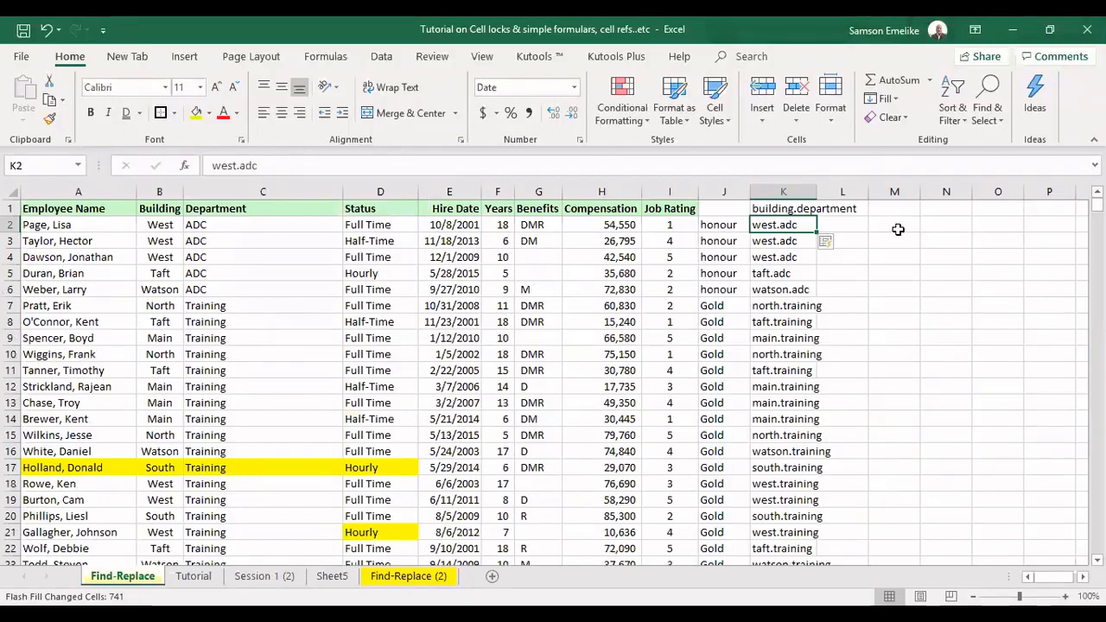